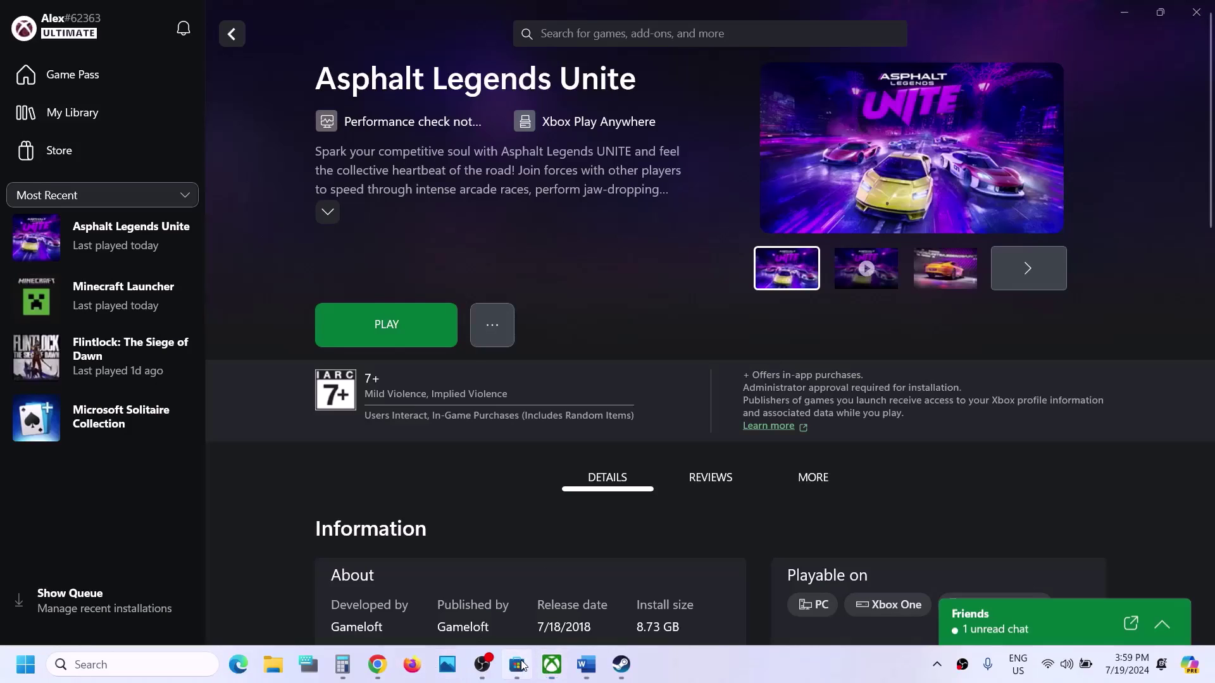
Switch to the Word notes, select the video link for Game Pass users, and view its YouTube search results in Chrome.
{"action": "left_click", "coordinate": [518, 664]}
{"action": "left_click", "coordinate": [588, 678]}
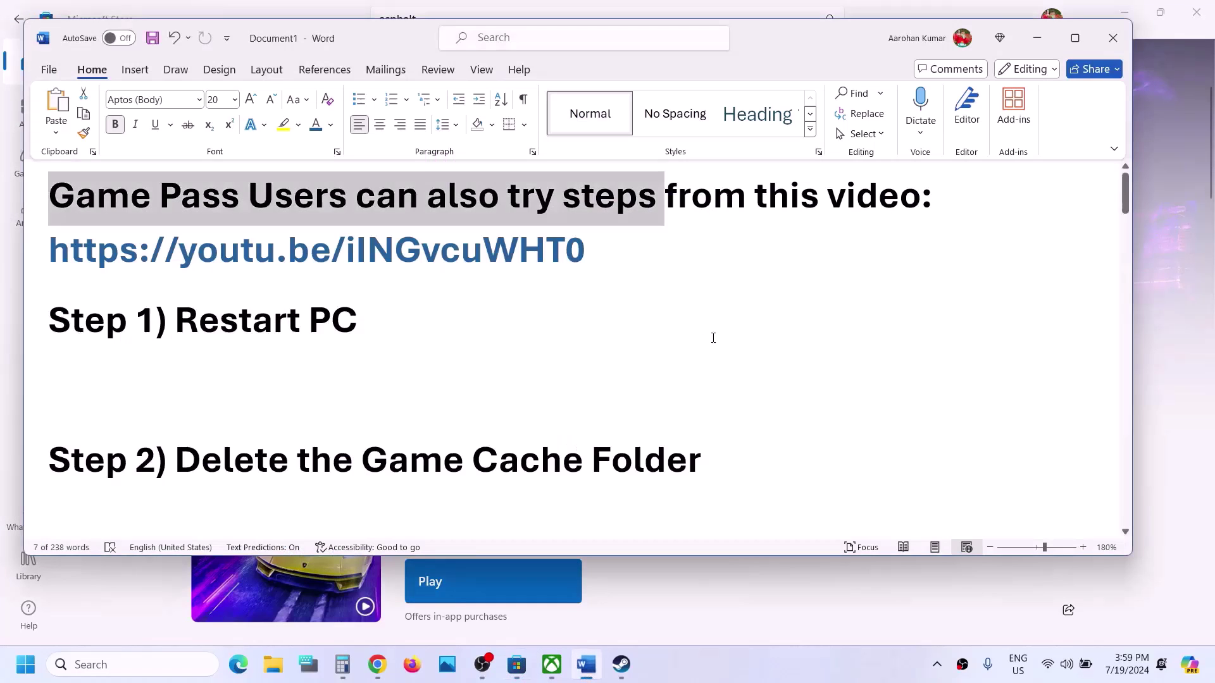
{"action": "left_click", "coordinate": [598, 265]}
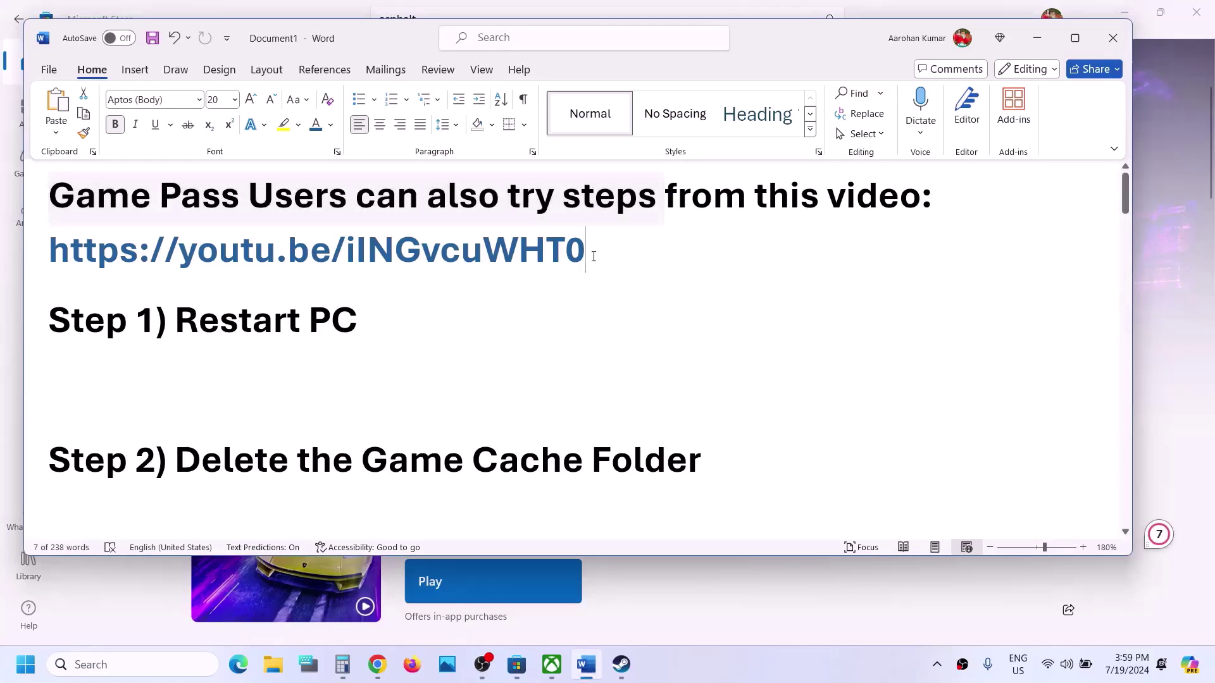
{"action": "double_click", "coordinate": [123, 250]}
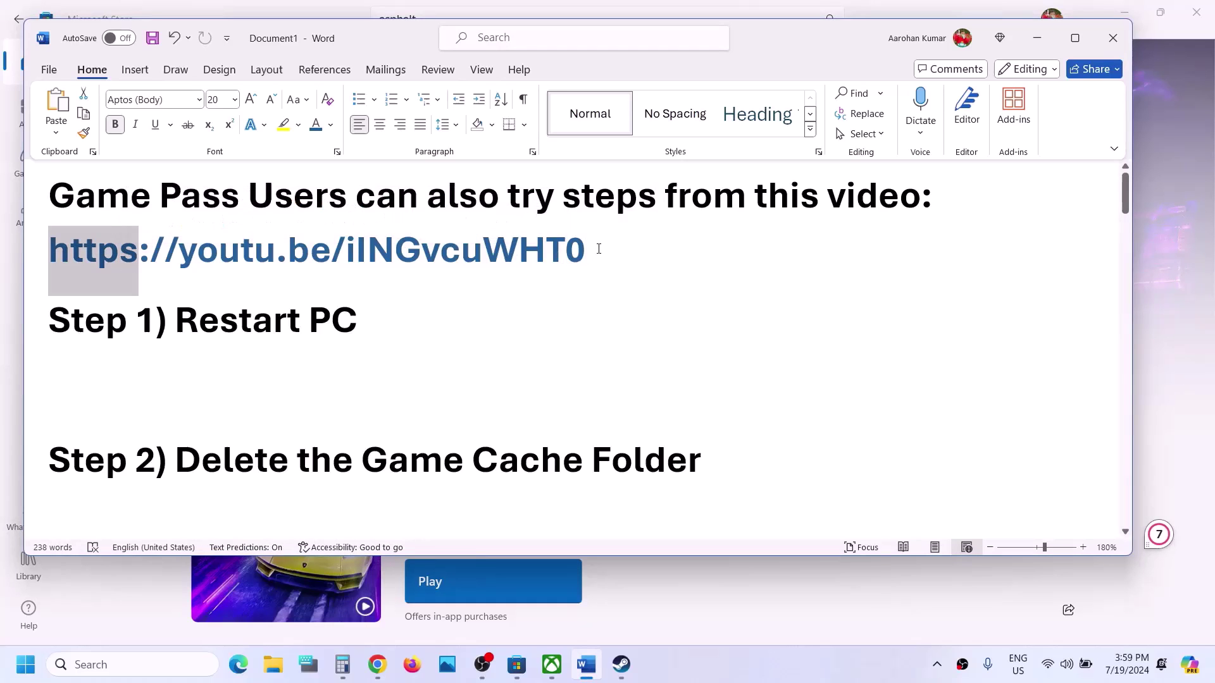
{"action": "key", "text": "Right"}
{"action": "key", "text": "shift+End"}
{"action": "triple_click", "coordinate": [127, 261]}
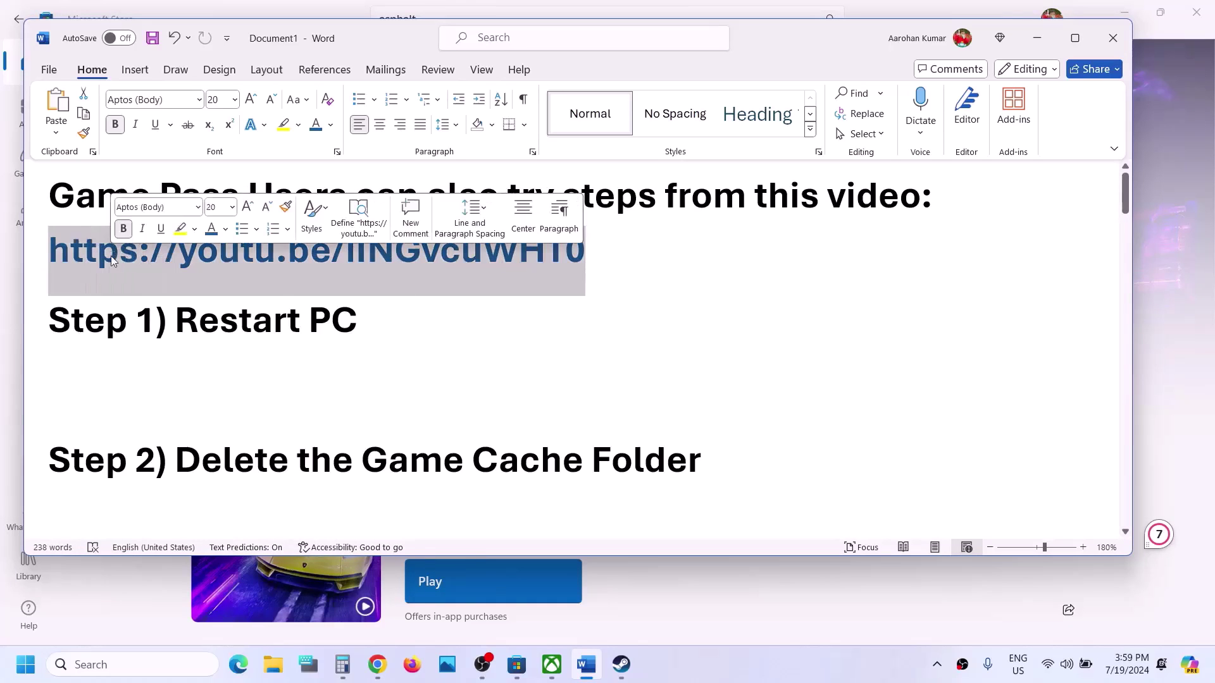
{"action": "left_click", "coordinate": [378, 665]}
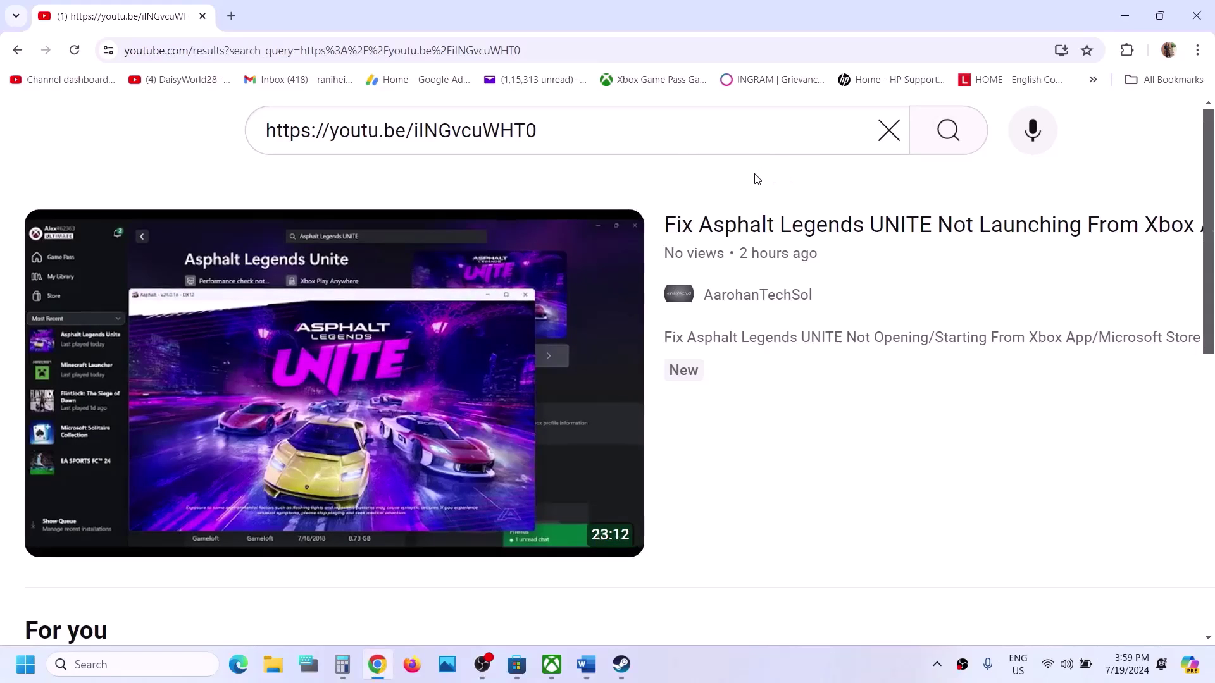
Return to the Word notes, highlight "Restart PC" in Step 1, and view the Windows power options without restarting.
{"action": "left_click", "coordinate": [598, 670]}
{"action": "left_click_drag", "start_coordinate": [173, 323], "coordinate": [358, 325]}
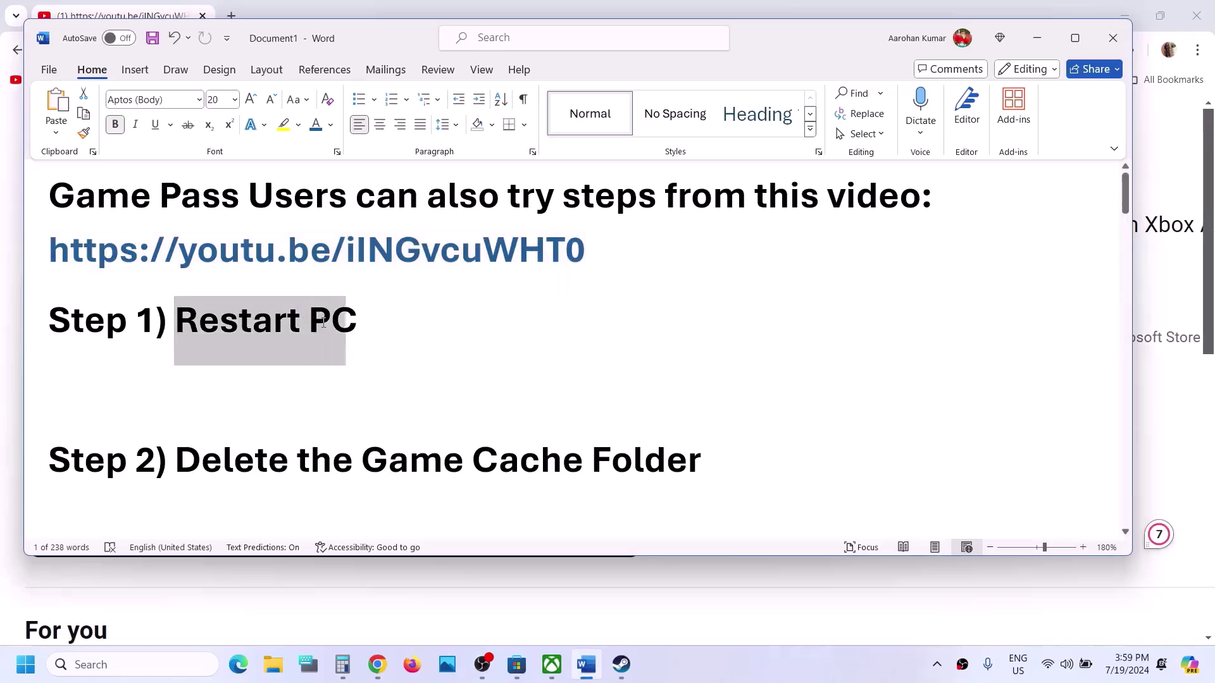
{"action": "left_click", "coordinate": [32, 676]}
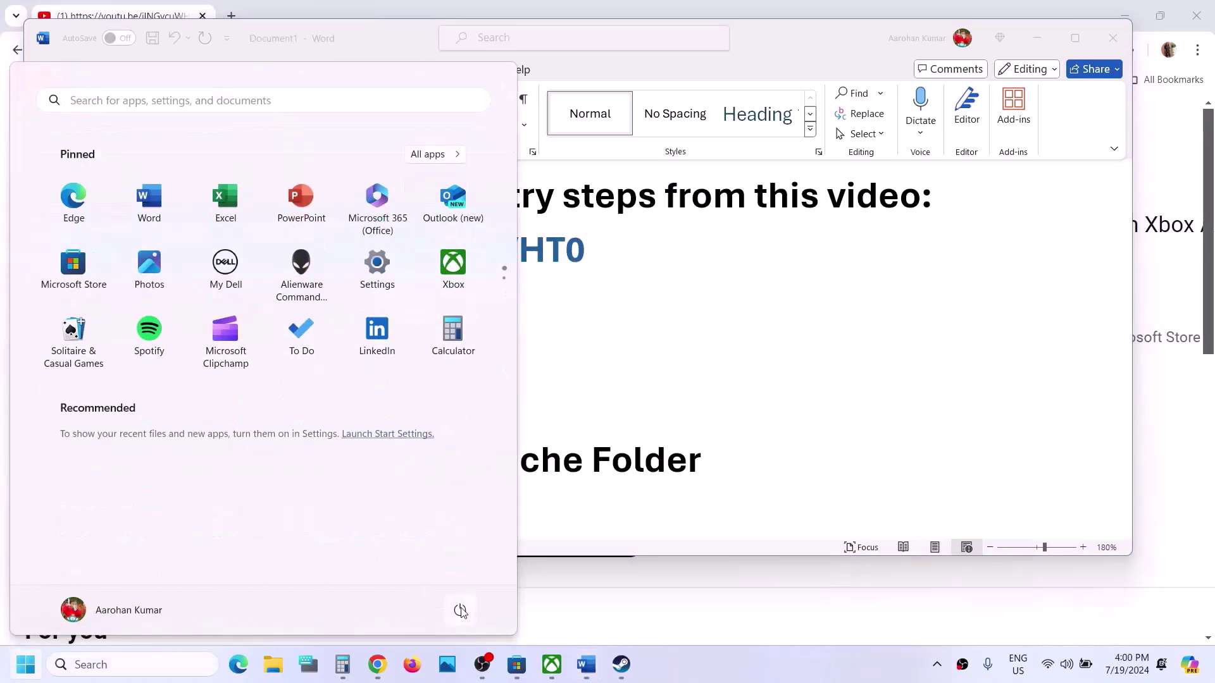
{"action": "left_click", "coordinate": [460, 611]}
{"action": "left_click", "coordinate": [737, 434]}
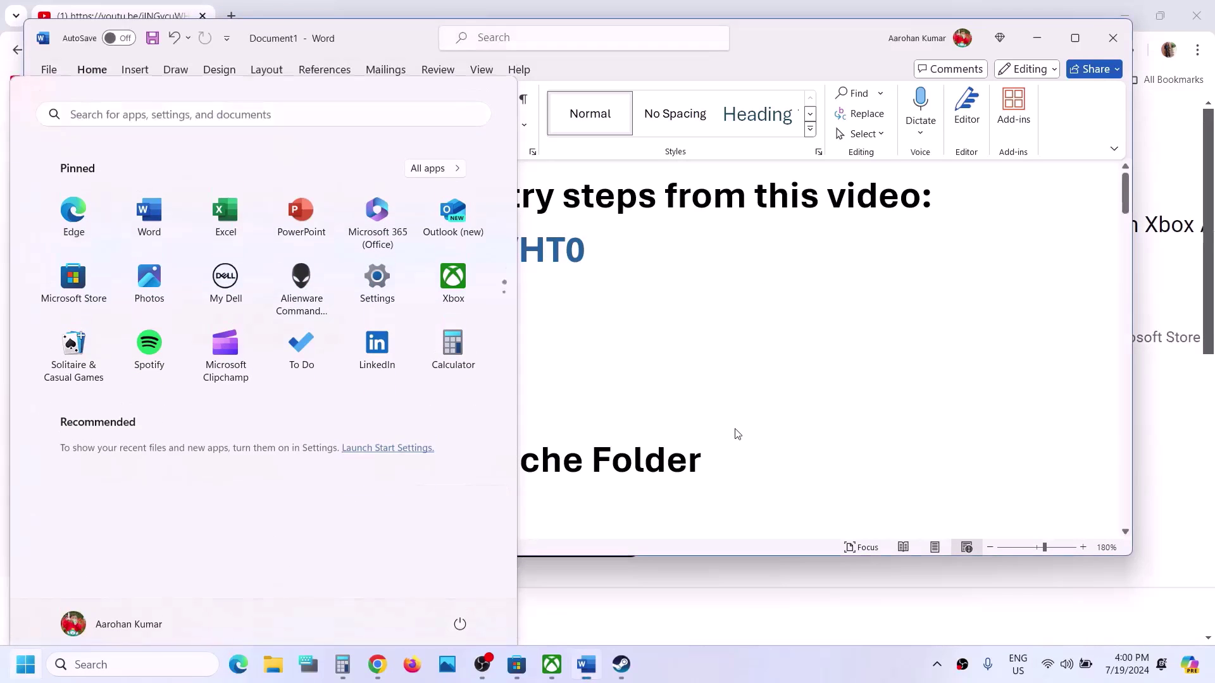
Highlight "Delete the Game Cache Folder" in the notes and open the user profile's AppData\Local folder on drive C in File Explorer.
{"action": "left_click_drag", "start_coordinate": [174, 467], "coordinate": [701, 466]}
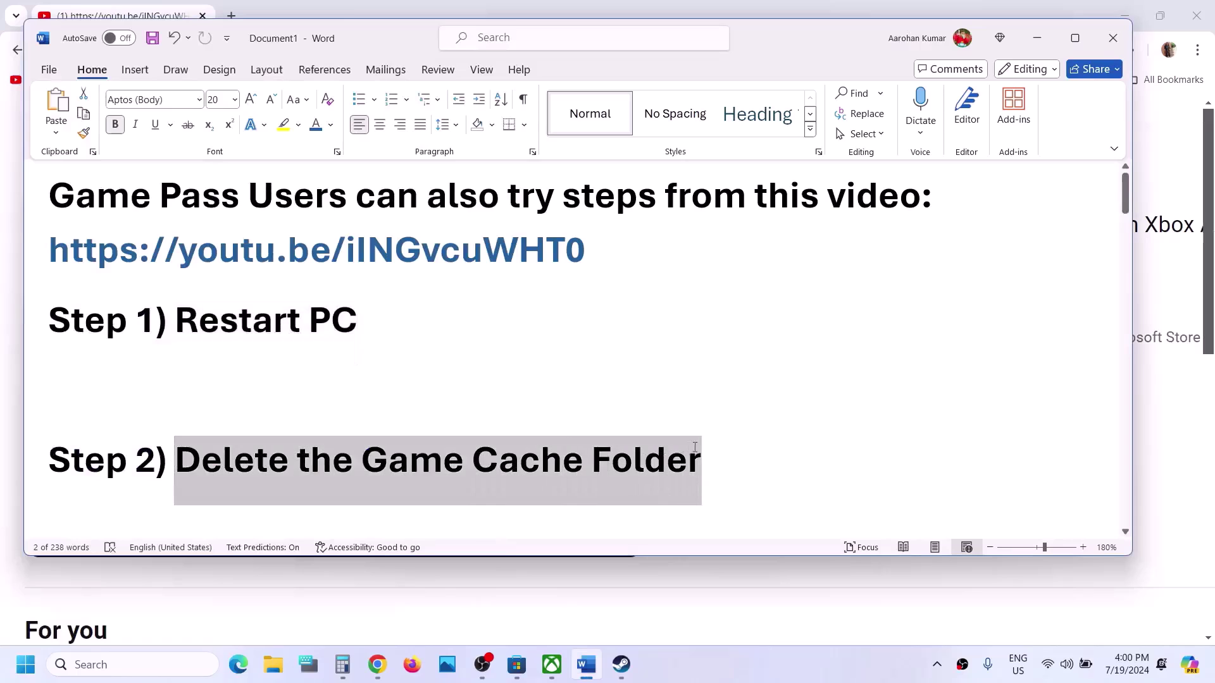
{"action": "left_click", "coordinate": [276, 673]}
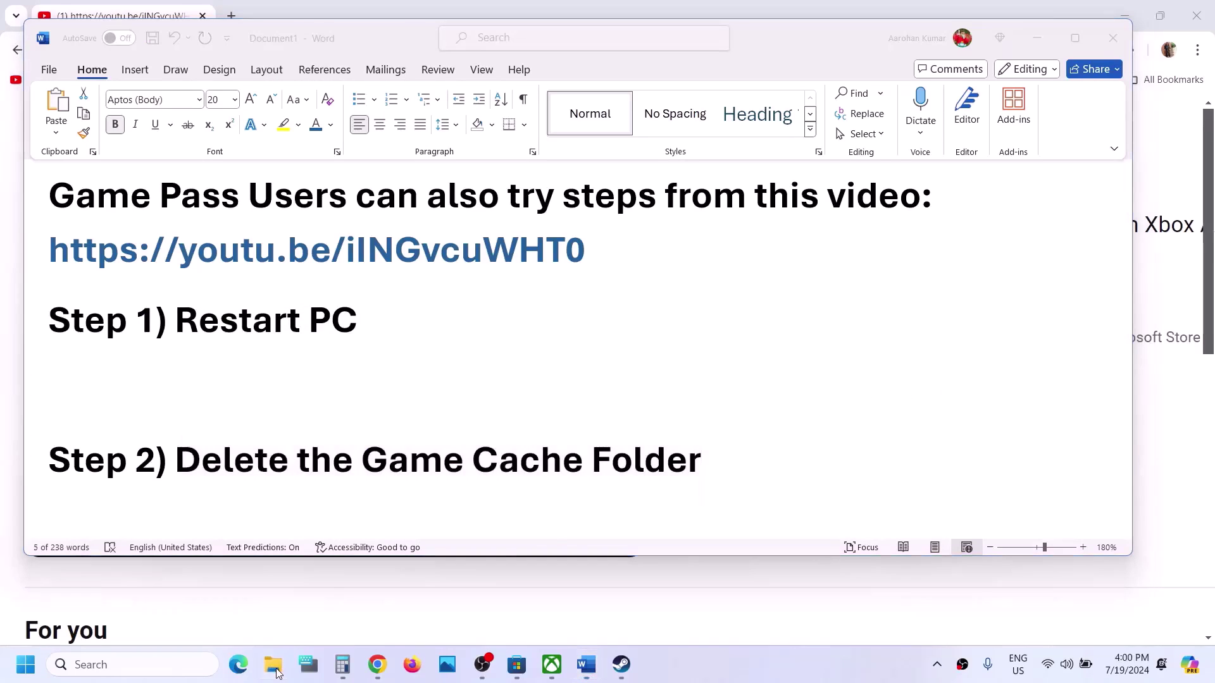
{"action": "left_click", "coordinate": [83, 388]}
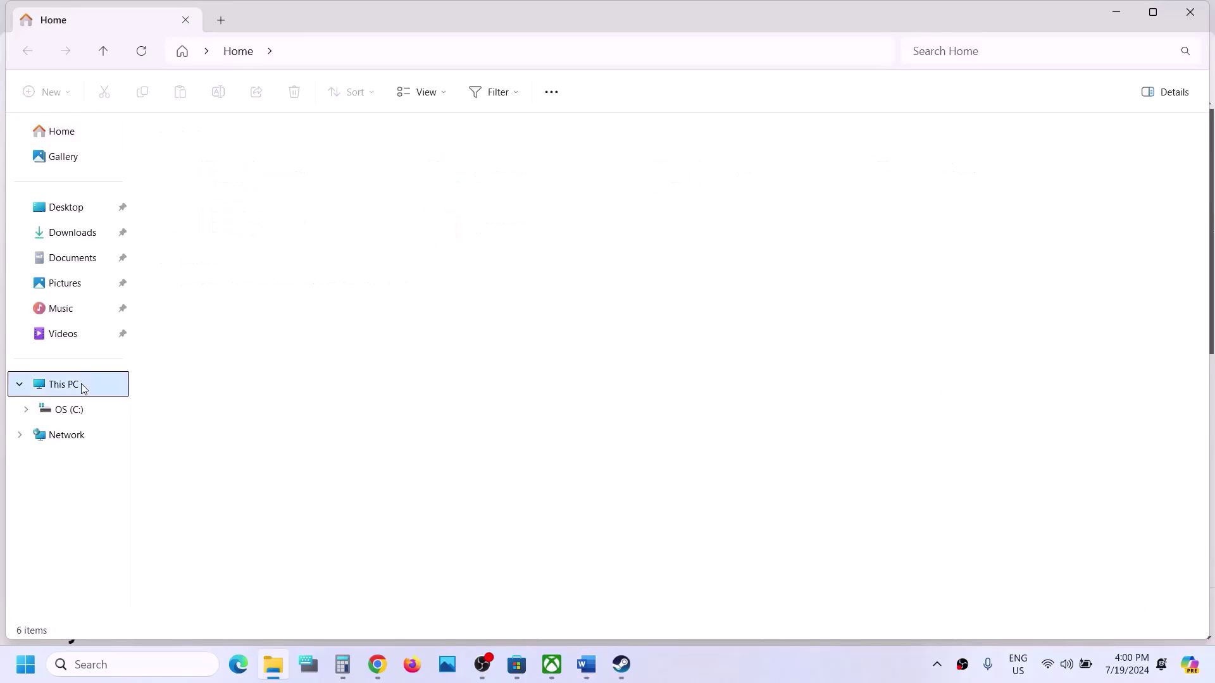
{"action": "double_click", "coordinate": [272, 153]}
{"action": "scroll", "coordinate": [283, 375], "scroll_direction": "down", "scroll_amount": 1}
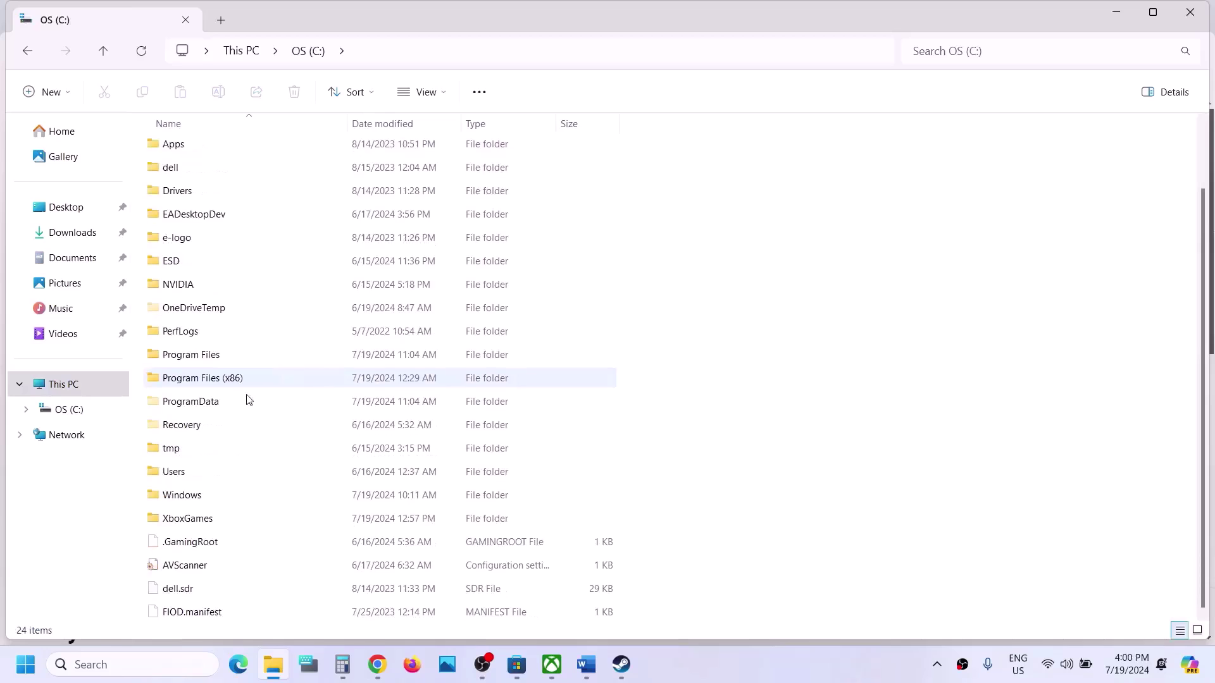
{"action": "left_click", "coordinate": [174, 474]}
{"action": "double_click", "coordinate": [174, 473]}
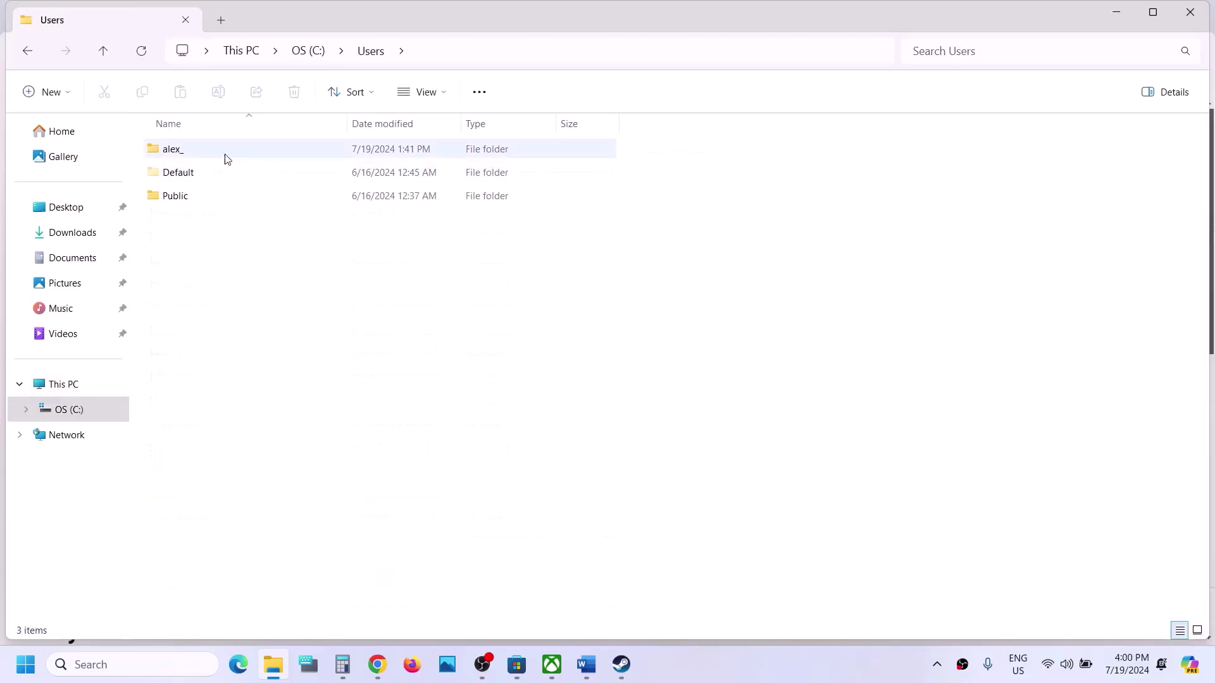
{"action": "left_click", "coordinate": [203, 158]}
{"action": "double_click", "coordinate": [226, 156]}
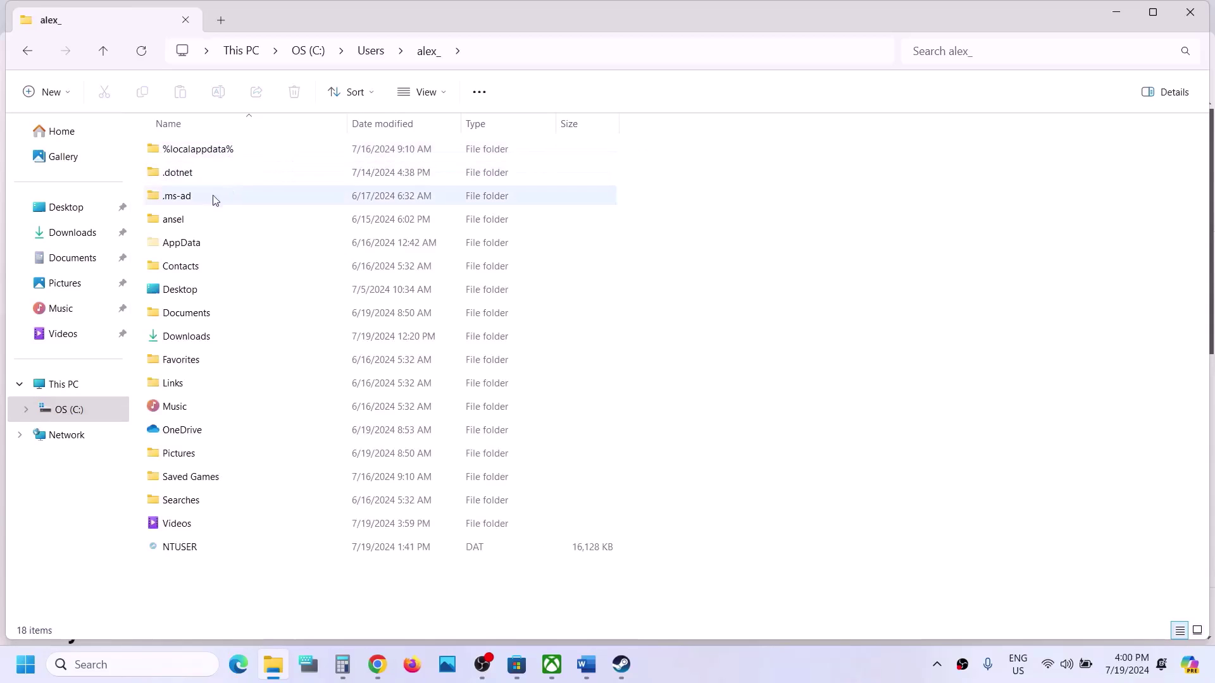
{"action": "double_click", "coordinate": [180, 242]}
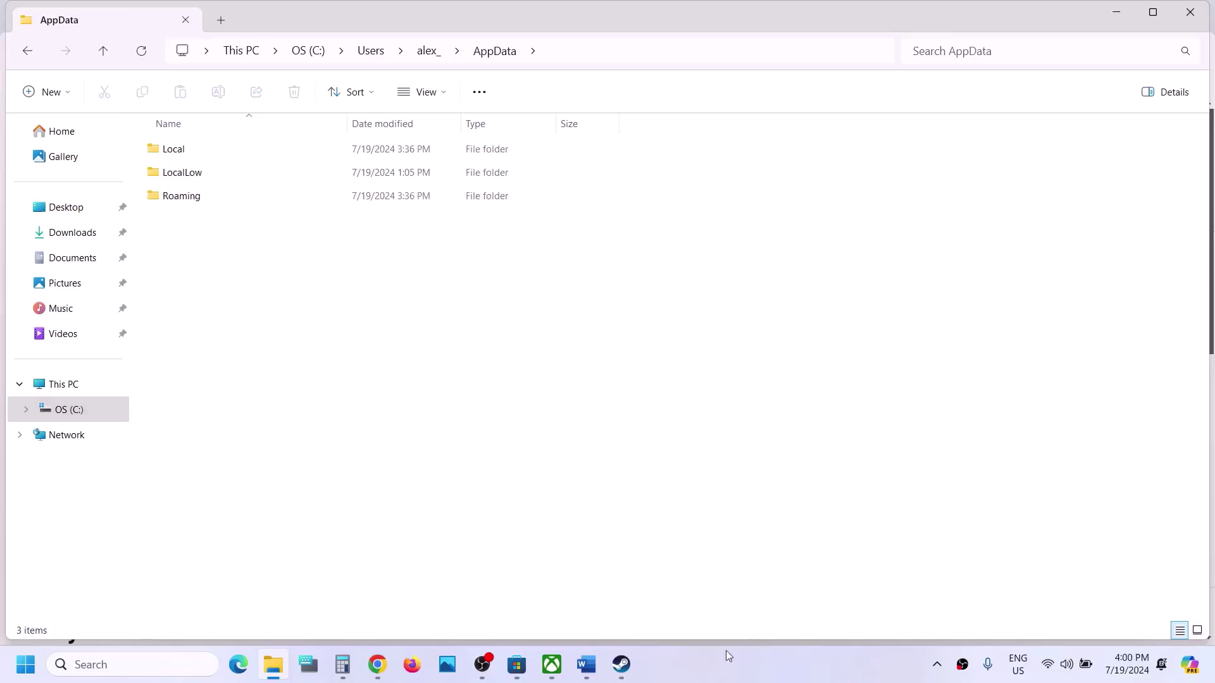
{"action": "double_click", "coordinate": [201, 149]}
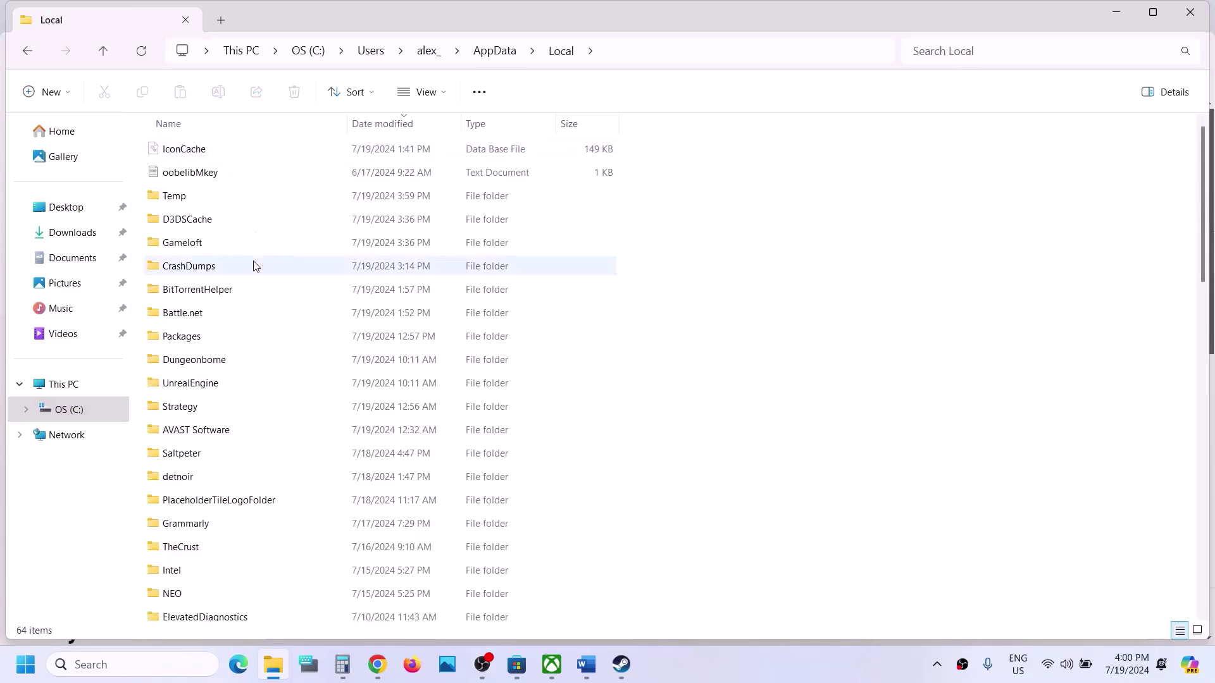
Open the Gameloft\Asphalt 9 Legends folder and bring up the available actions for its Cache folder.
{"action": "left_click", "coordinate": [208, 247]}
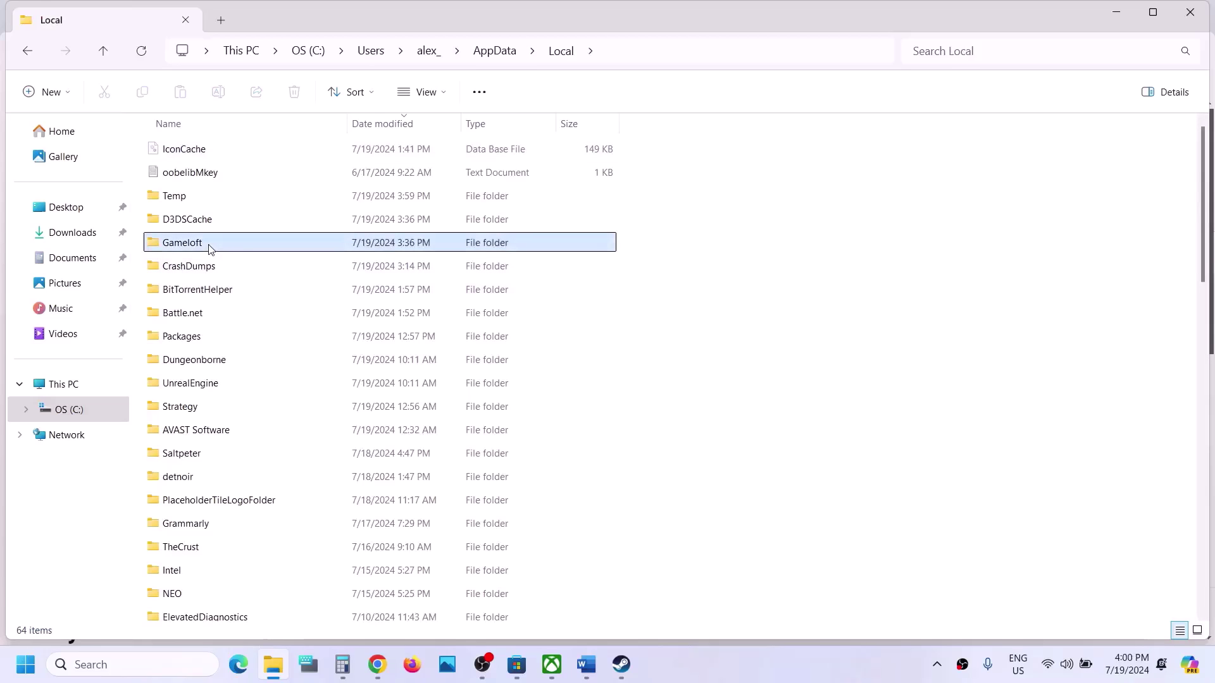
{"action": "double_click", "coordinate": [245, 241]}
{"action": "left_click", "coordinate": [220, 155]}
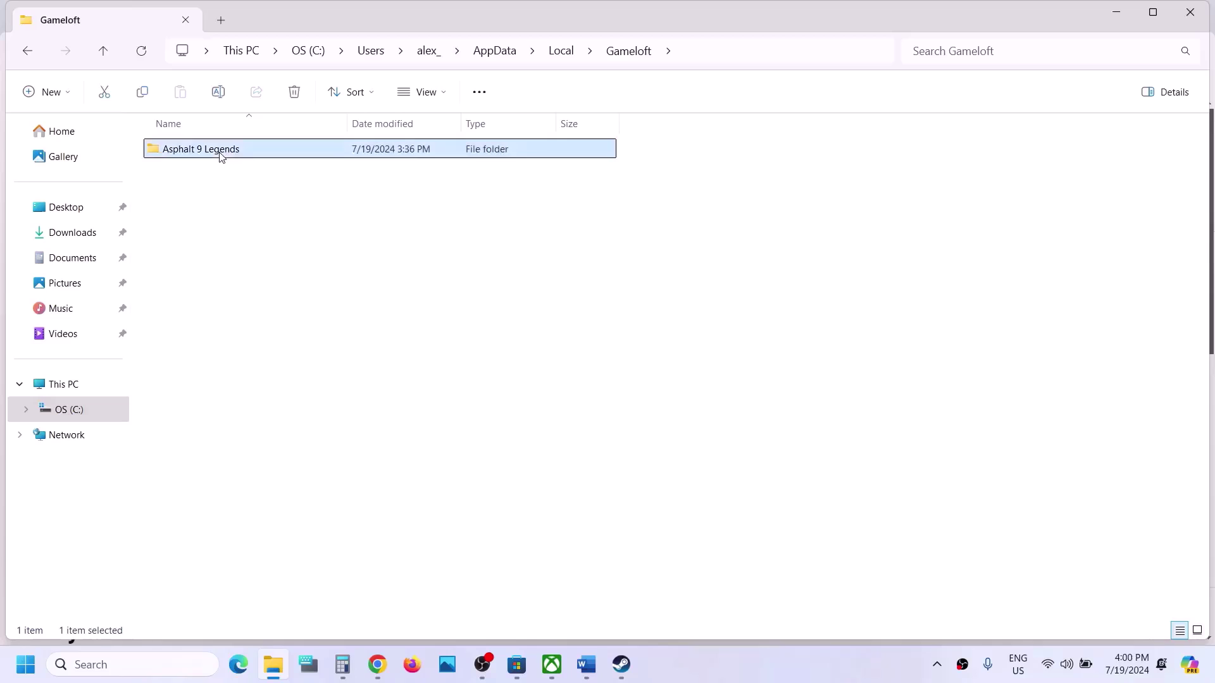
{"action": "double_click", "coordinate": [221, 155]}
{"action": "left_click", "coordinate": [208, 152]}
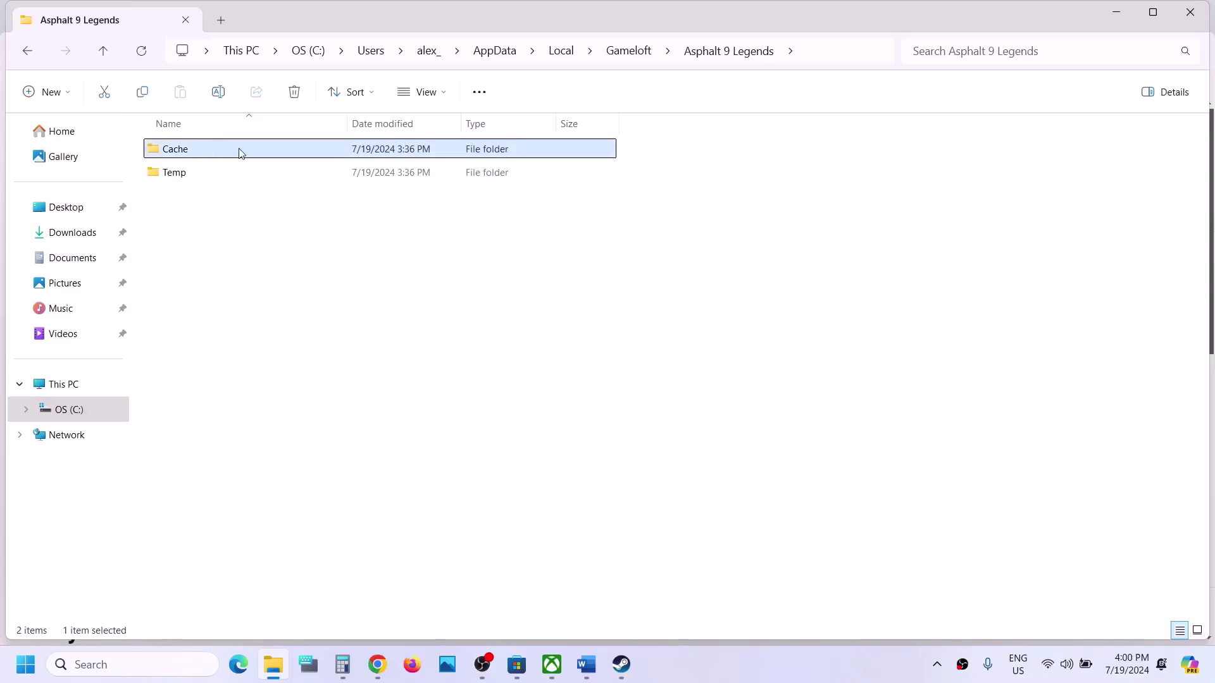
{"action": "right_click", "coordinate": [229, 154]}
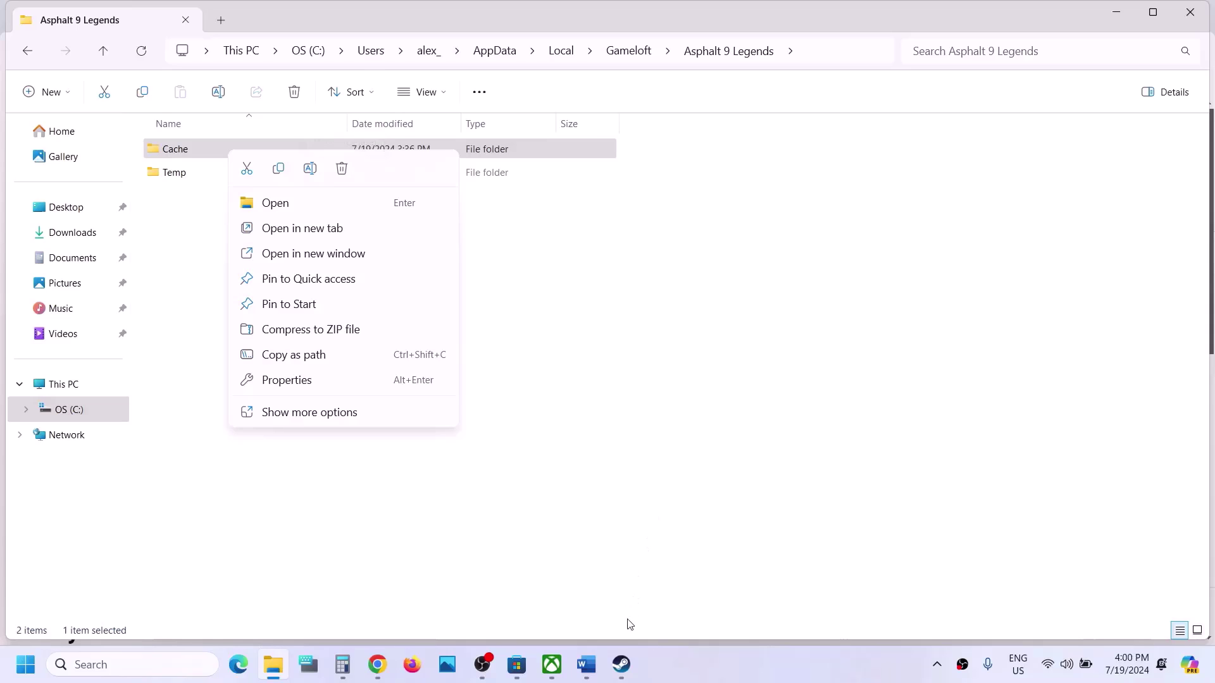
{"action": "mouse_move", "coordinate": [597, 666]}
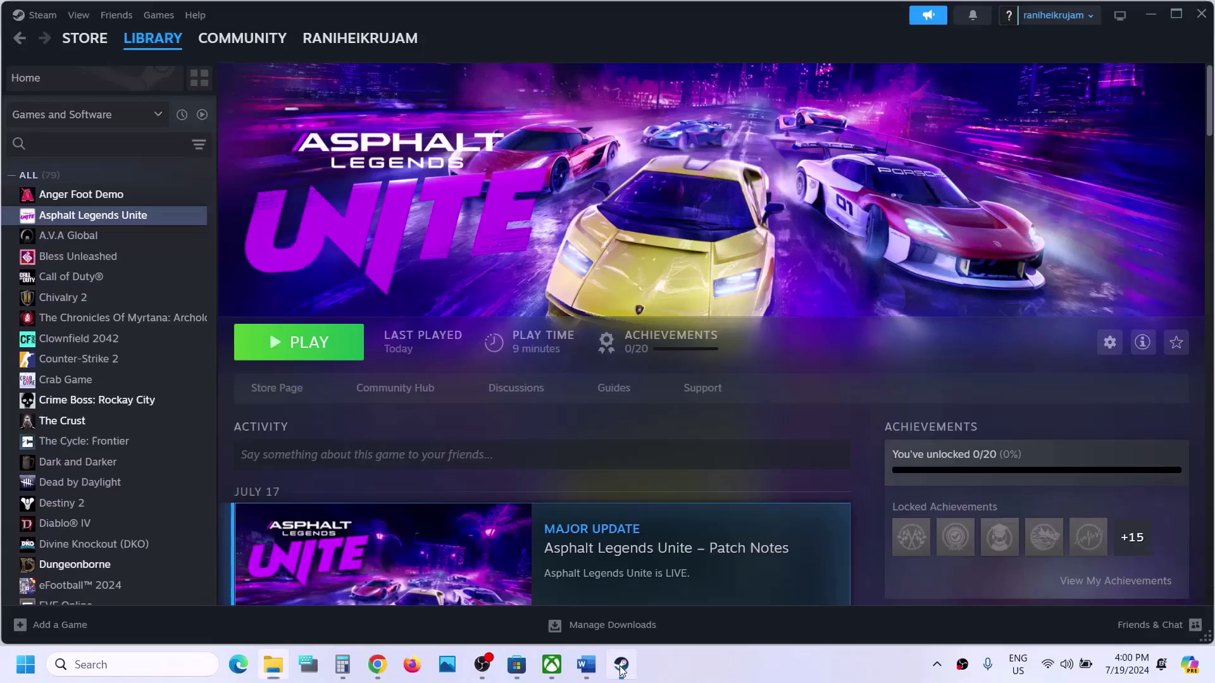
Return to the Word notes and highlight the Step 3 instruction to run the game as an administrator from the installation folder.
{"action": "left_click", "coordinate": [588, 667]}
{"action": "scroll", "coordinate": [427, 378], "scroll_direction": "down", "scroll_amount": 4}
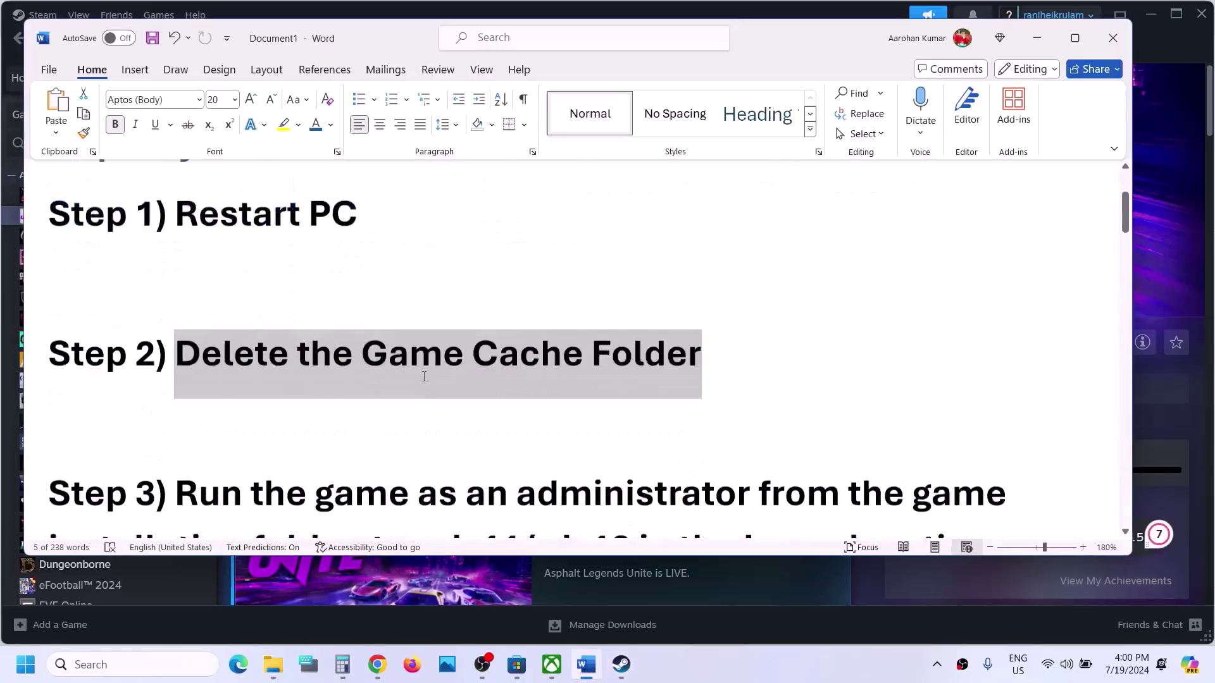
{"action": "left_click_drag", "start_coordinate": [185, 341], "coordinate": [356, 411]}
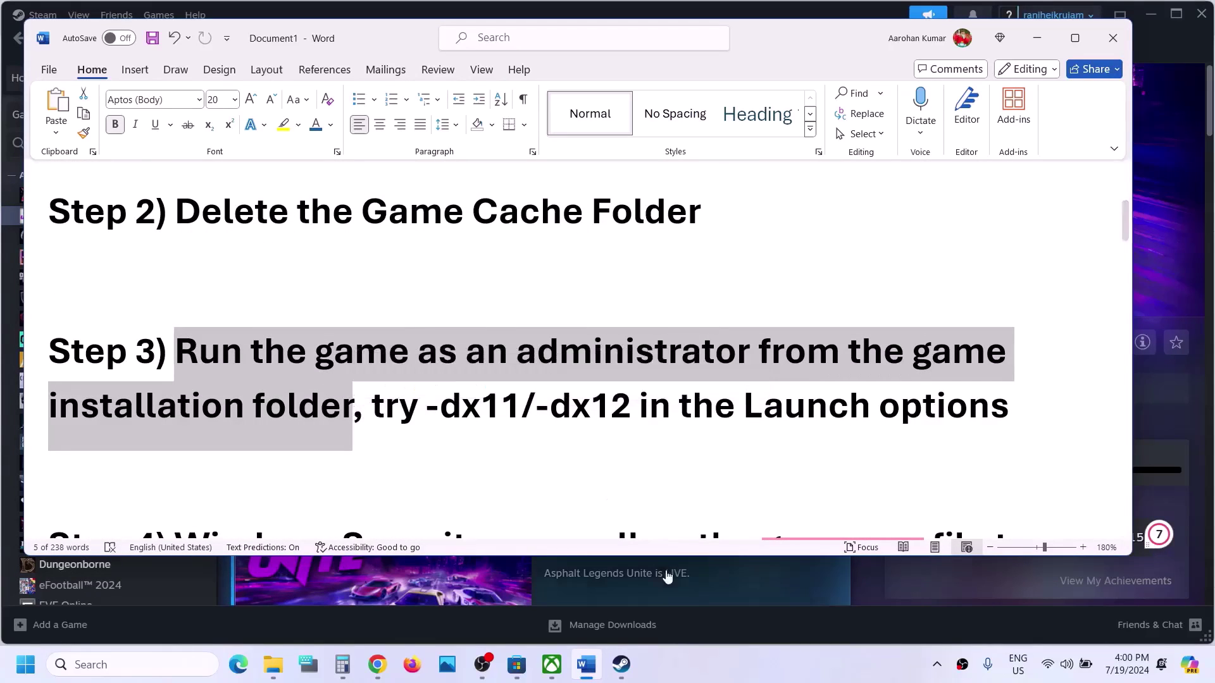
Switch to Steam, browse the local files of Asphalt Legends Unite, and look through its installation folder.
{"action": "left_click", "coordinate": [621, 664]}
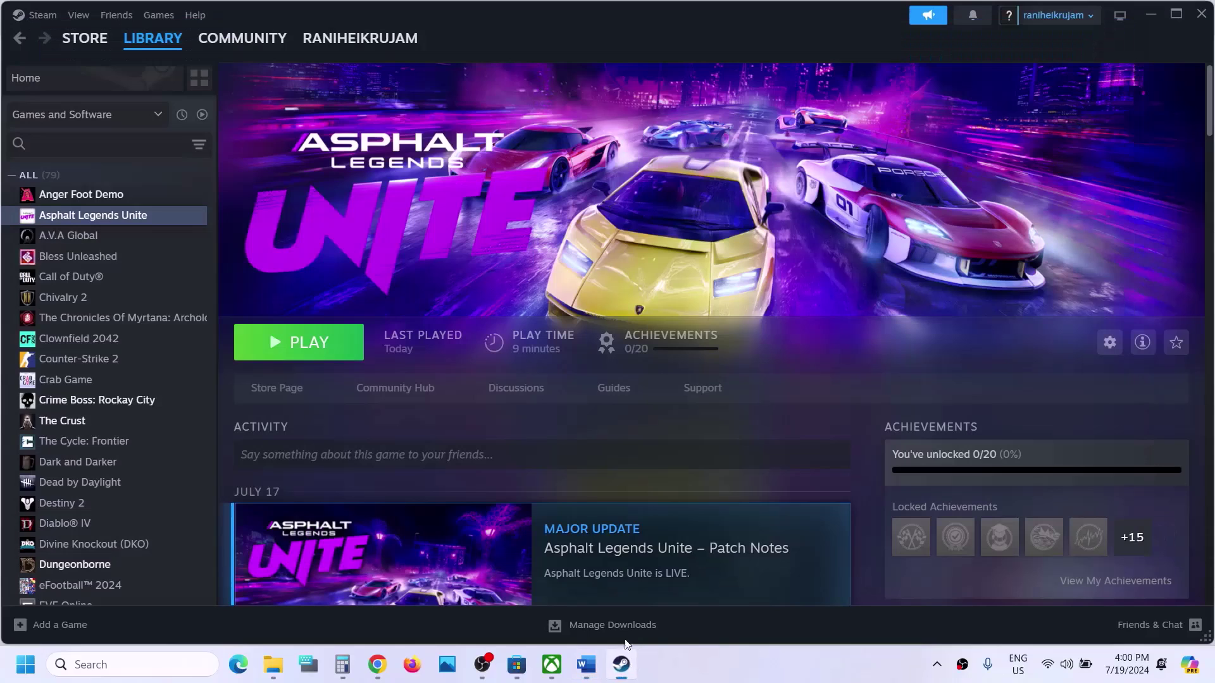
{"action": "right_click", "coordinate": [142, 219]}
{"action": "mouse_move", "coordinate": [190, 314]}
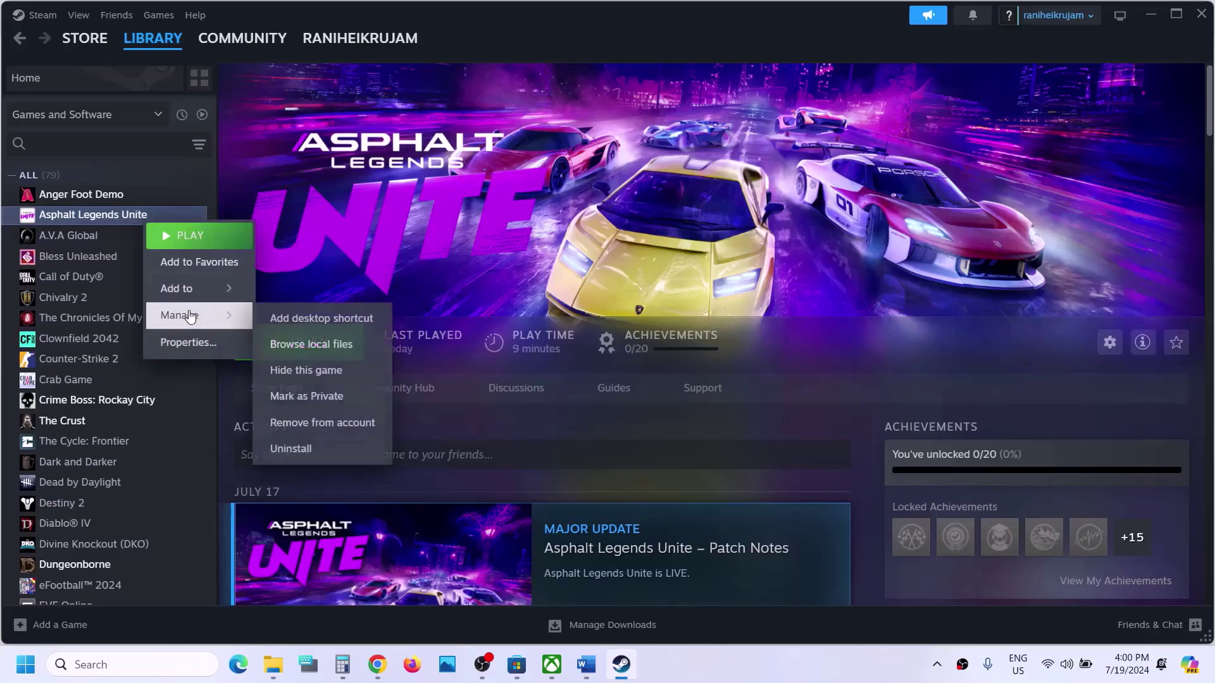
{"action": "left_click", "coordinate": [347, 345]}
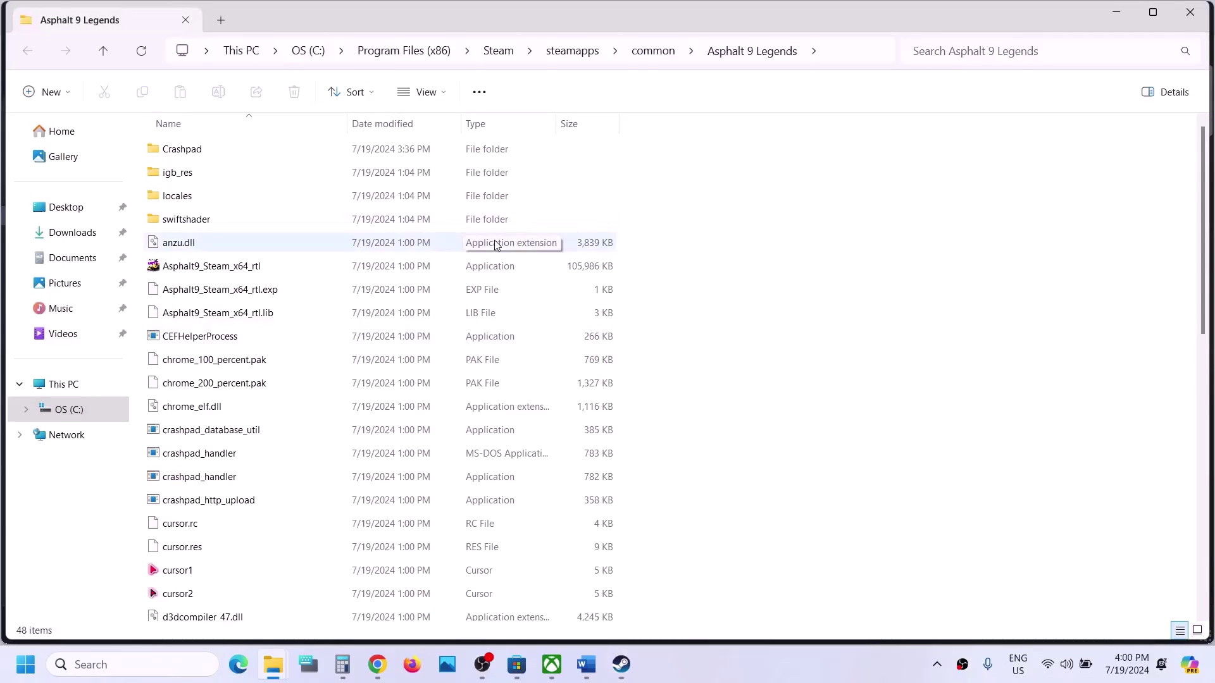
{"action": "scroll", "coordinate": [312, 375], "scroll_direction": "down", "scroll_amount": 3}
{"action": "scroll", "coordinate": [312, 377], "scroll_direction": "down", "scroll_amount": 6}
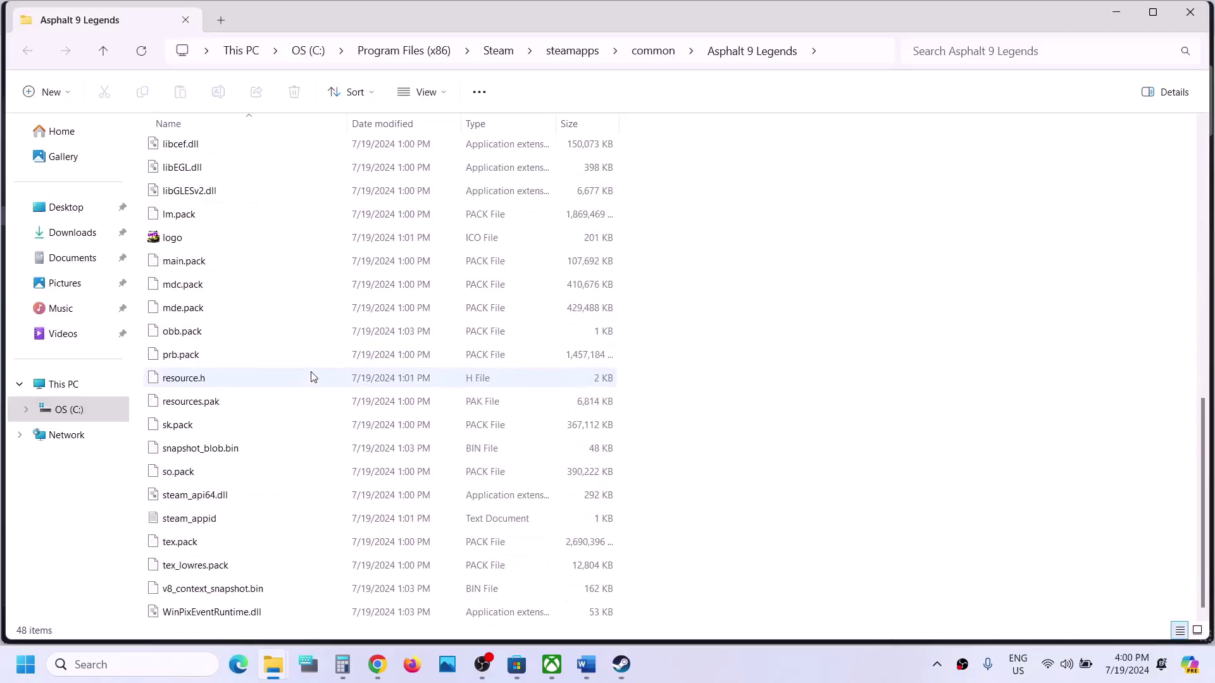
{"action": "scroll", "coordinate": [312, 377], "scroll_direction": "up", "scroll_amount": 8}
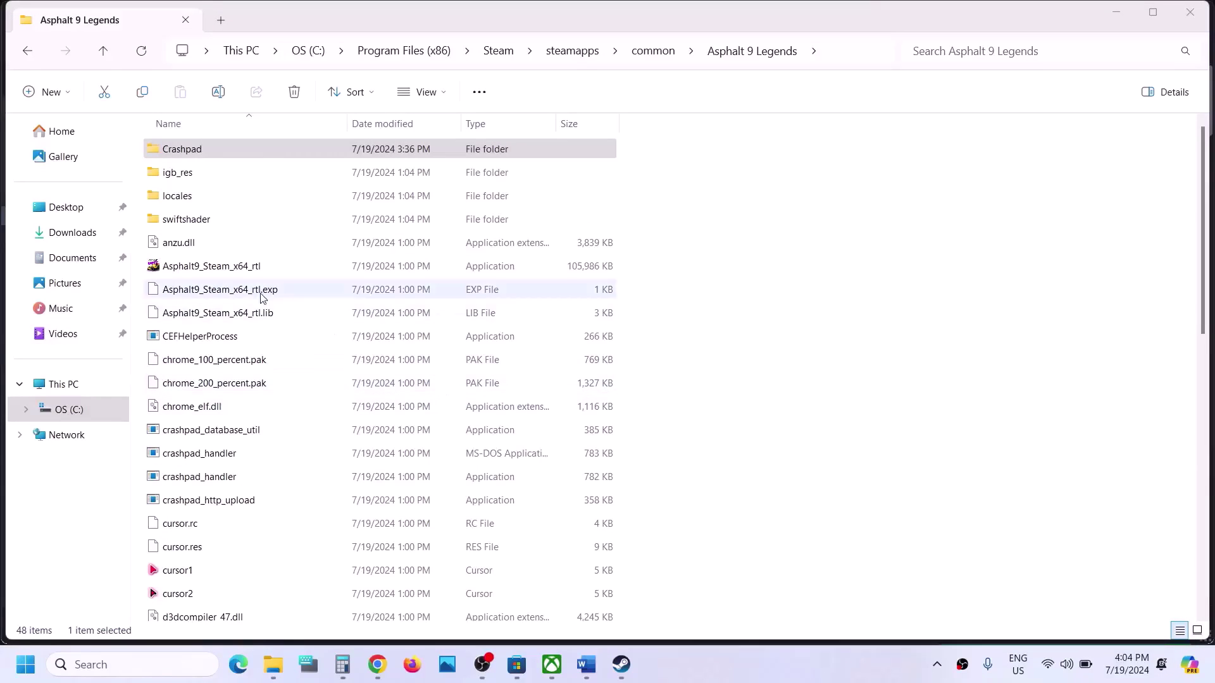
Set the Asphalt9_Steam_x64_rtl application to run as an administrator in its compatibility properties and apply the change.
{"action": "right_click", "coordinate": [226, 267]}
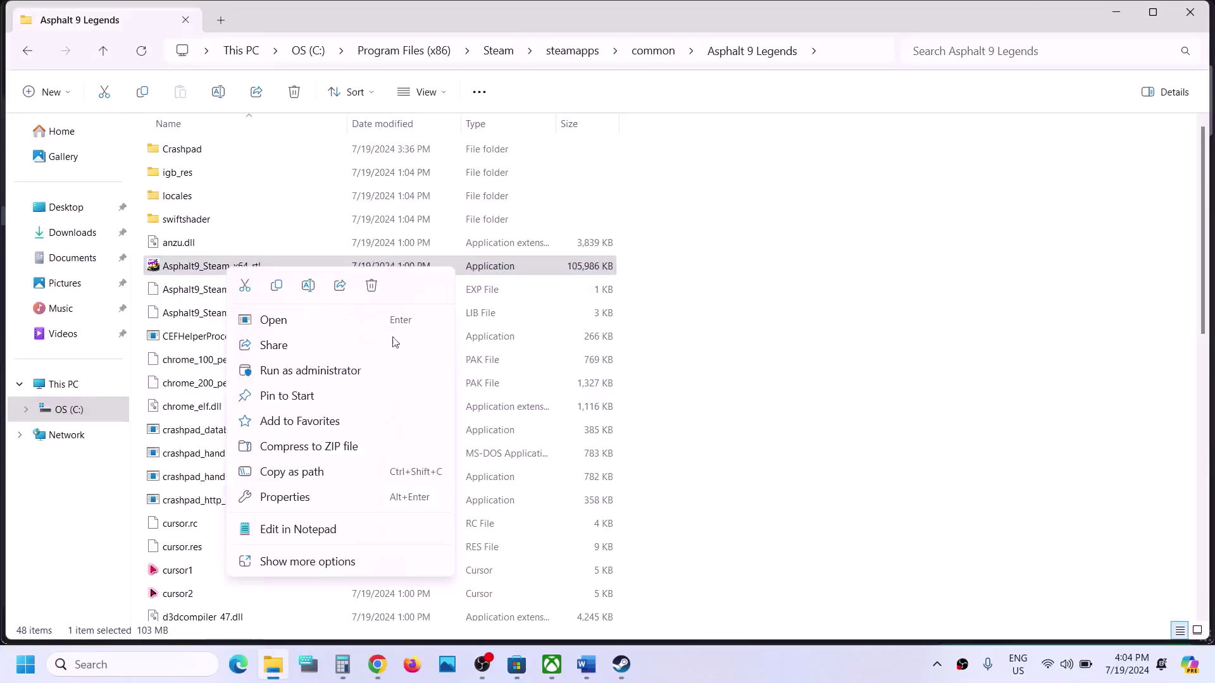
{"action": "left_click", "coordinate": [284, 497]}
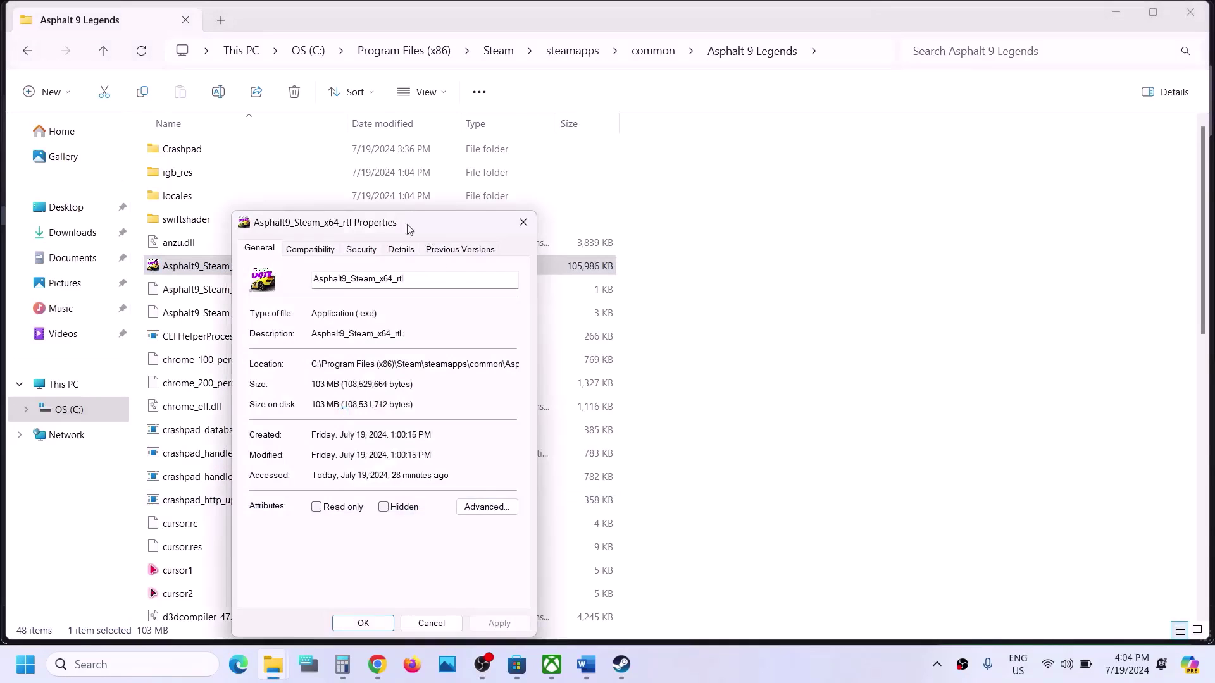
{"action": "left_click", "coordinate": [322, 248]}
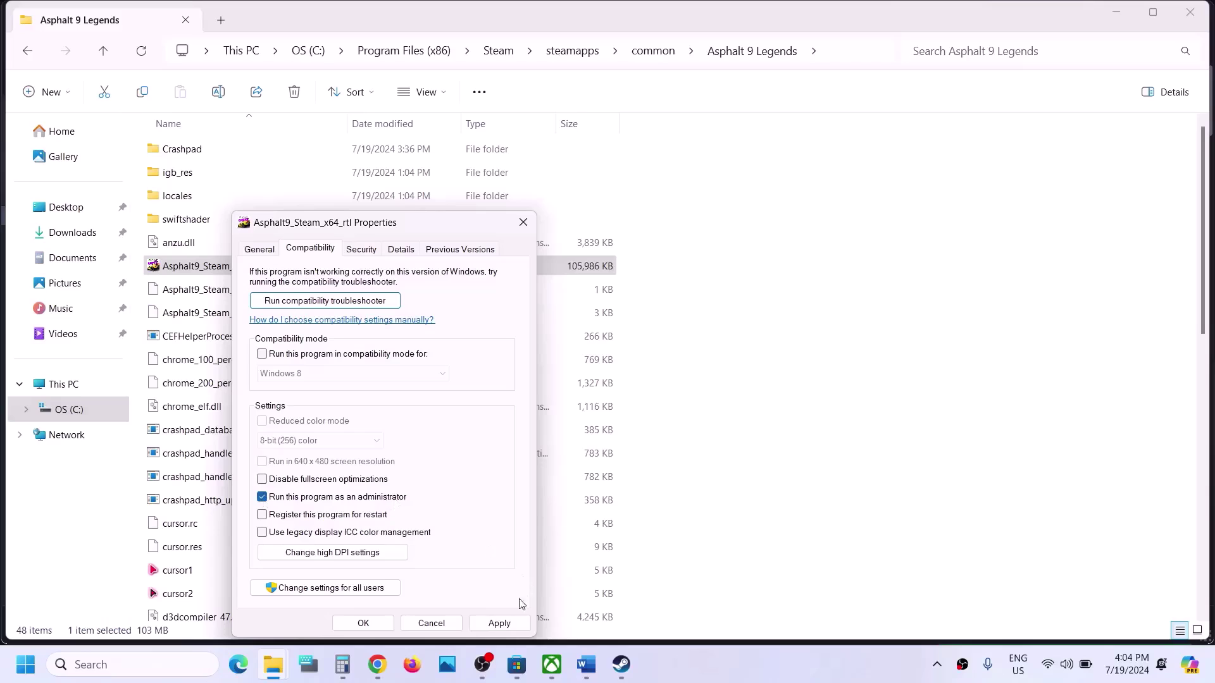
{"action": "left_click", "coordinate": [499, 622]}
{"action": "left_click", "coordinate": [363, 623]}
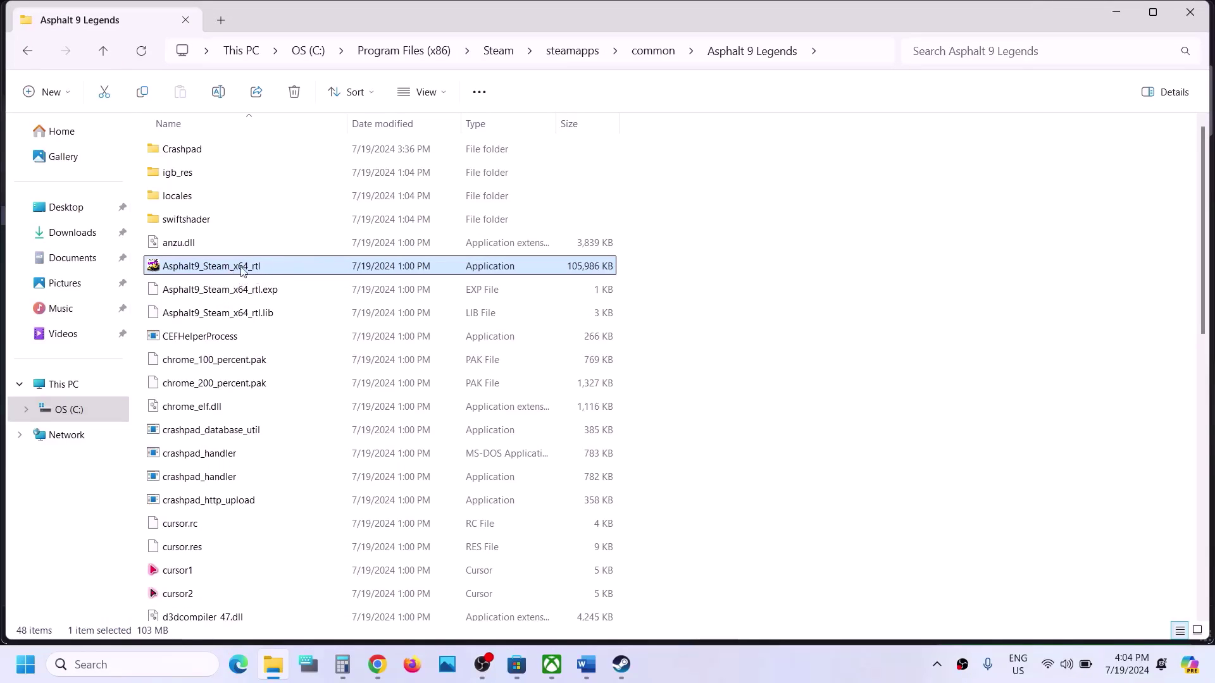
Set the Asphalt9_Steam_x64_rtl application to run in compatibility mode for Windows 8, apply the change and close its properties.
{"action": "right_click", "coordinate": [256, 272]}
{"action": "left_click", "coordinate": [326, 499]}
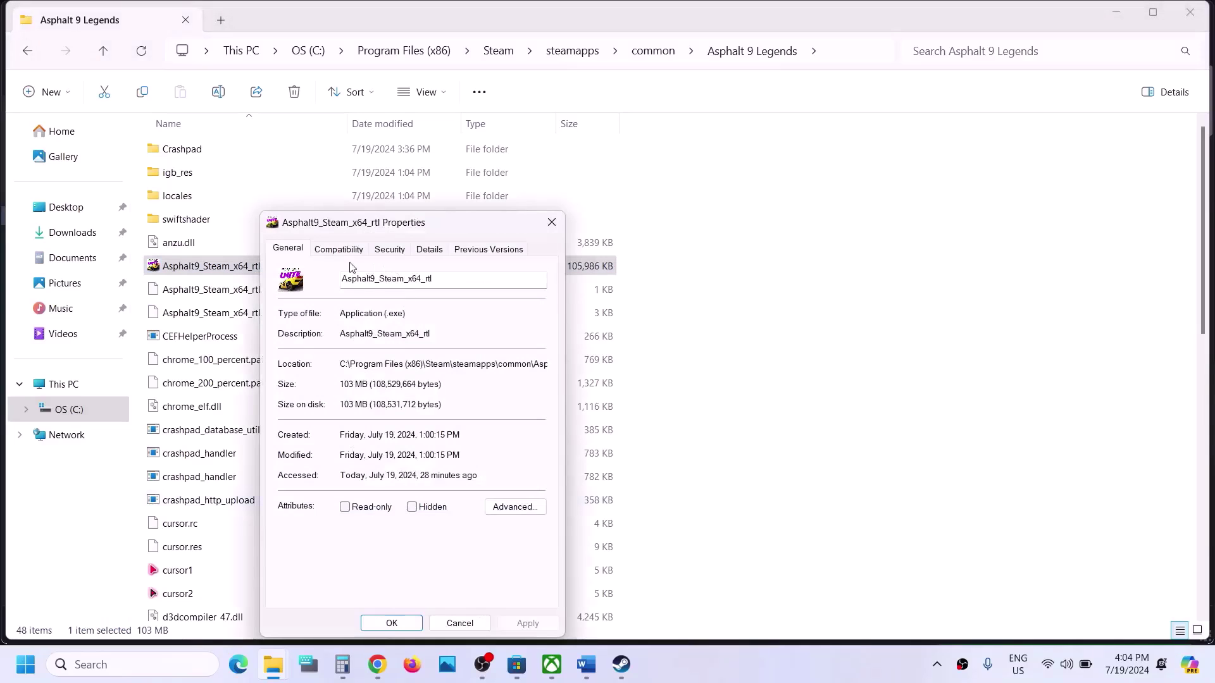
{"action": "left_click", "coordinate": [330, 249]}
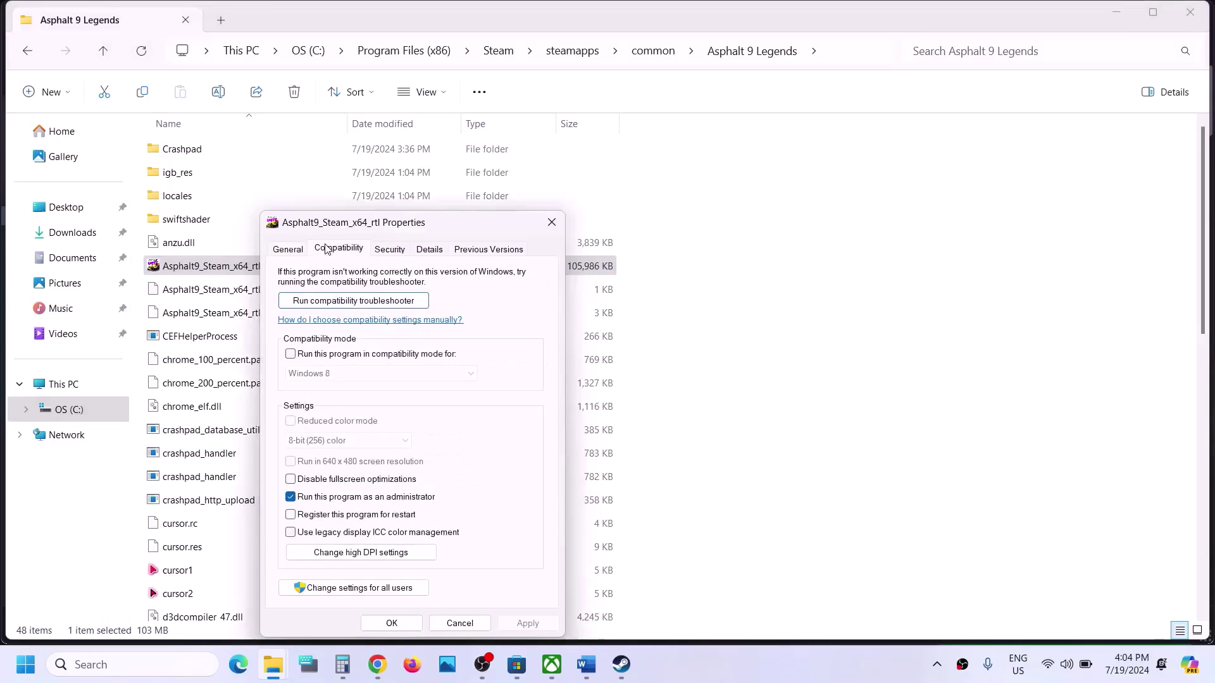
{"action": "left_click", "coordinate": [291, 354]}
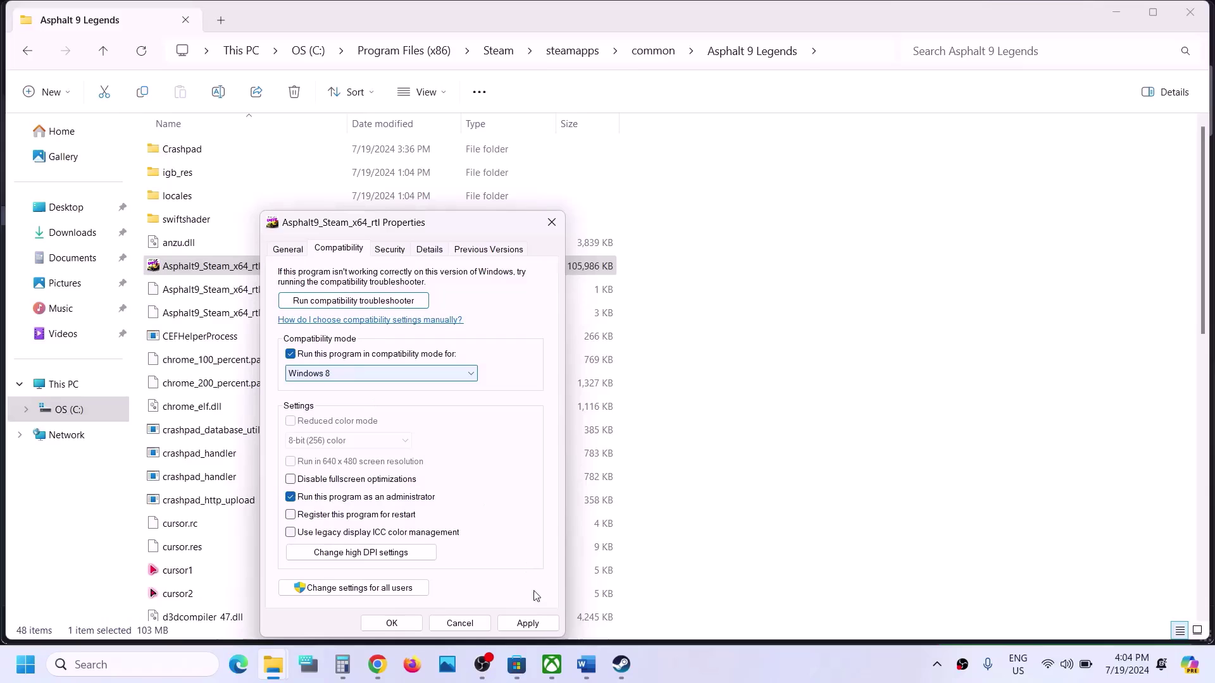
{"action": "left_click", "coordinate": [528, 623]}
{"action": "left_click", "coordinate": [392, 623]}
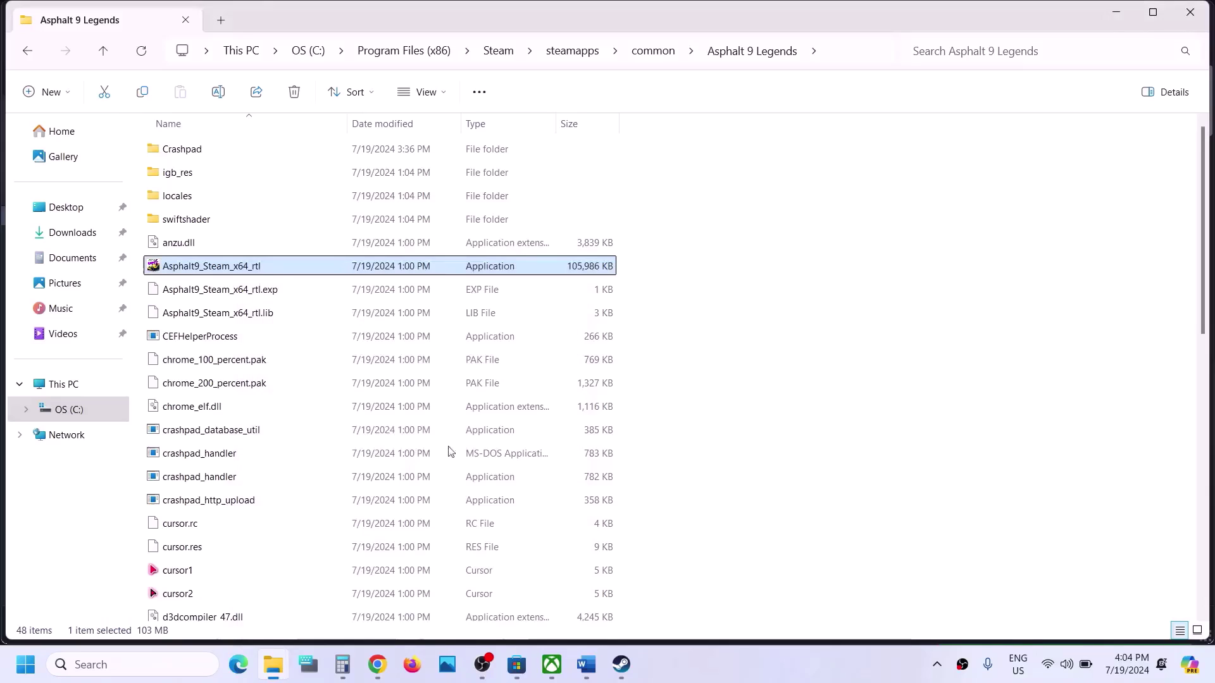
Change the Asphalt9_Steam_x64_rtl compatibility mode to Windows 7, disable fullscreen optimizations, and save the properties.
{"action": "right_click", "coordinate": [279, 269]}
{"action": "left_click", "coordinate": [353, 500]}
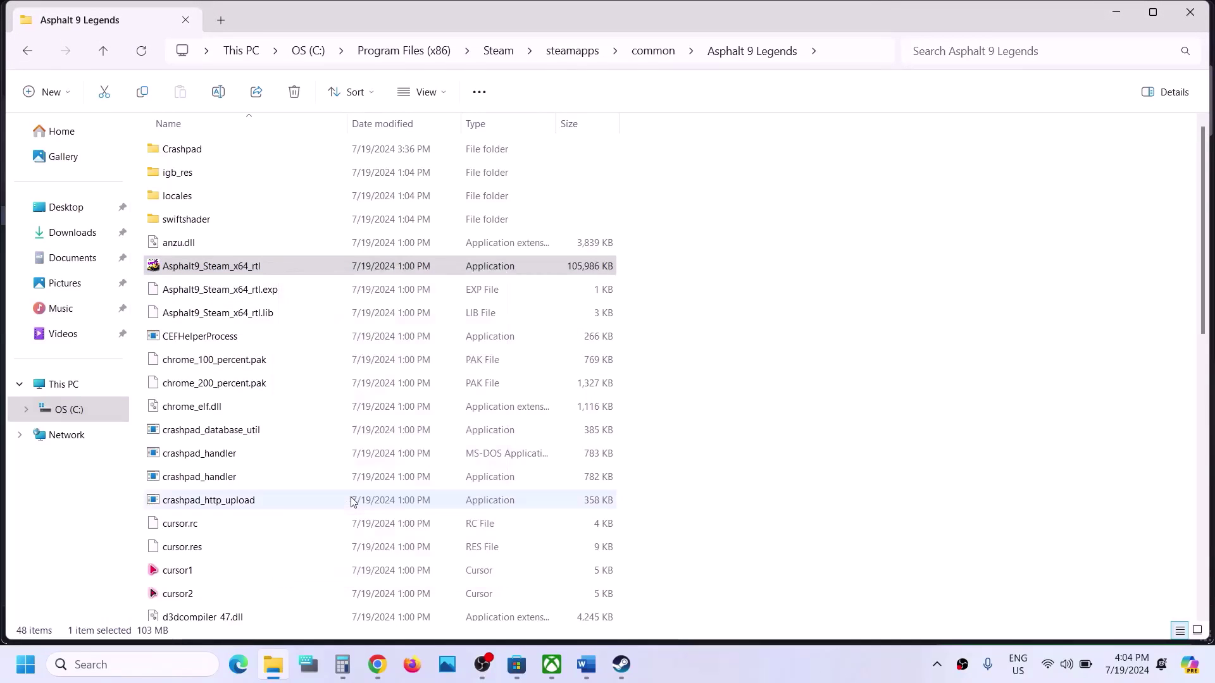
{"action": "left_click", "coordinate": [364, 248]}
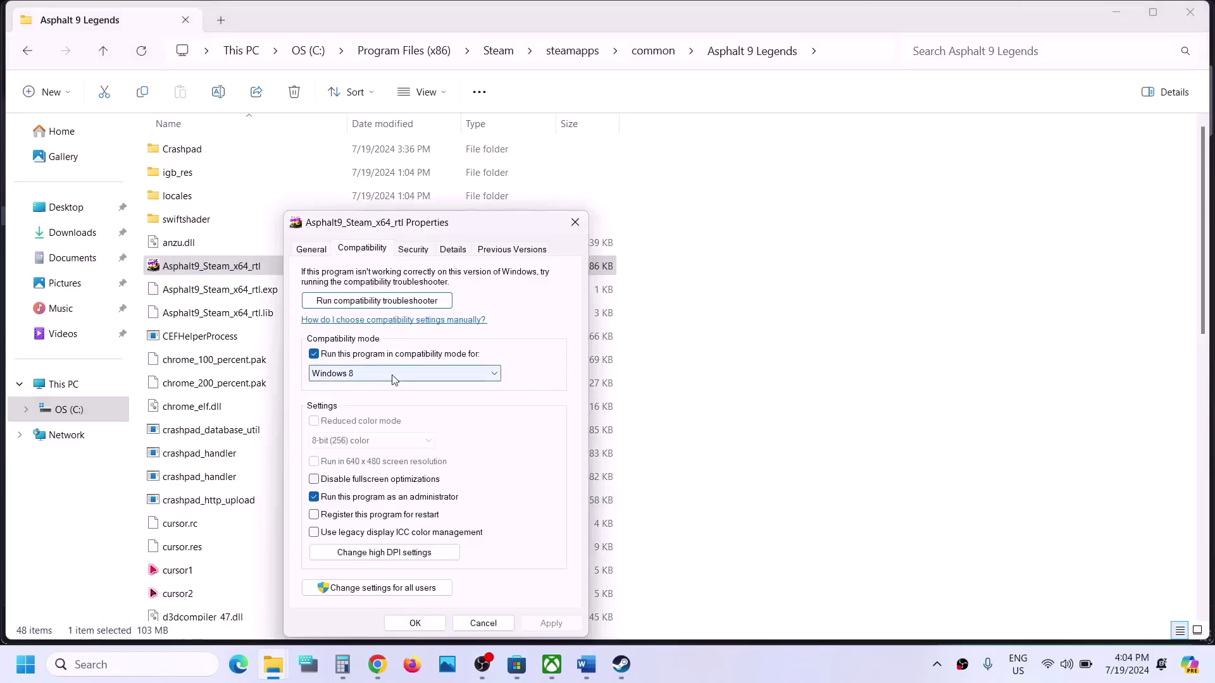
{"action": "left_click", "coordinate": [408, 380]}
{"action": "left_click", "coordinate": [380, 417]}
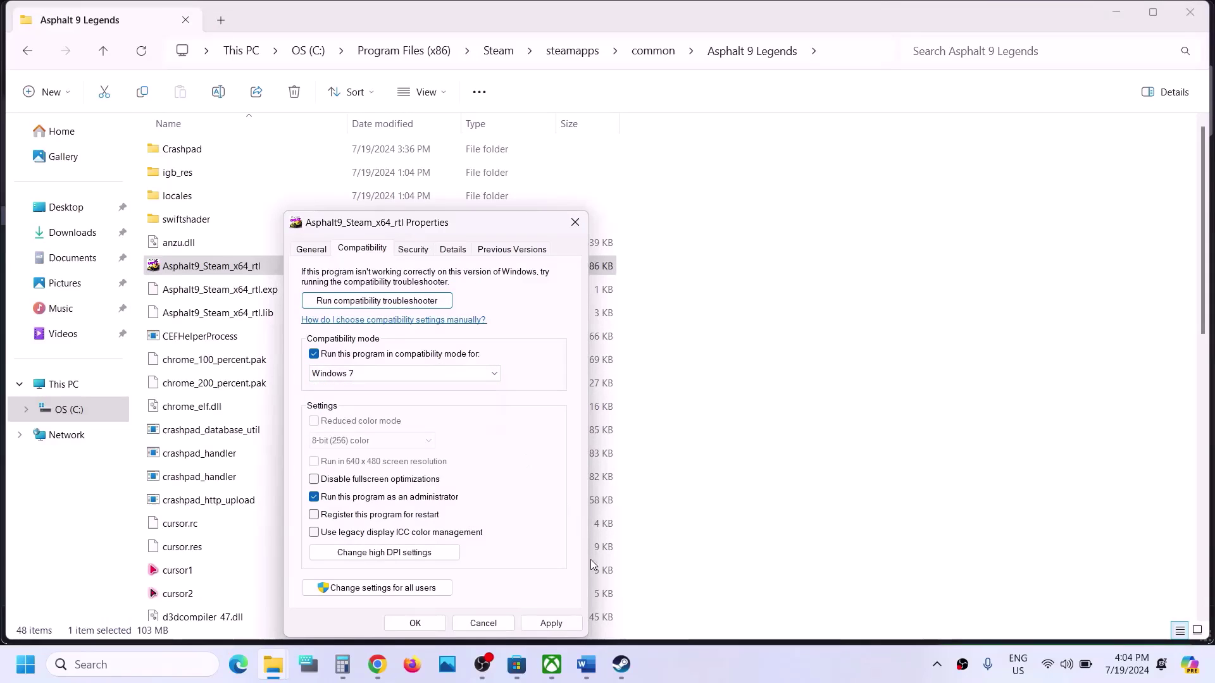
{"action": "left_click", "coordinate": [551, 623]}
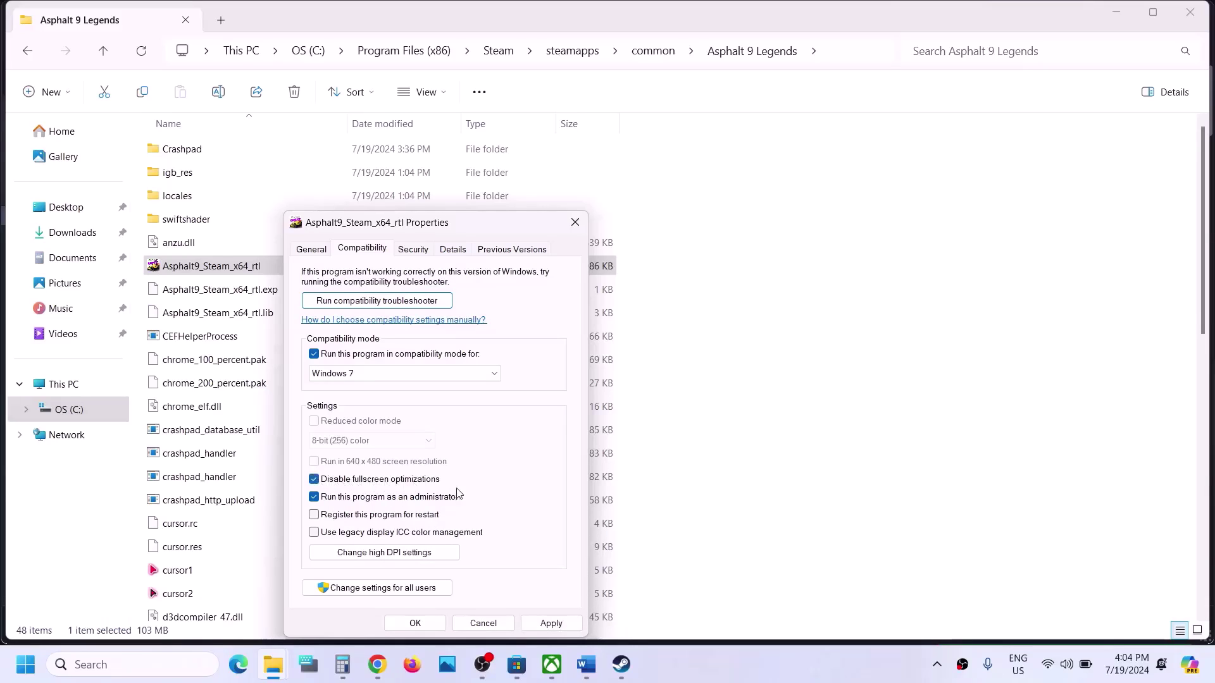
{"action": "left_click", "coordinate": [418, 623]}
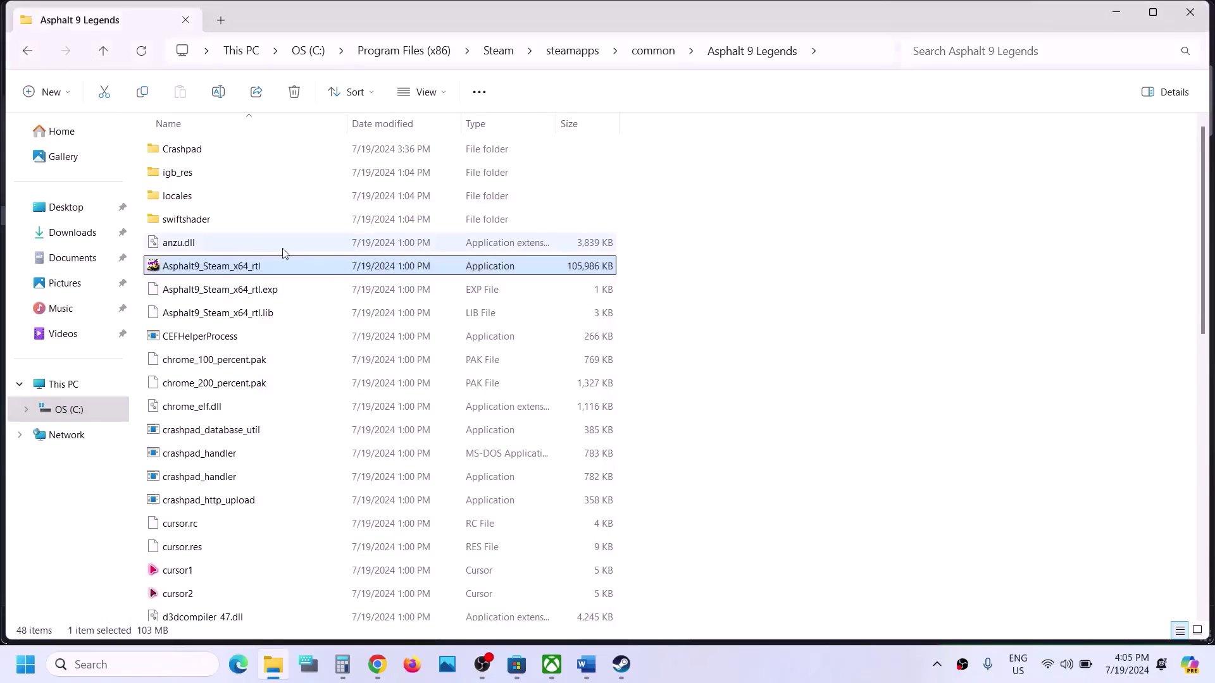
Turn off compatibility mode, disabled fullscreen optimizations and run as administrator for Asphalt9_Steam_x64_rtl, and save the properties.
{"action": "right_click", "coordinate": [235, 271]}
{"action": "left_click", "coordinate": [324, 498]}
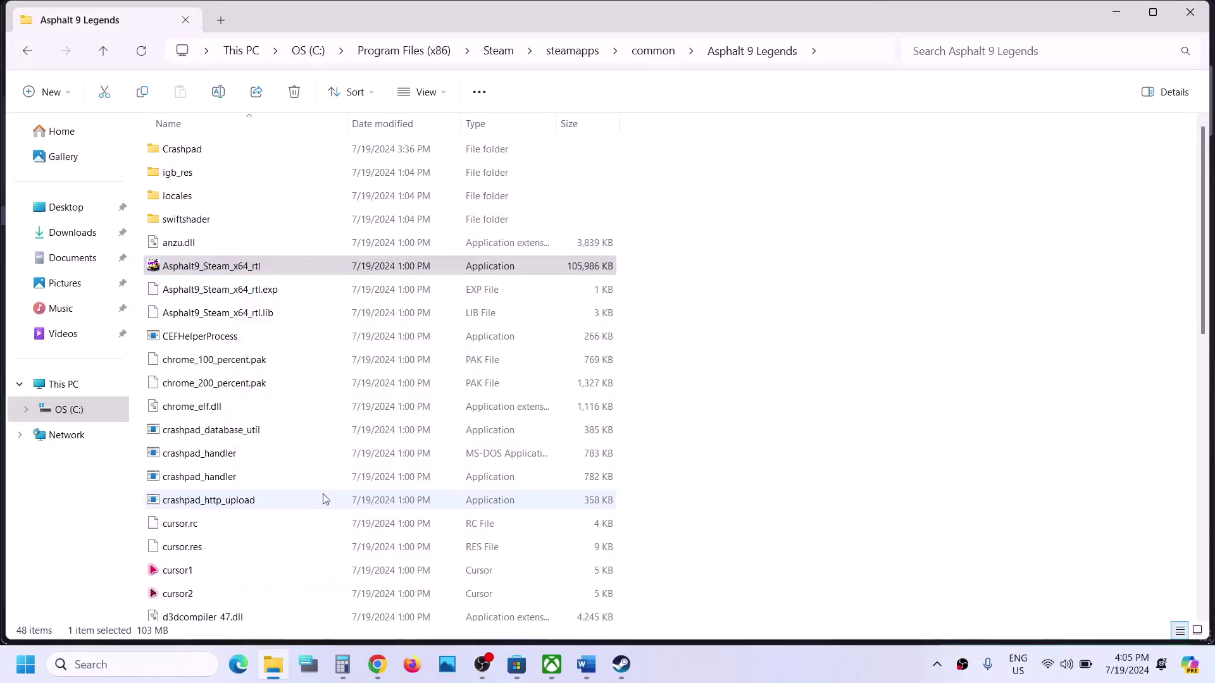
{"action": "left_click", "coordinate": [329, 250]}
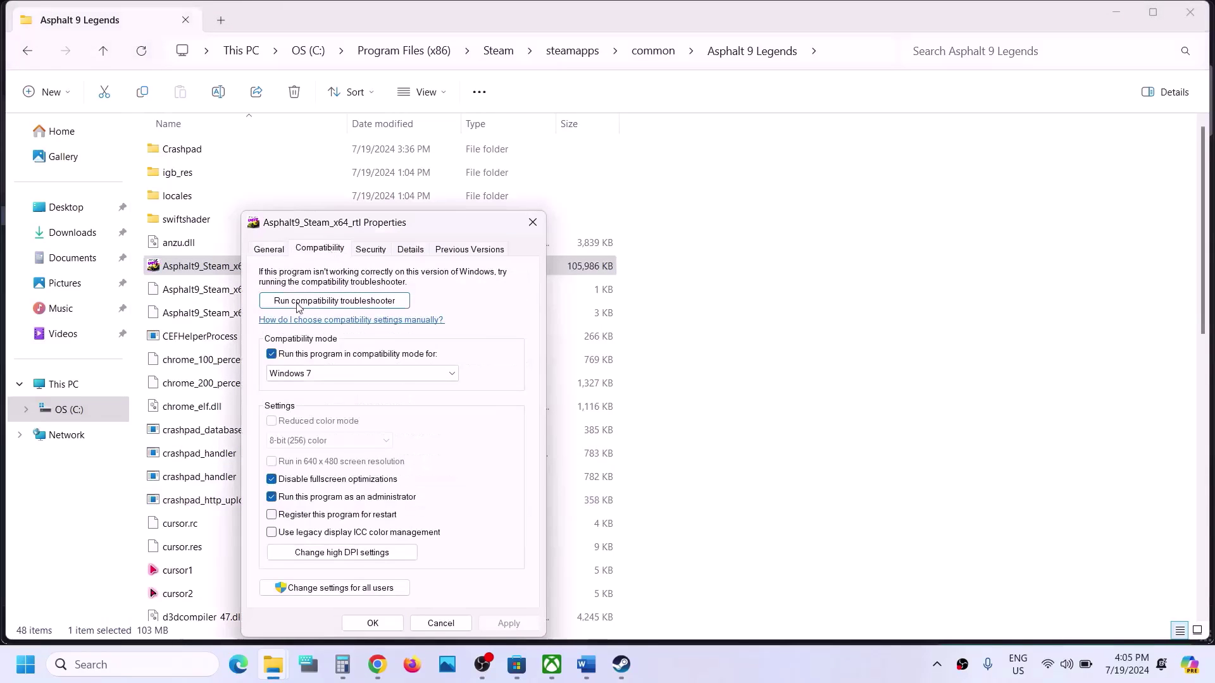
{"action": "left_click", "coordinate": [271, 354]}
{"action": "left_click", "coordinate": [272, 354]}
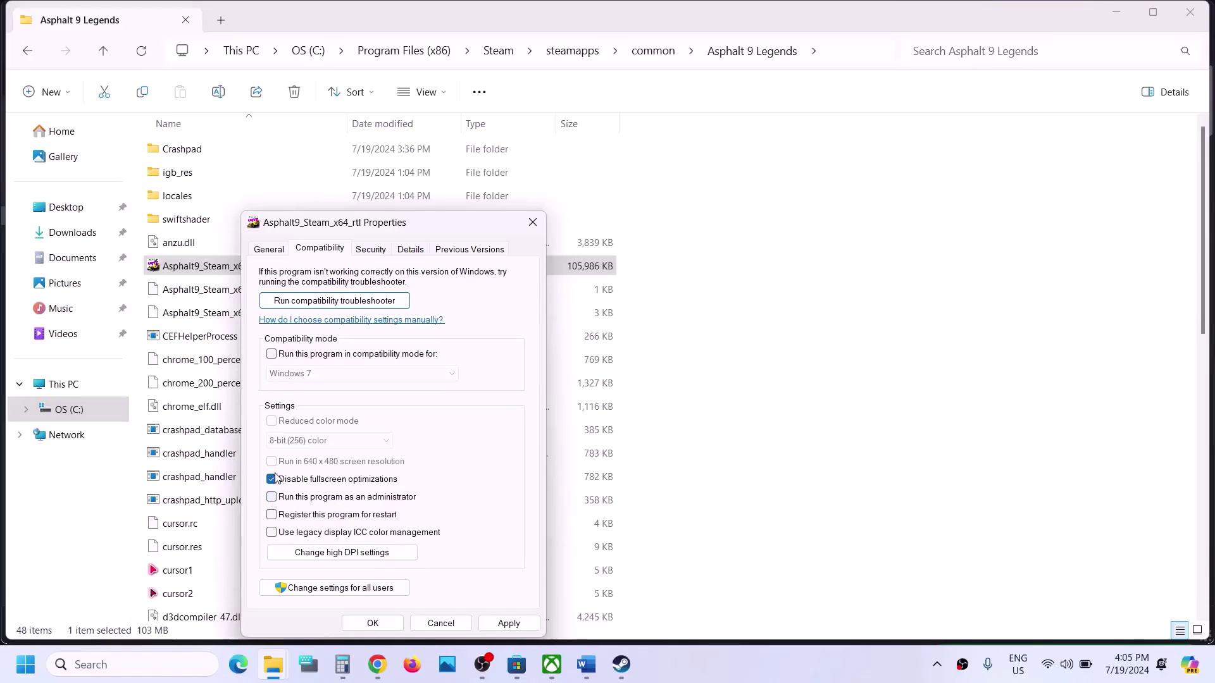
{"action": "left_click", "coordinate": [508, 623]}
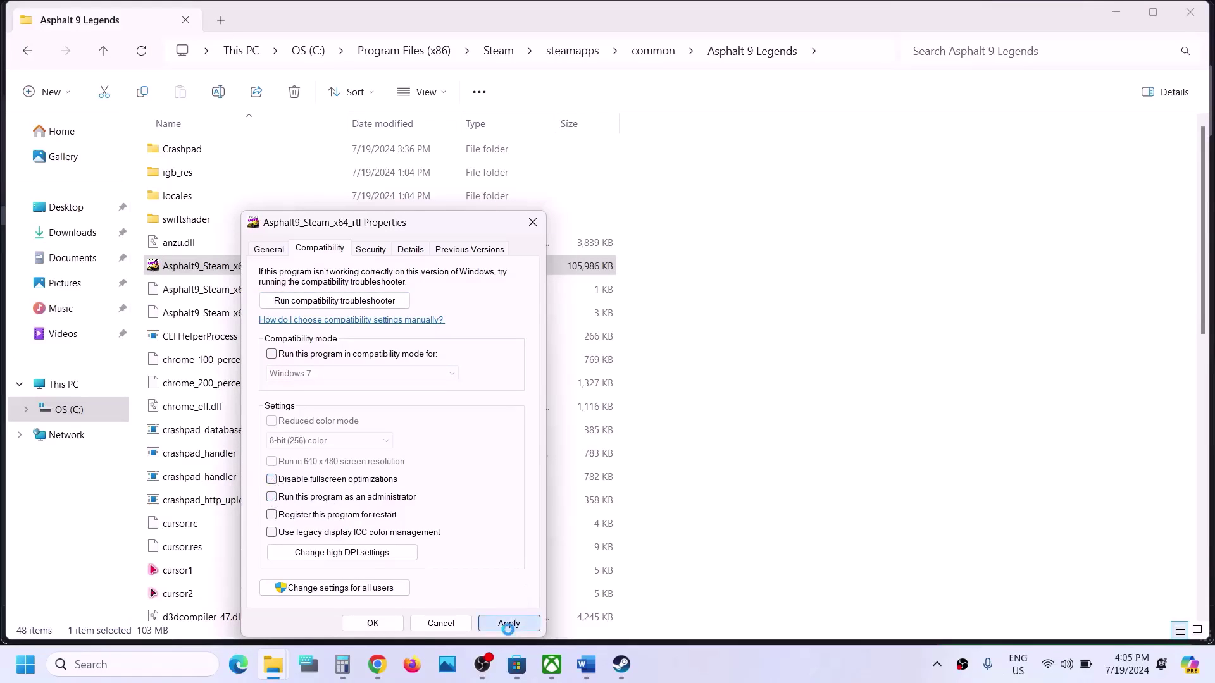
{"action": "left_click", "coordinate": [372, 624]}
Check the Step 3 advice on -dx11/-dx12 launch options in the Word notes, and return to the Steam library.
{"action": "left_click", "coordinate": [621, 664]}
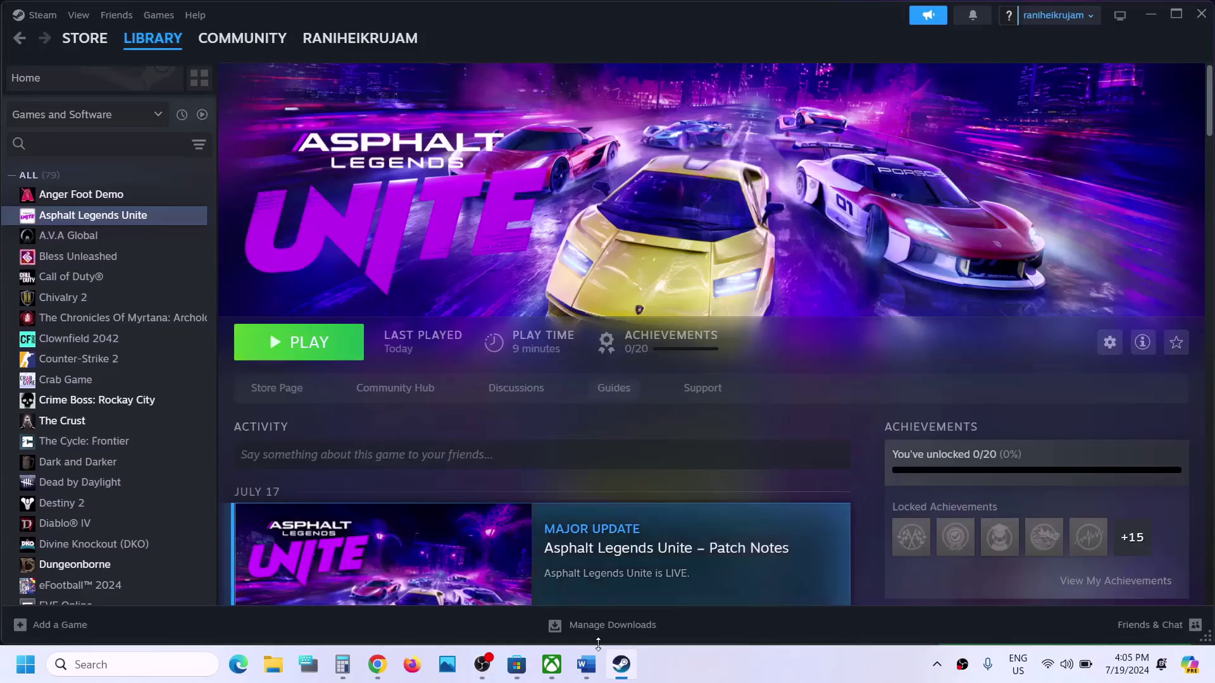
{"action": "left_click", "coordinate": [586, 664]}
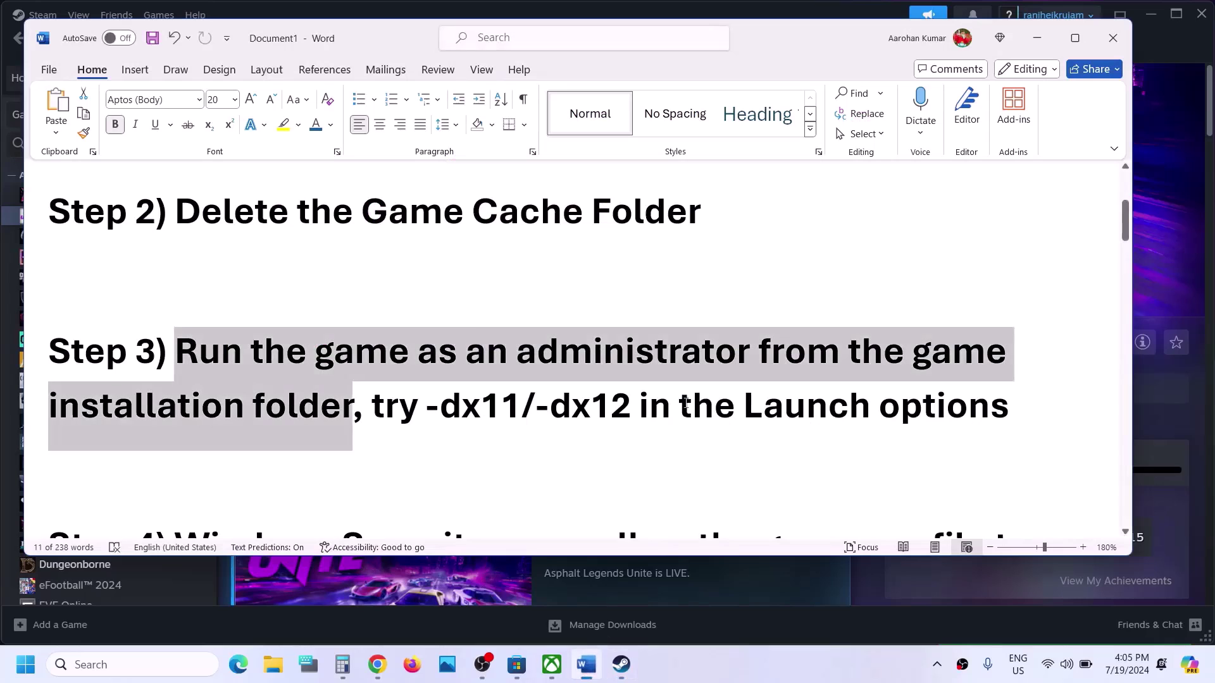
{"action": "scroll", "coordinate": [450, 334], "scroll_direction": "down", "scroll_amount": 2}
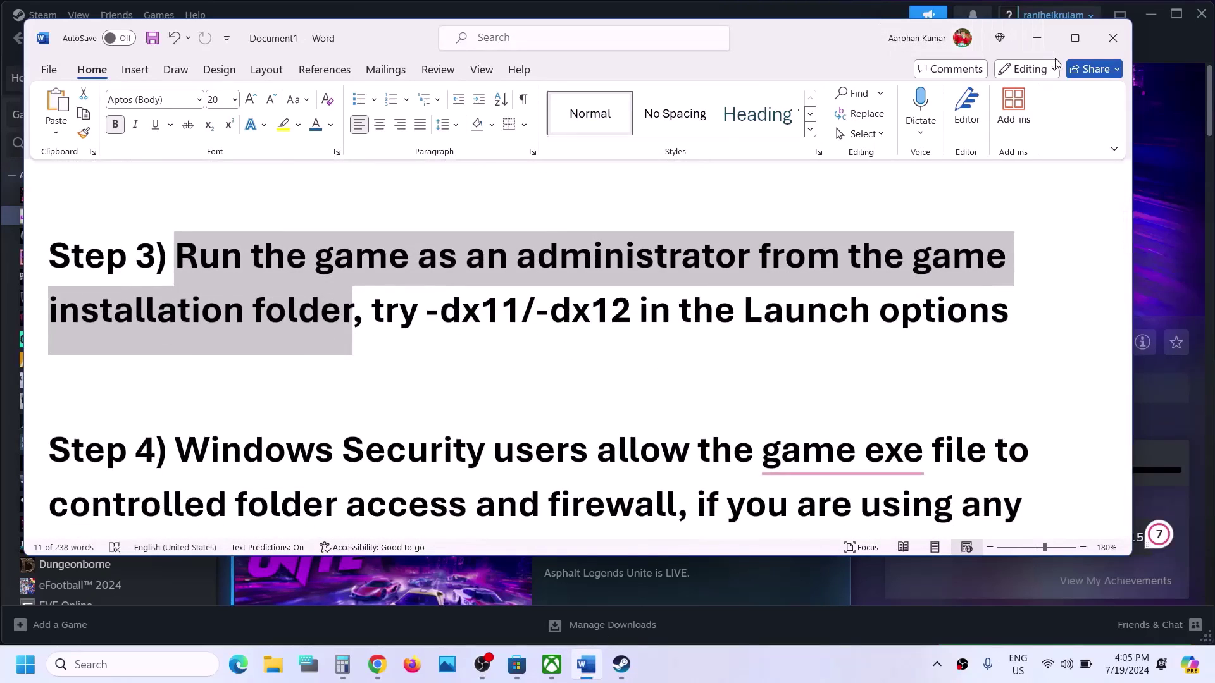
{"action": "left_click", "coordinate": [1160, 48]}
{"action": "key", "text": "super+Left"}
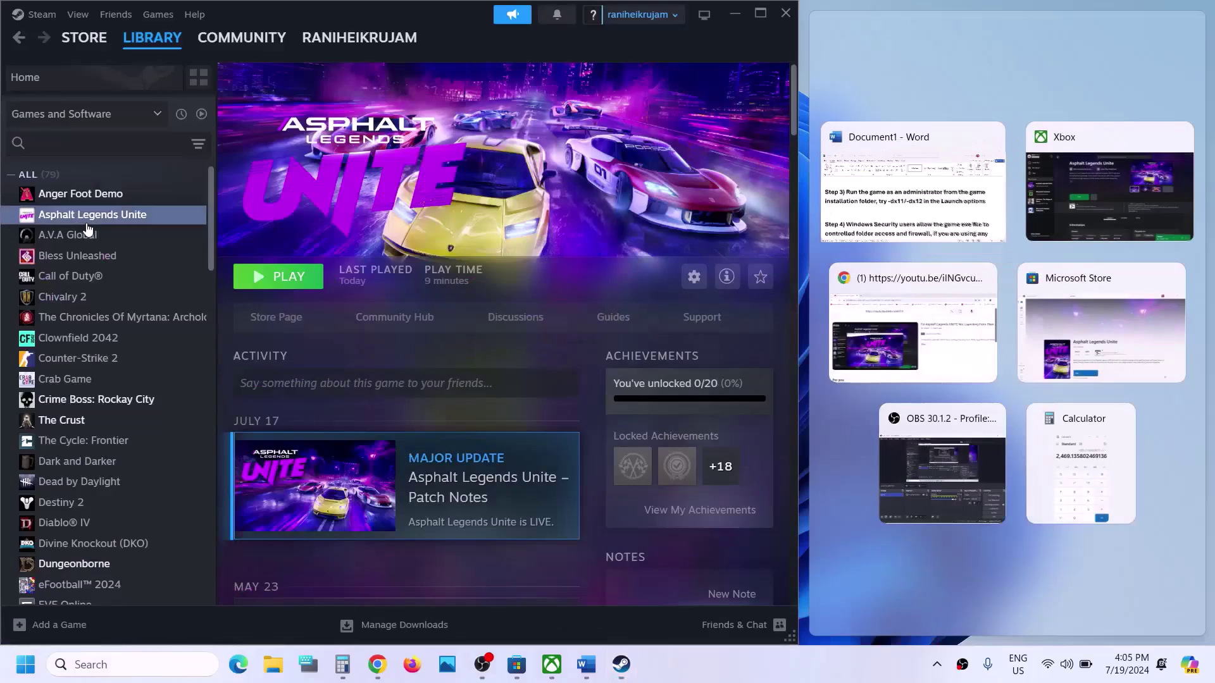
Open the Steam properties of Asphalt Legends Unite, set its launch options to -dx11, and close the properties.
{"action": "right_click", "coordinate": [97, 218]}
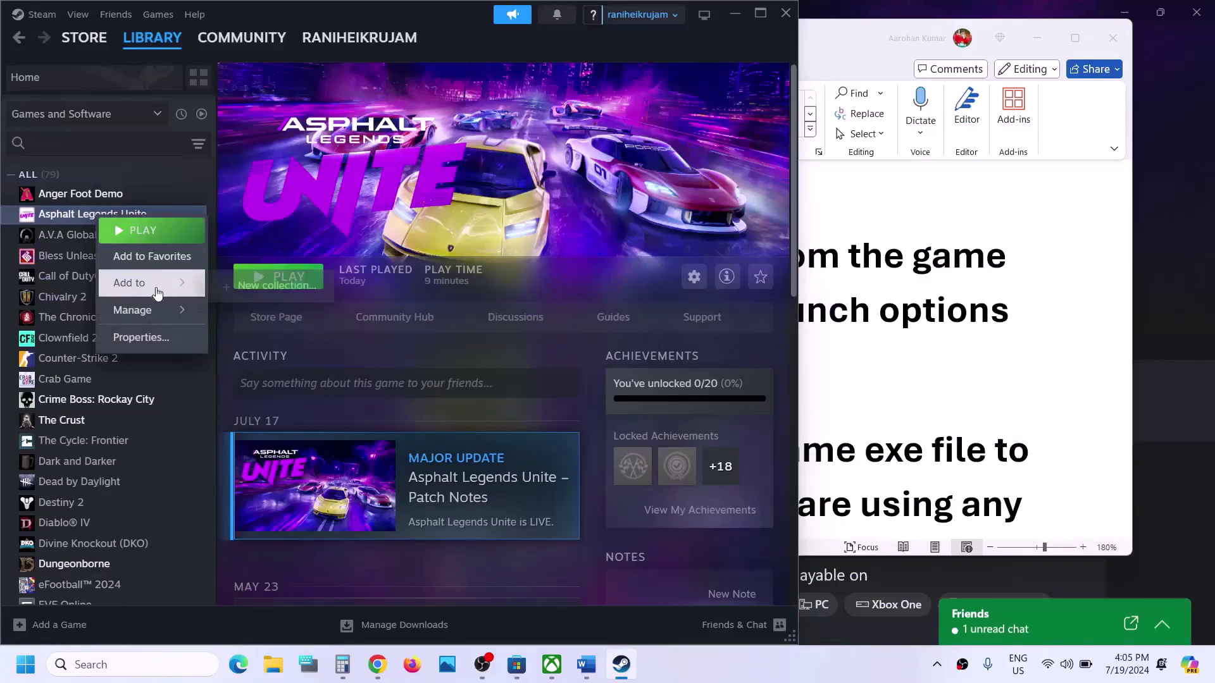
{"action": "left_click", "coordinate": [150, 335]}
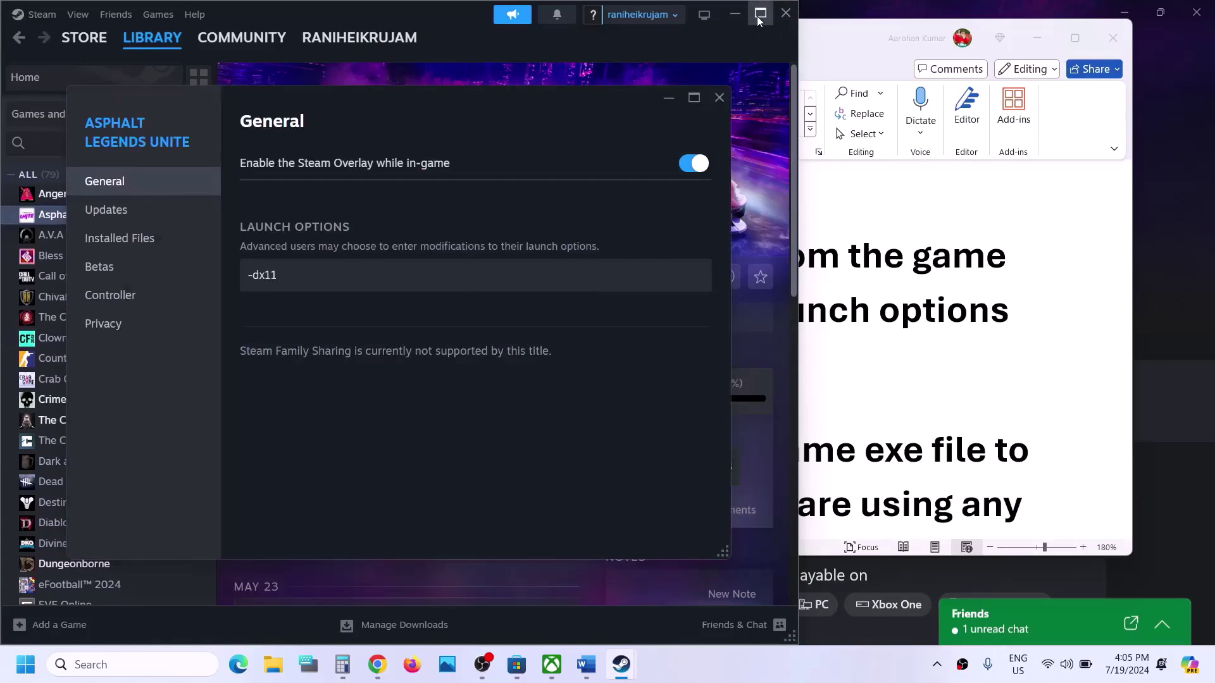
{"action": "left_click", "coordinate": [758, 17]}
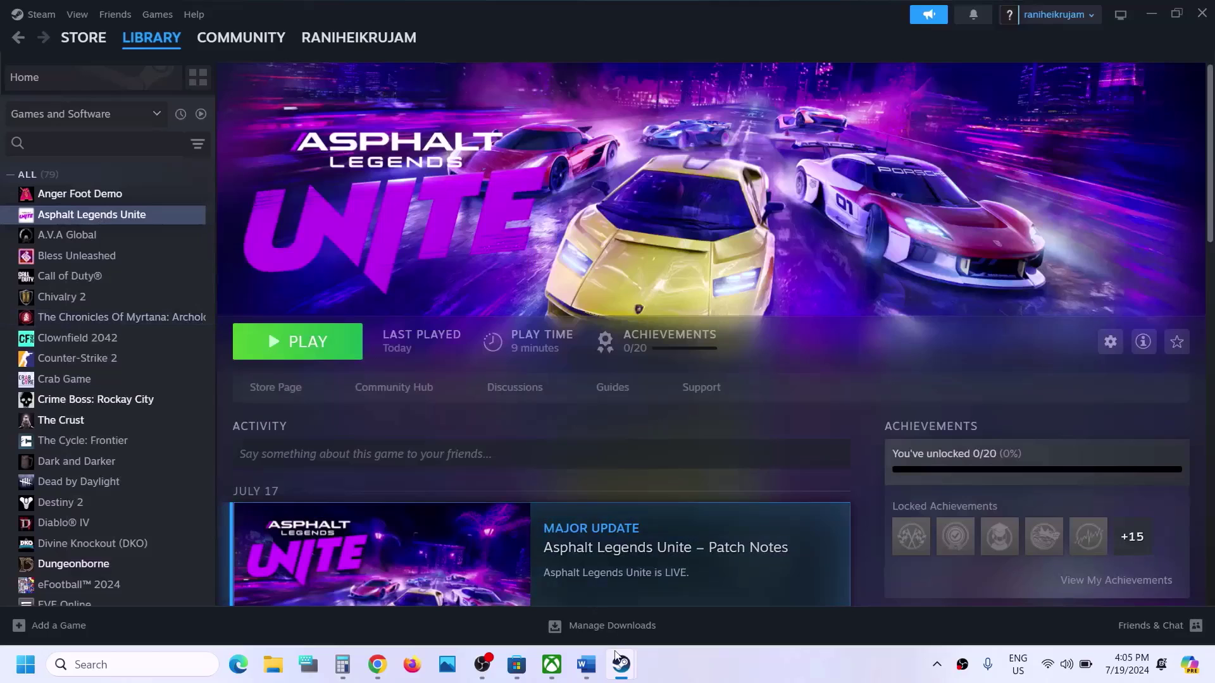
{"action": "mouse_move", "coordinate": [631, 667]}
{"action": "left_click", "coordinate": [678, 599]}
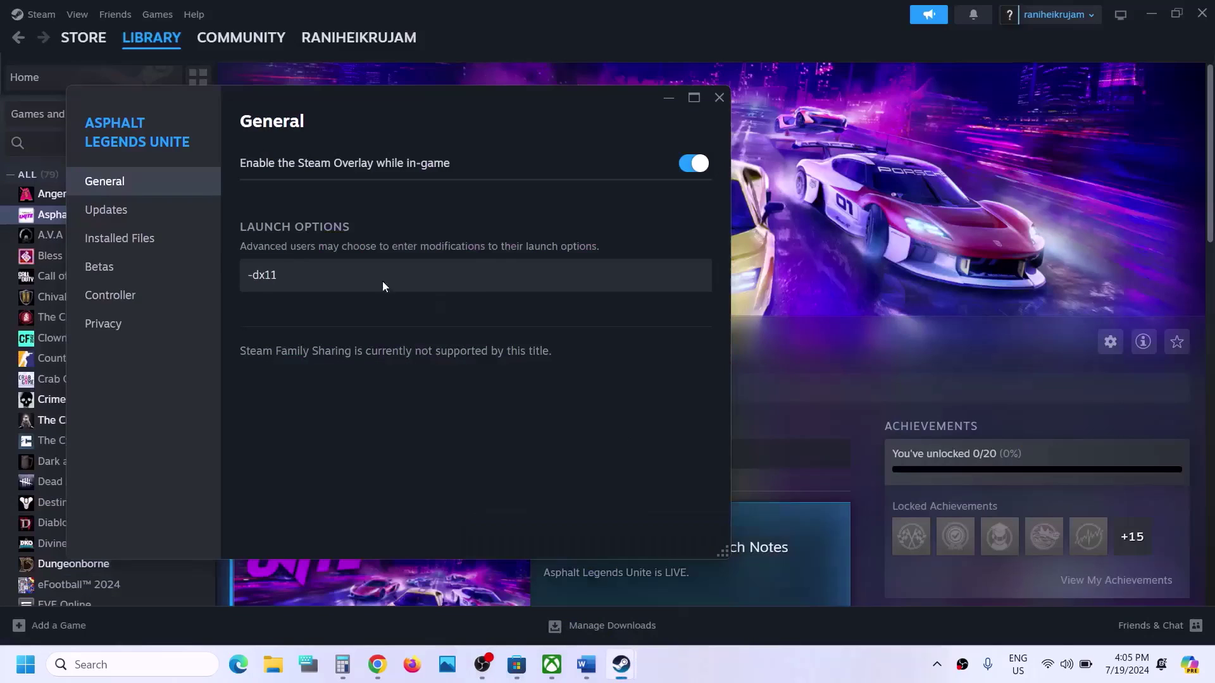
{"action": "left_click", "coordinate": [179, 253]}
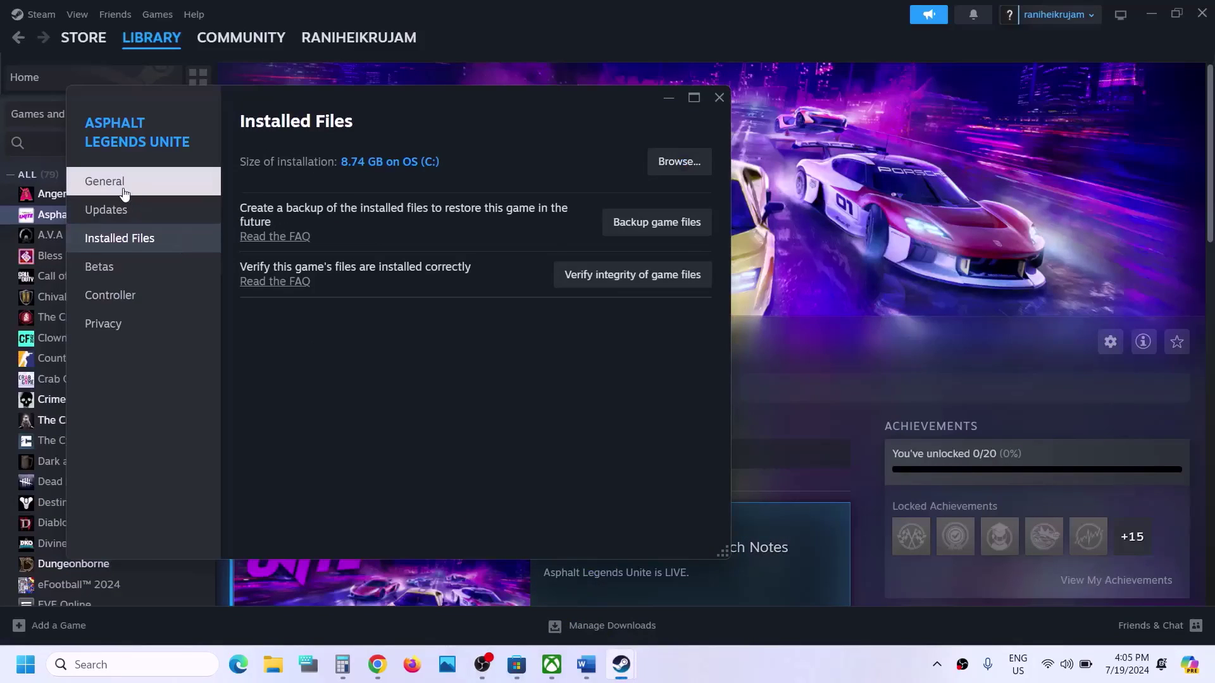
{"action": "left_click", "coordinate": [176, 182]}
{"action": "left_click", "coordinate": [317, 273]}
{"action": "key", "text": "ctrl+a"}
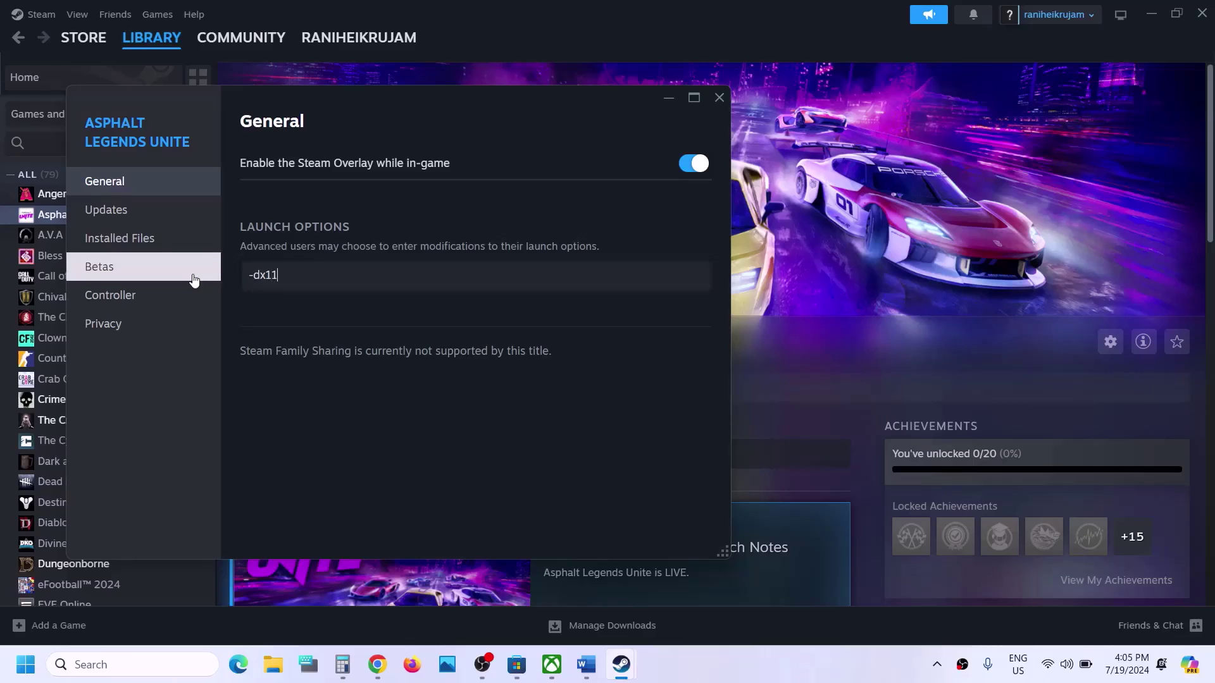
{"action": "left_click", "coordinate": [238, 319]}
{"action": "left_click", "coordinate": [719, 97]}
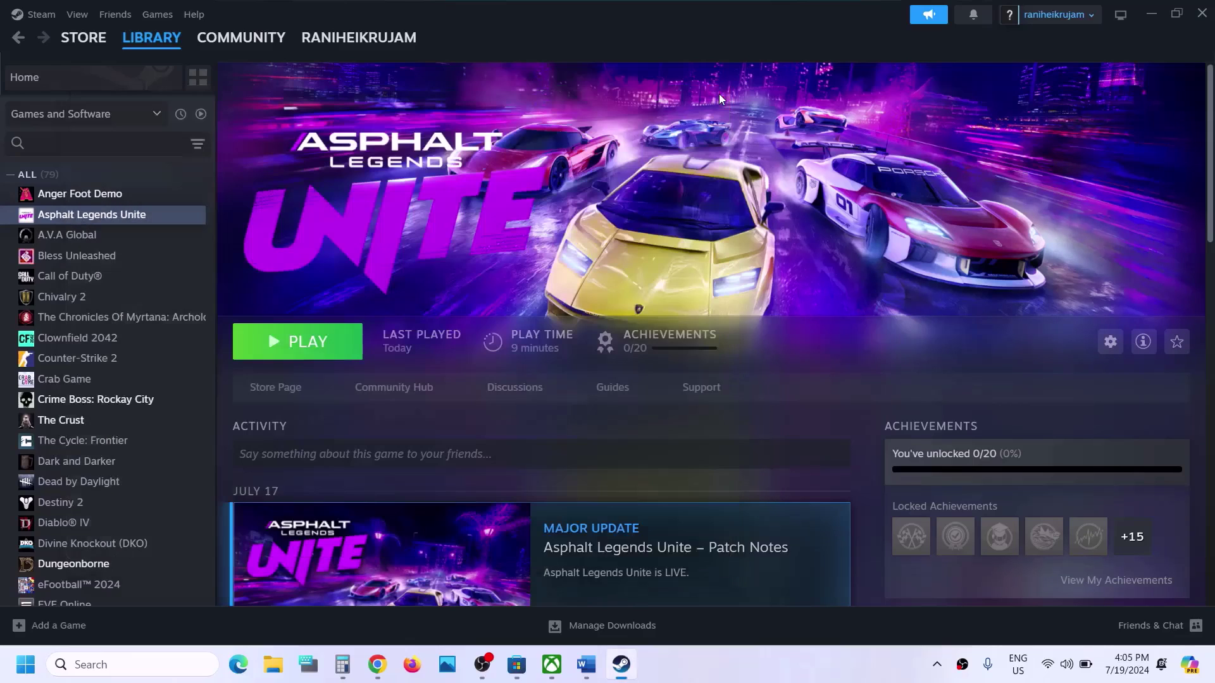
Set the launch options of Asphalt Legends Unite to -dx12 in its Steam properties and close them.
{"action": "right_click", "coordinate": [171, 214]}
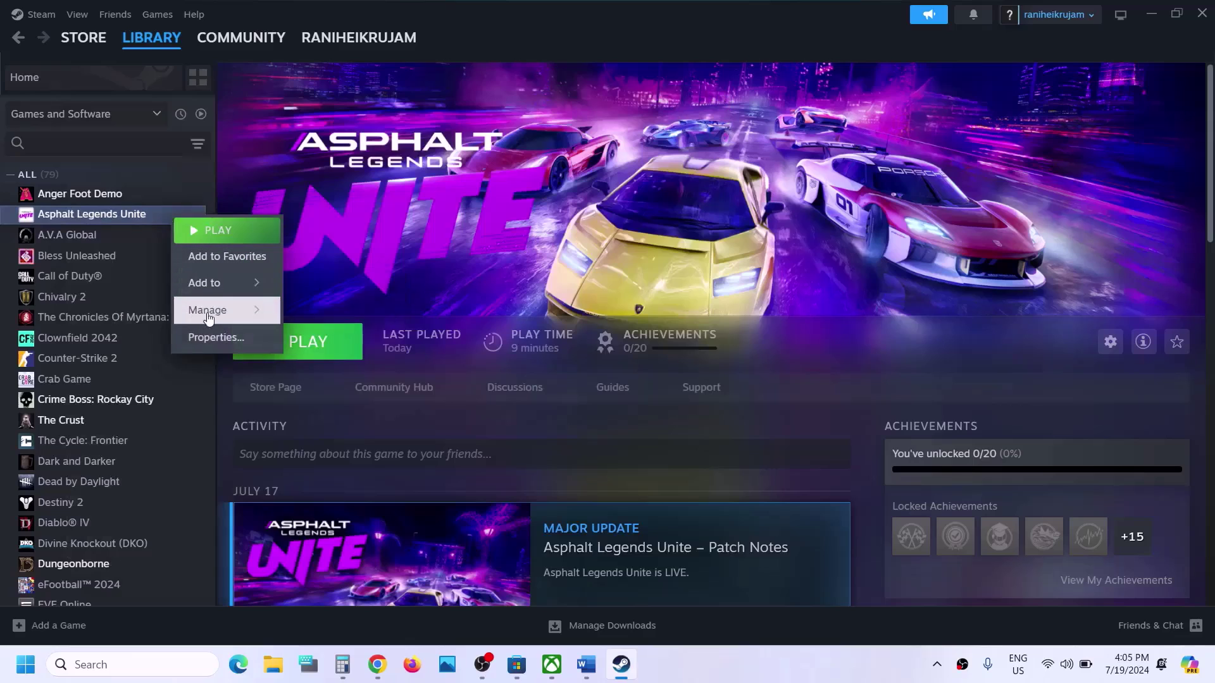
{"action": "left_click", "coordinate": [211, 337]}
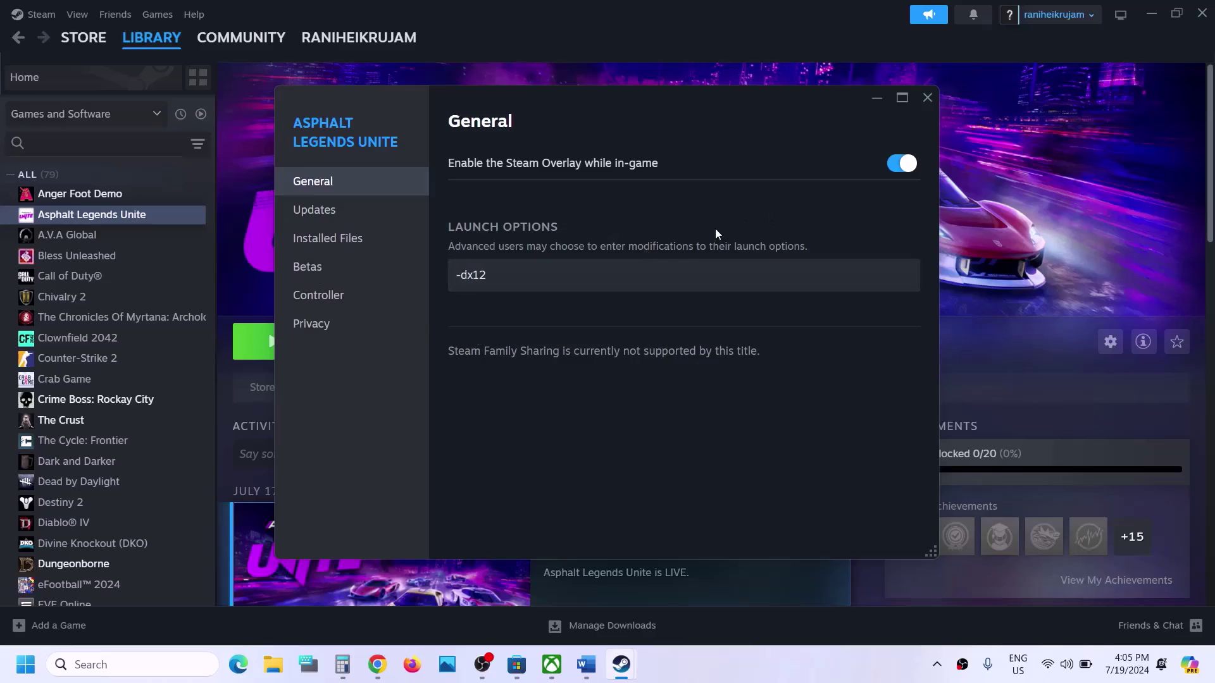
{"action": "left_click", "coordinate": [928, 97]}
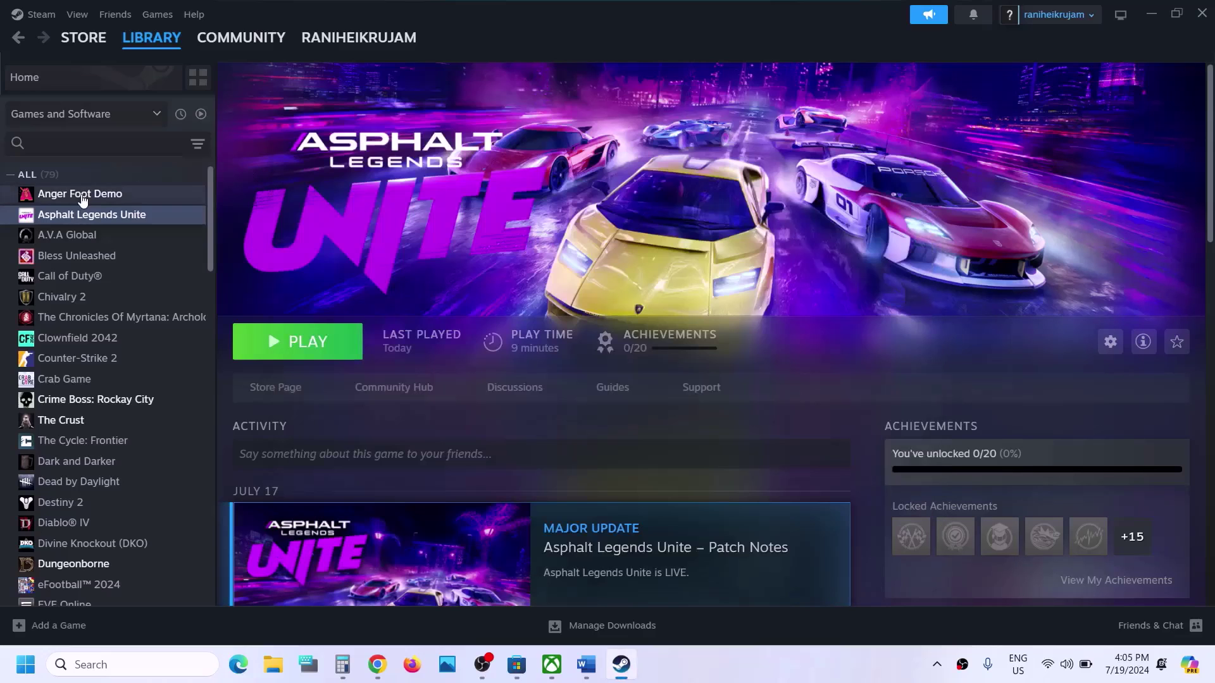
Clear the launch options of Asphalt Legends Unite in its Steam properties and close them.
{"action": "right_click", "coordinate": [89, 214]}
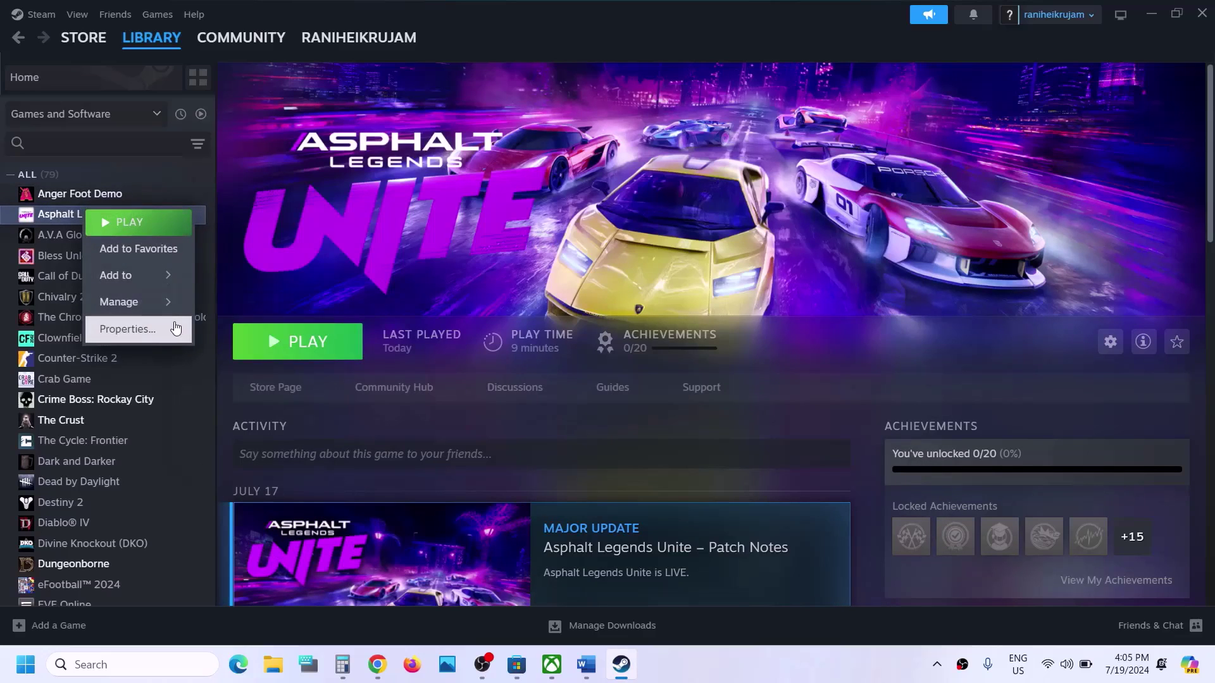
{"action": "left_click", "coordinate": [175, 328]}
{"action": "key", "text": "ctrl+a"}
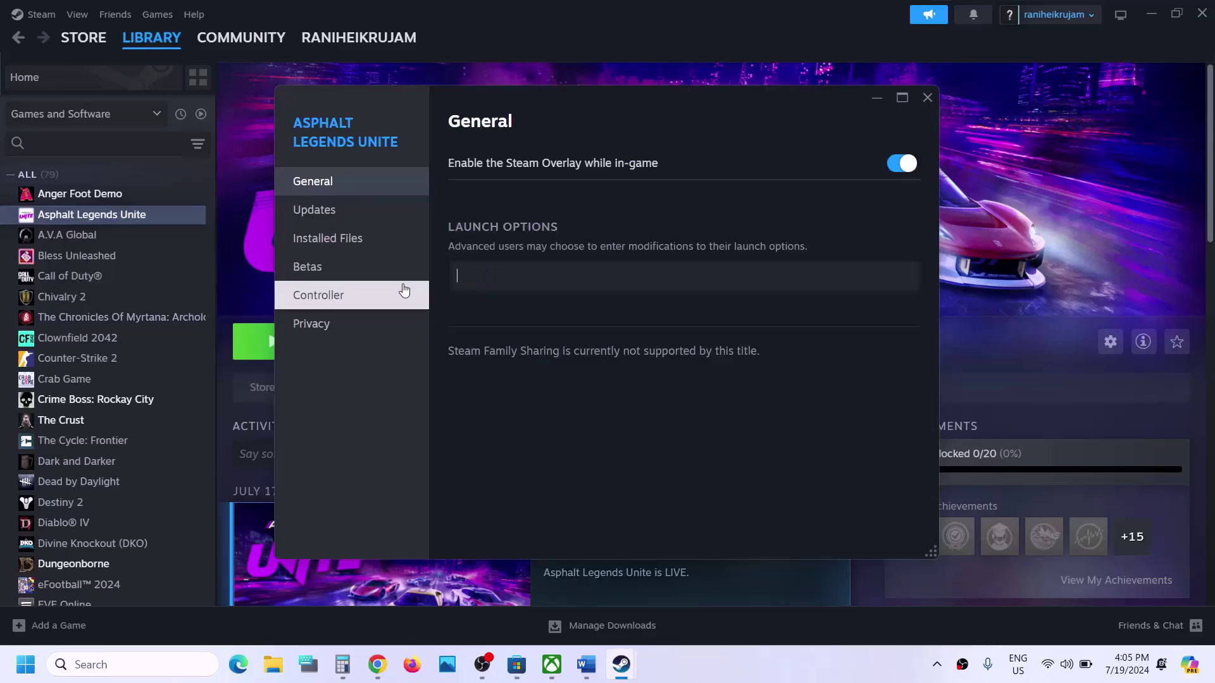
{"action": "left_click", "coordinate": [927, 96]}
Return to the Word notes and highlight the Step 4 passages on allowing the game exe in third-party antivirus programs.
{"action": "left_click", "coordinate": [587, 665]}
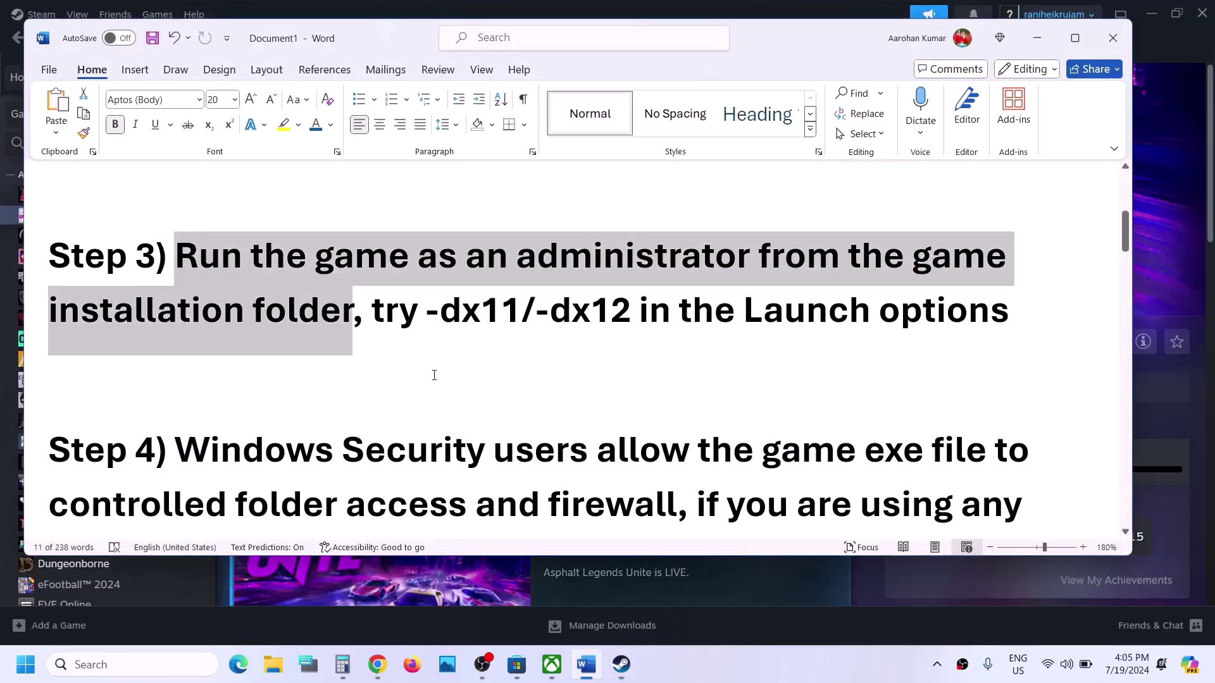
{"action": "scroll", "coordinate": [434, 375], "scroll_direction": "down", "scroll_amount": 5}
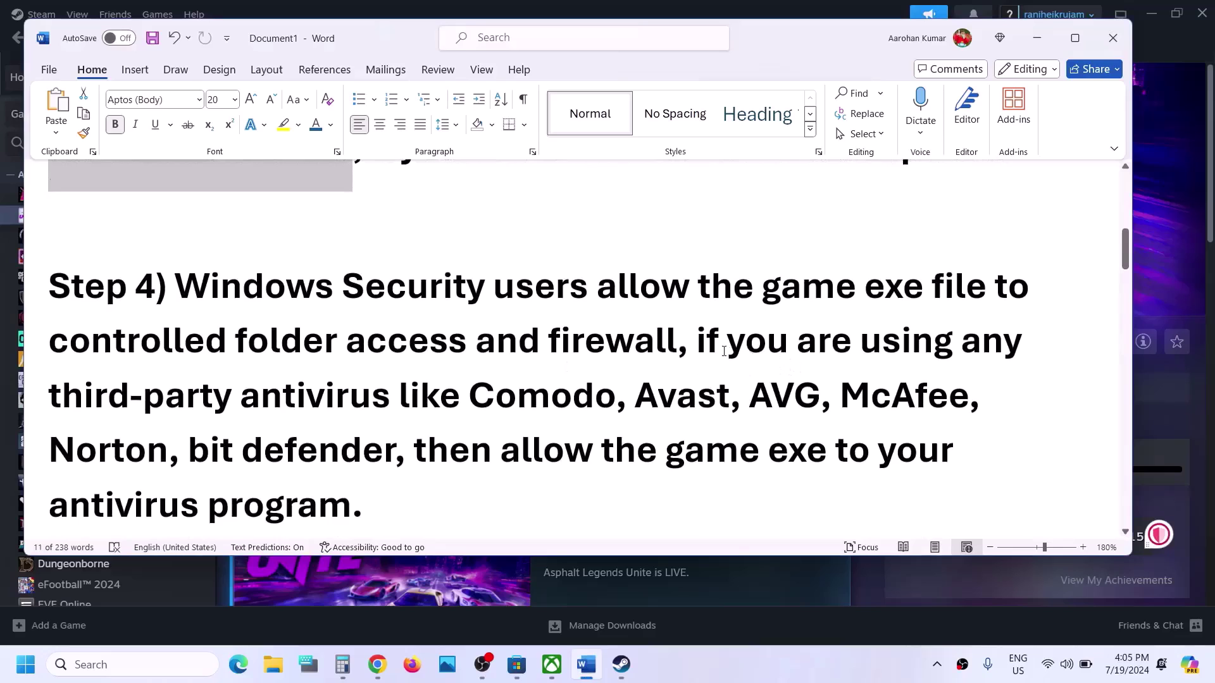
{"action": "left_click_drag", "start_coordinate": [696, 341], "coordinate": [379, 504]}
{"action": "left_click", "coordinate": [379, 508]}
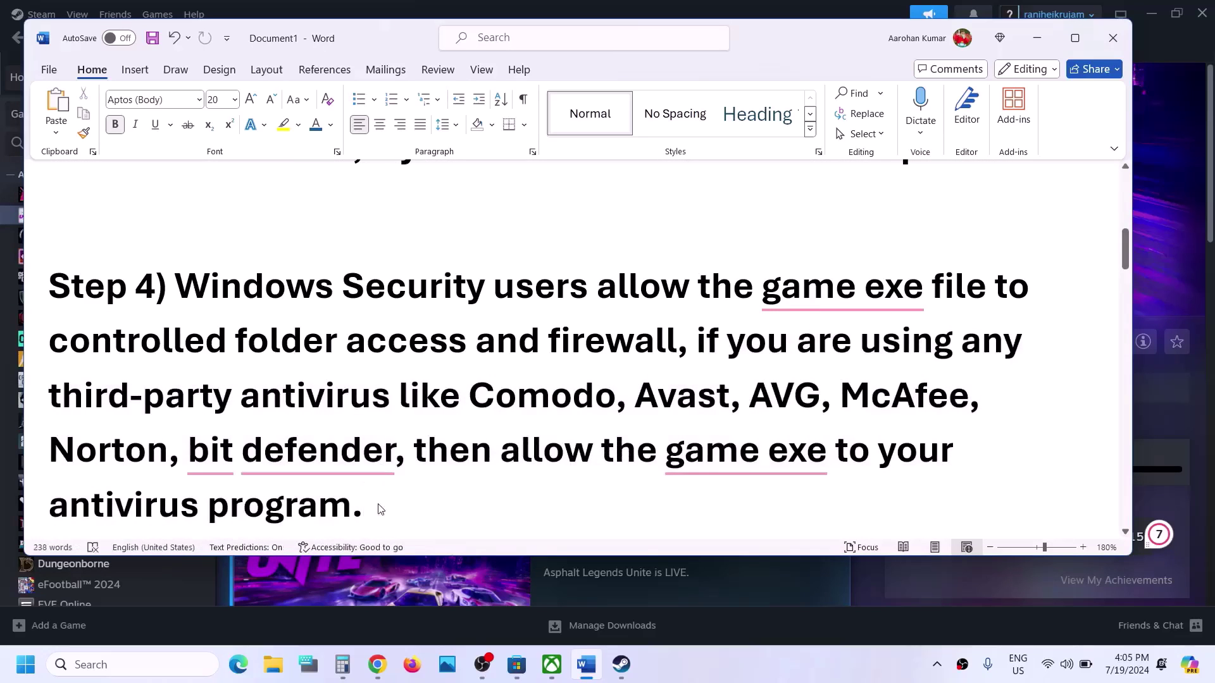
{"action": "scroll", "coordinate": [380, 508], "scroll_direction": "down", "scroll_amount": 2}
{"action": "left_click_drag", "start_coordinate": [652, 338], "coordinate": [283, 391]}
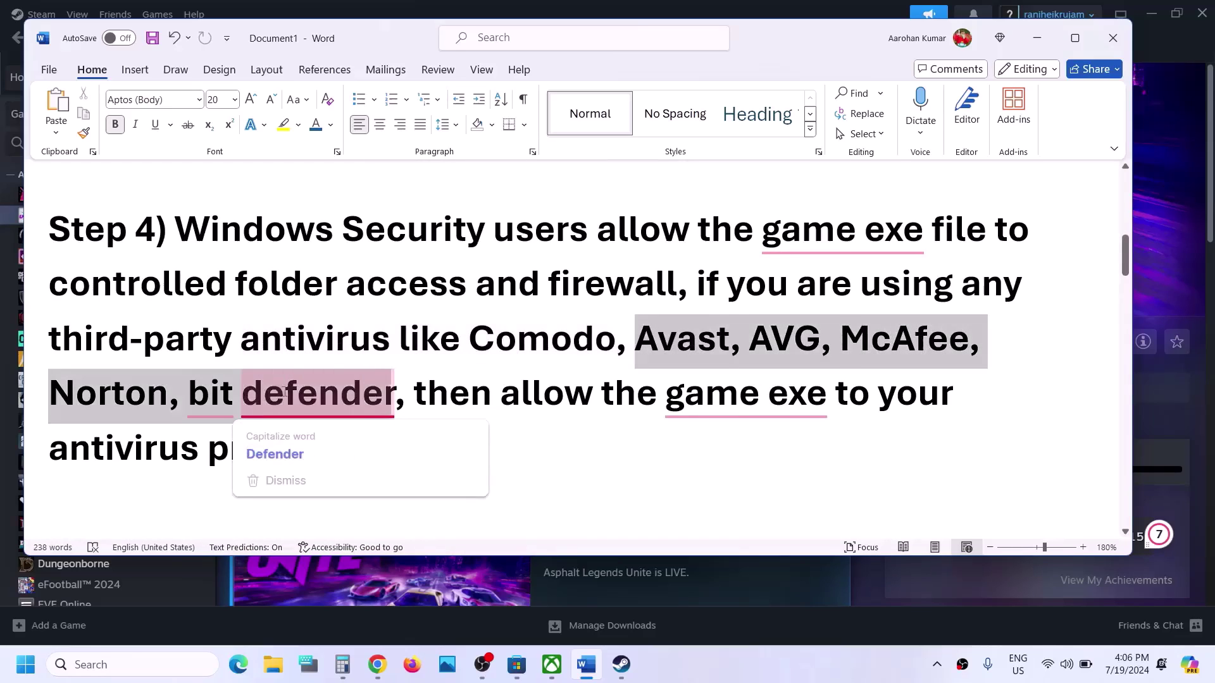
{"action": "left_click", "coordinate": [378, 384]}
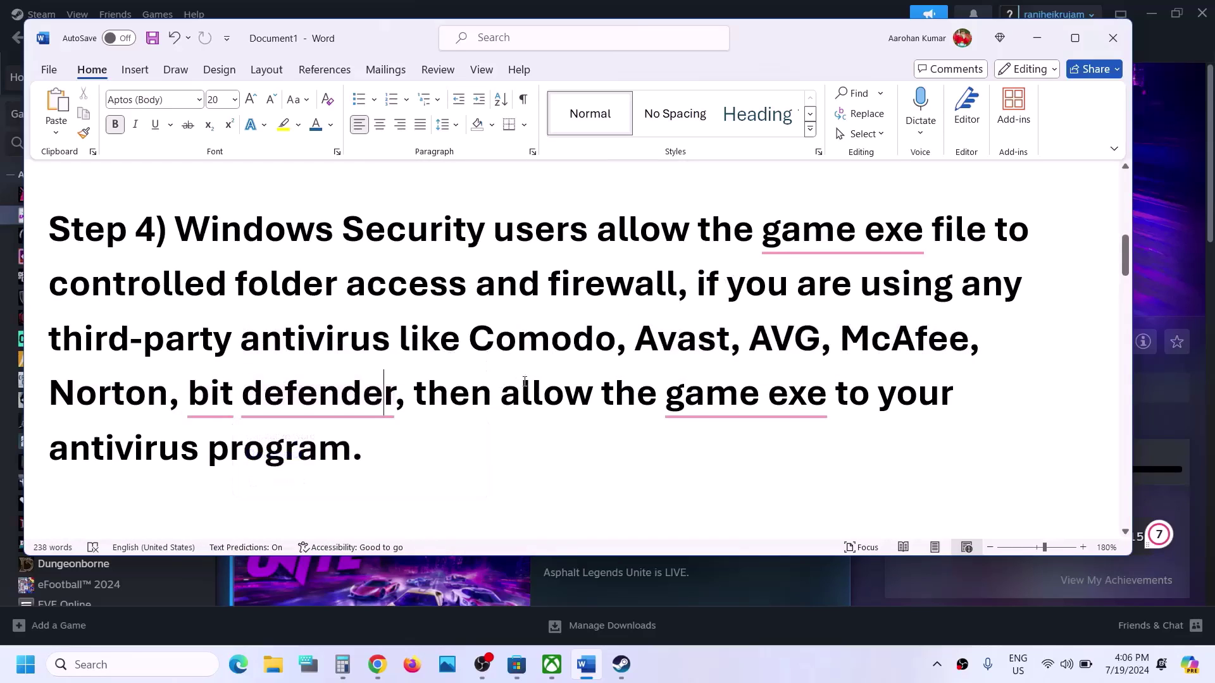
{"action": "left_click_drag", "start_coordinate": [516, 391], "coordinate": [546, 462]}
Open the Controlled folder access allowed-apps page through Settings, Windows Security and its ransomware protection options.
{"action": "left_click", "coordinate": [348, 342]}
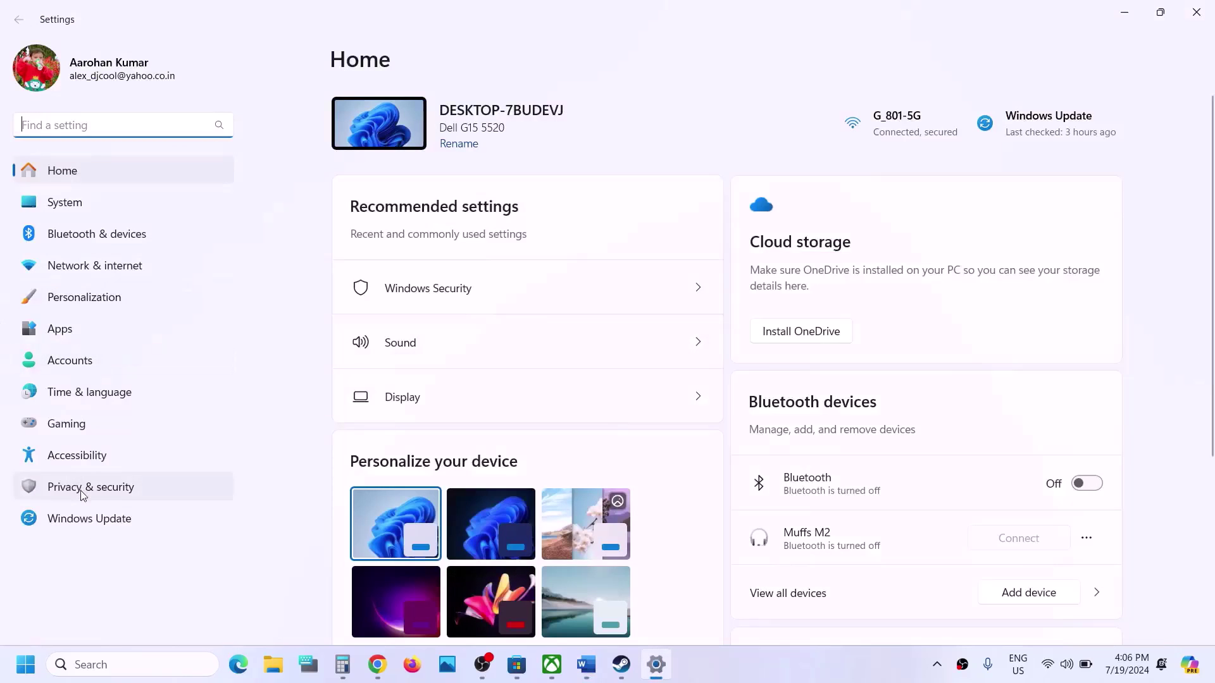
{"action": "left_click", "coordinate": [83, 495]}
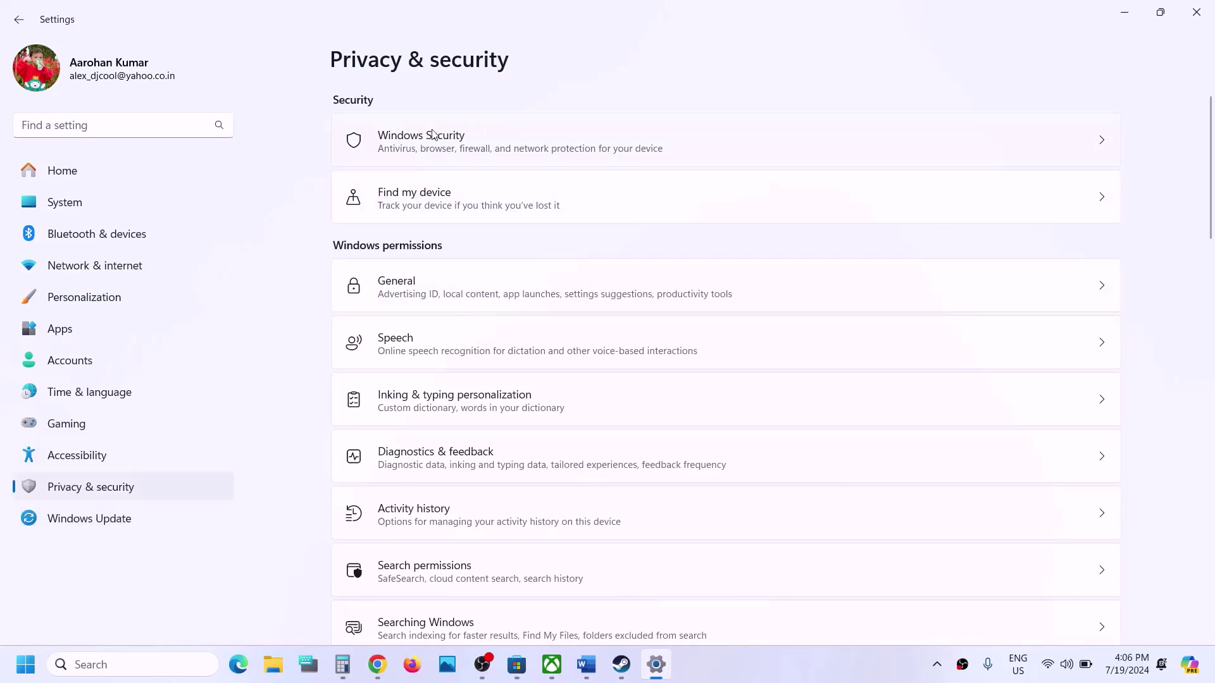
{"action": "left_click", "coordinate": [461, 145]}
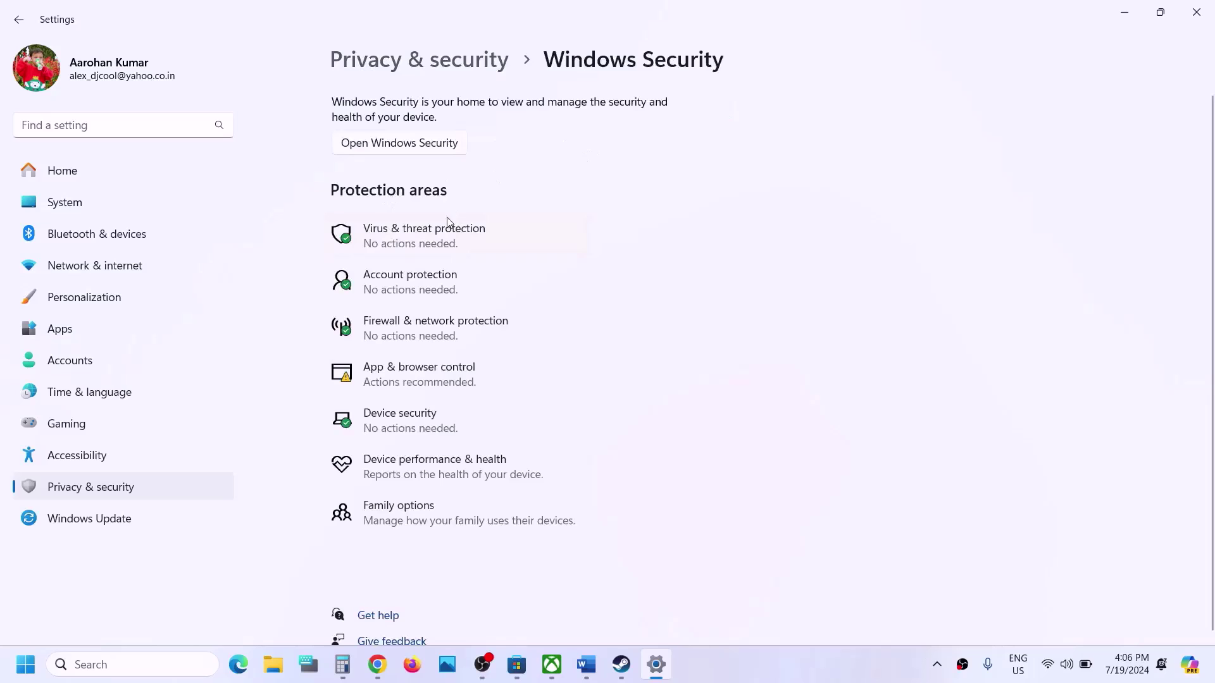
{"action": "left_click", "coordinate": [436, 244]}
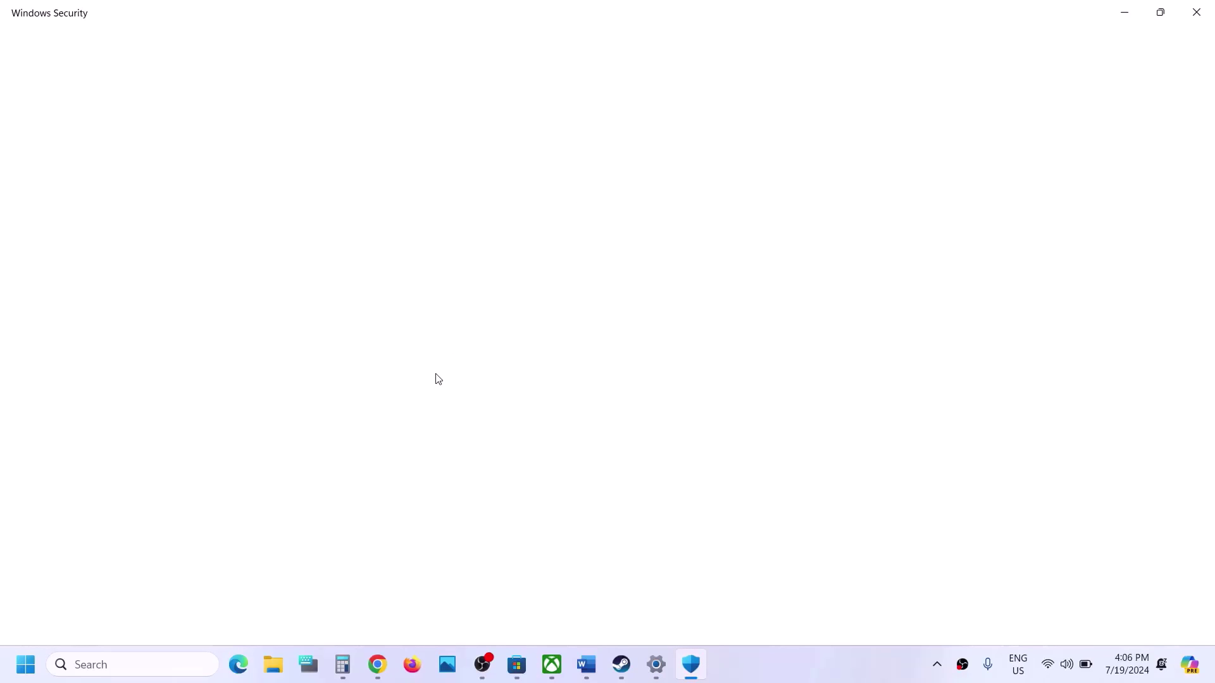
{"action": "scroll", "coordinate": [434, 380], "scroll_direction": "down", "scroll_amount": 5}
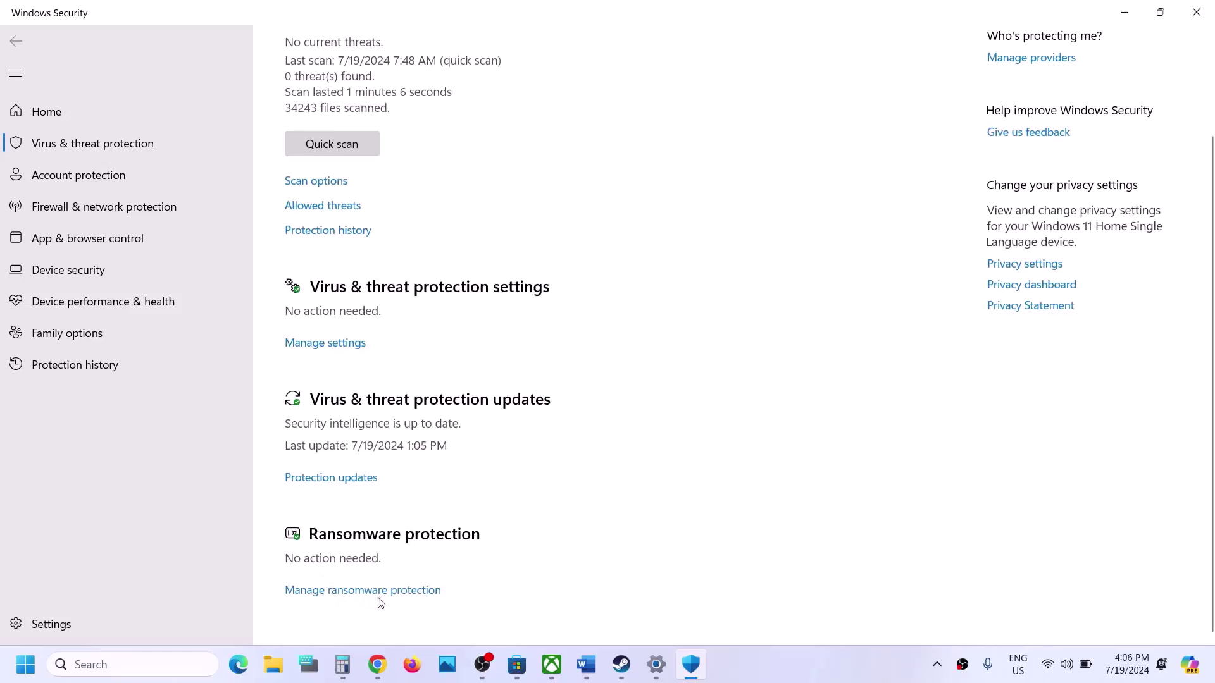
{"action": "left_click", "coordinate": [381, 590]}
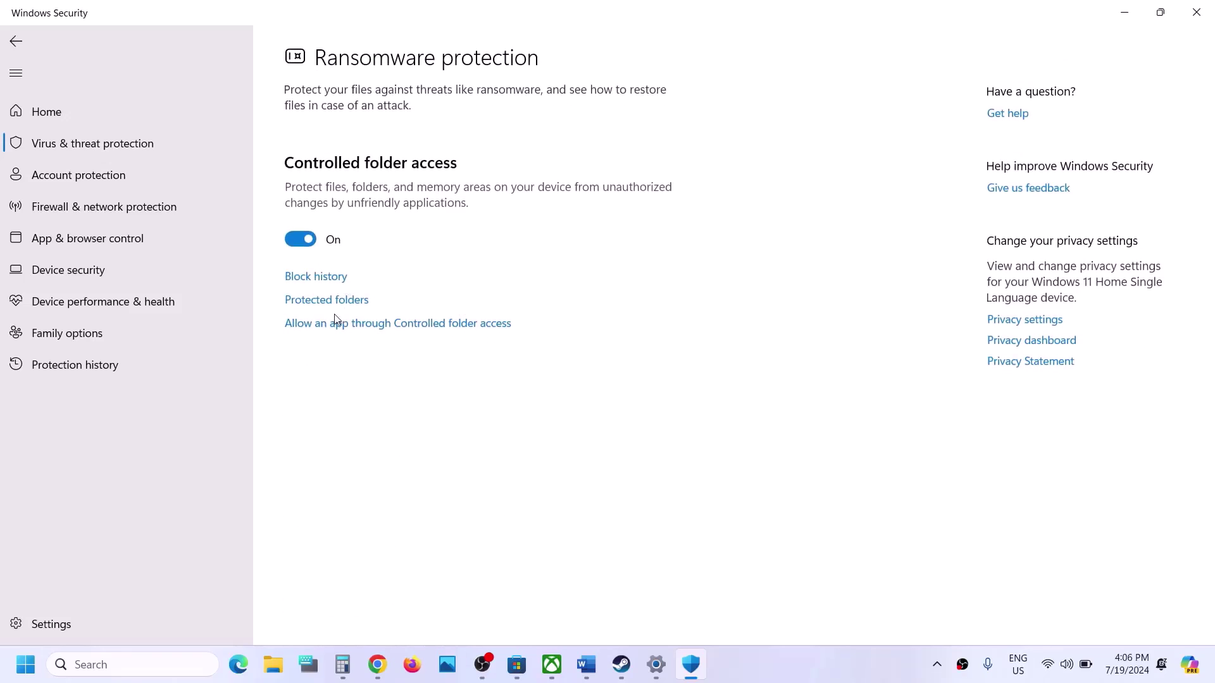
{"action": "left_click", "coordinate": [336, 324]}
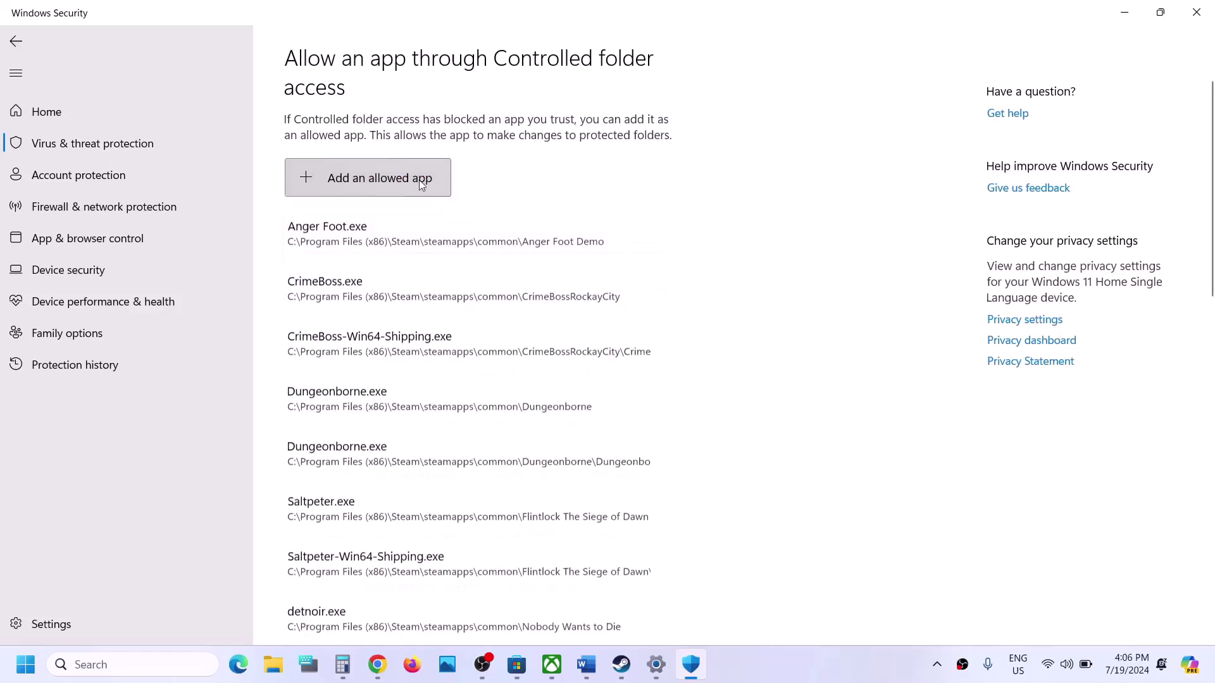
Start adding an allowed app and browse to the C:\Program Files (x86)\Steam\steamapps\common folder.
{"action": "left_click", "coordinate": [409, 181]}
{"action": "left_click", "coordinate": [371, 246]}
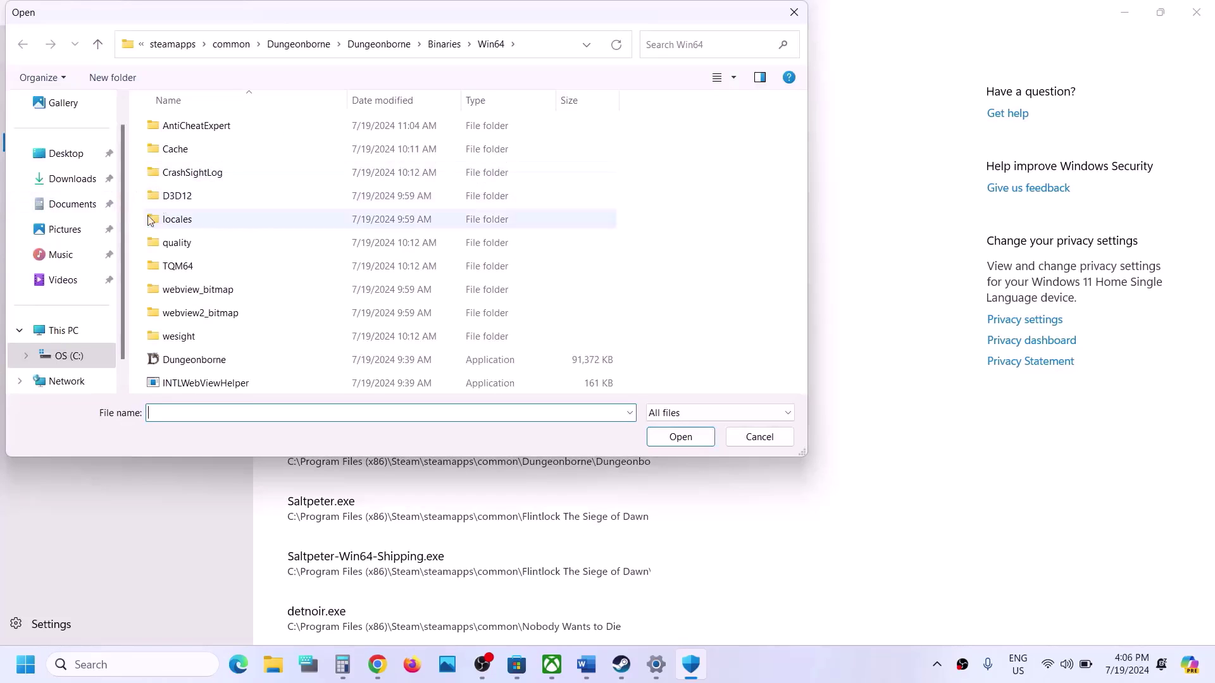
{"action": "left_click", "coordinate": [85, 329]}
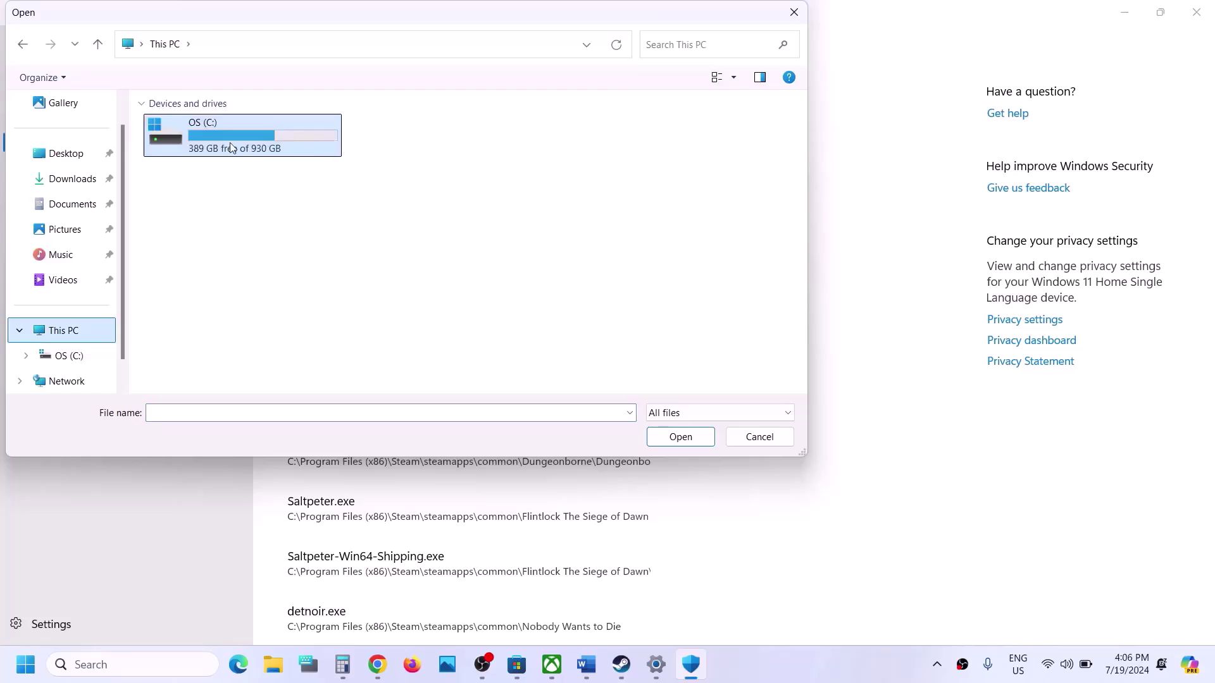
{"action": "double_click", "coordinate": [231, 148]}
{"action": "double_click", "coordinate": [216, 243]}
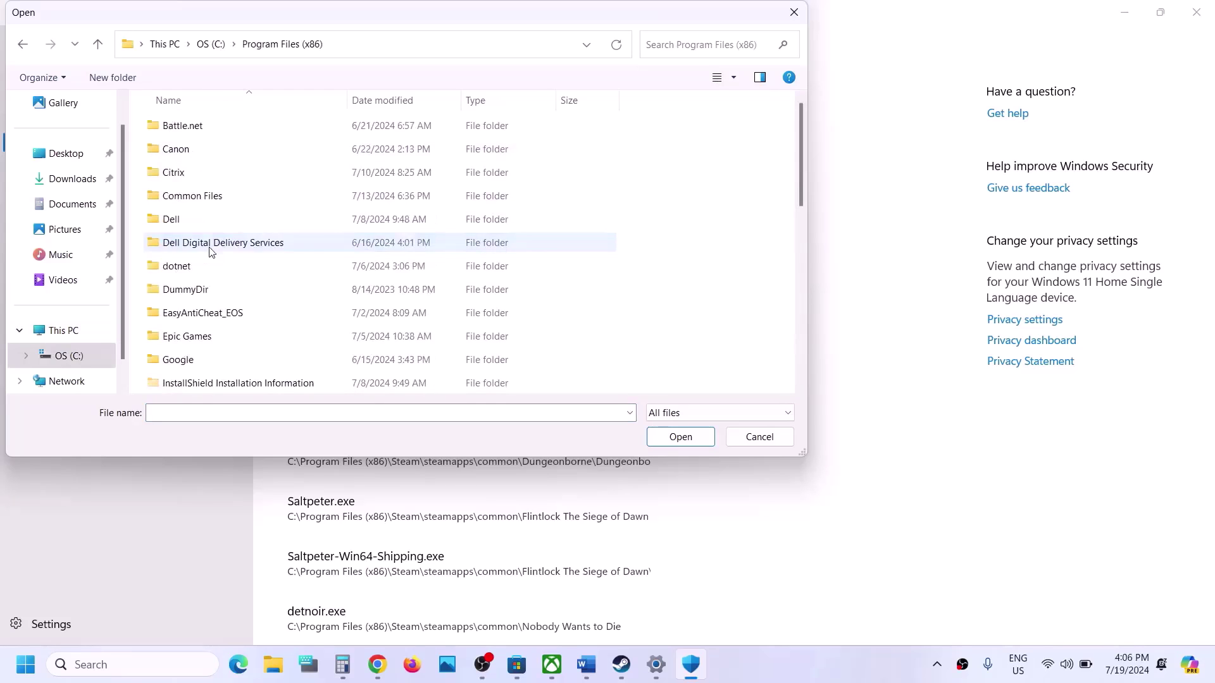
{"action": "scroll", "coordinate": [212, 247], "scroll_direction": "down", "scroll_amount": 5}
{"action": "double_click", "coordinate": [185, 174]}
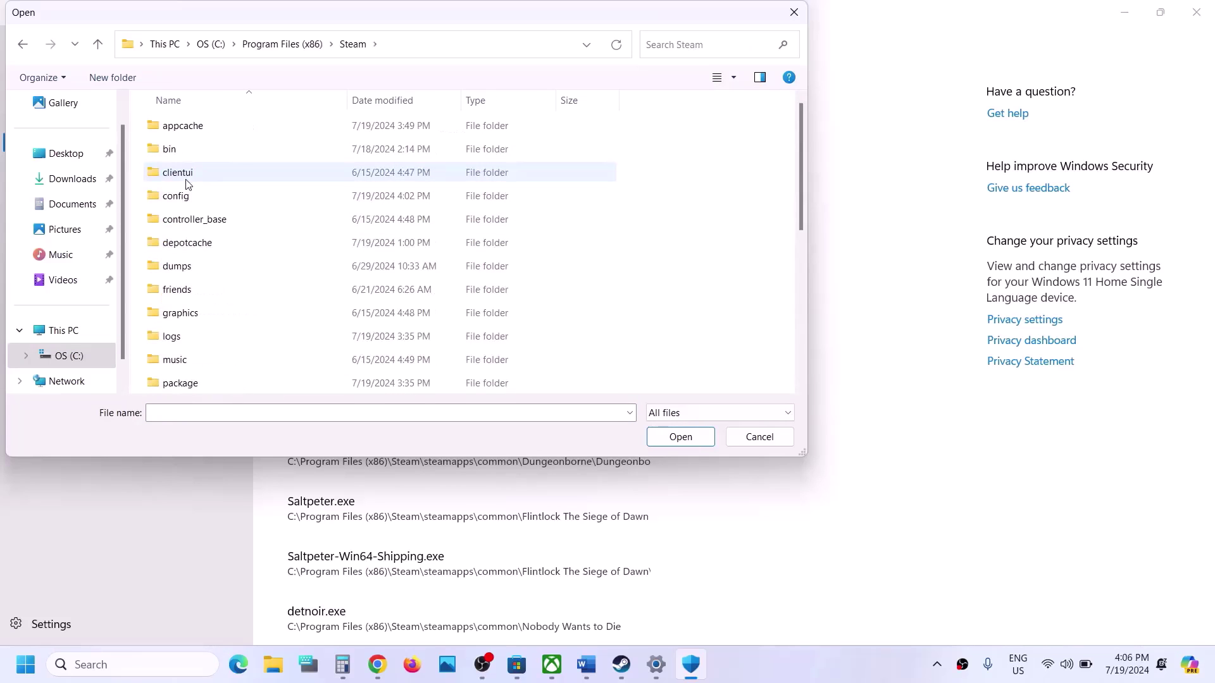
{"action": "scroll", "coordinate": [186, 183], "scroll_direction": "down", "scroll_amount": 4}
{"action": "double_click", "coordinate": [193, 219]}
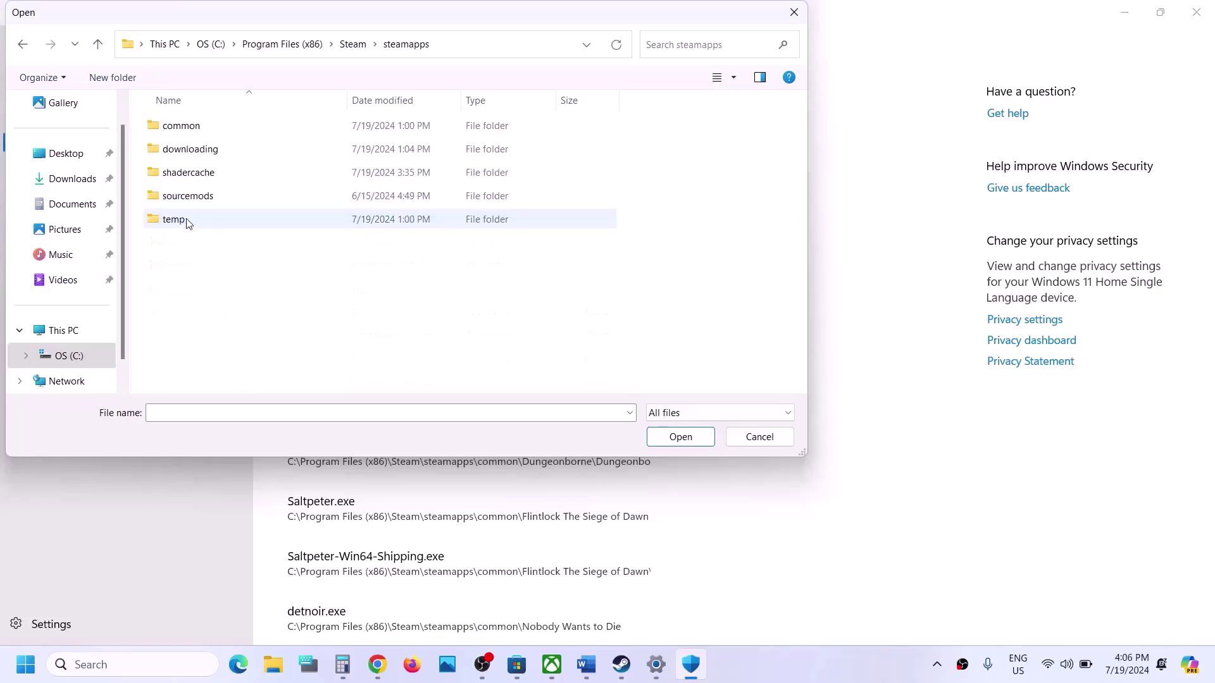
{"action": "left_click", "coordinate": [188, 125]}
{"action": "double_click", "coordinate": [188, 126]}
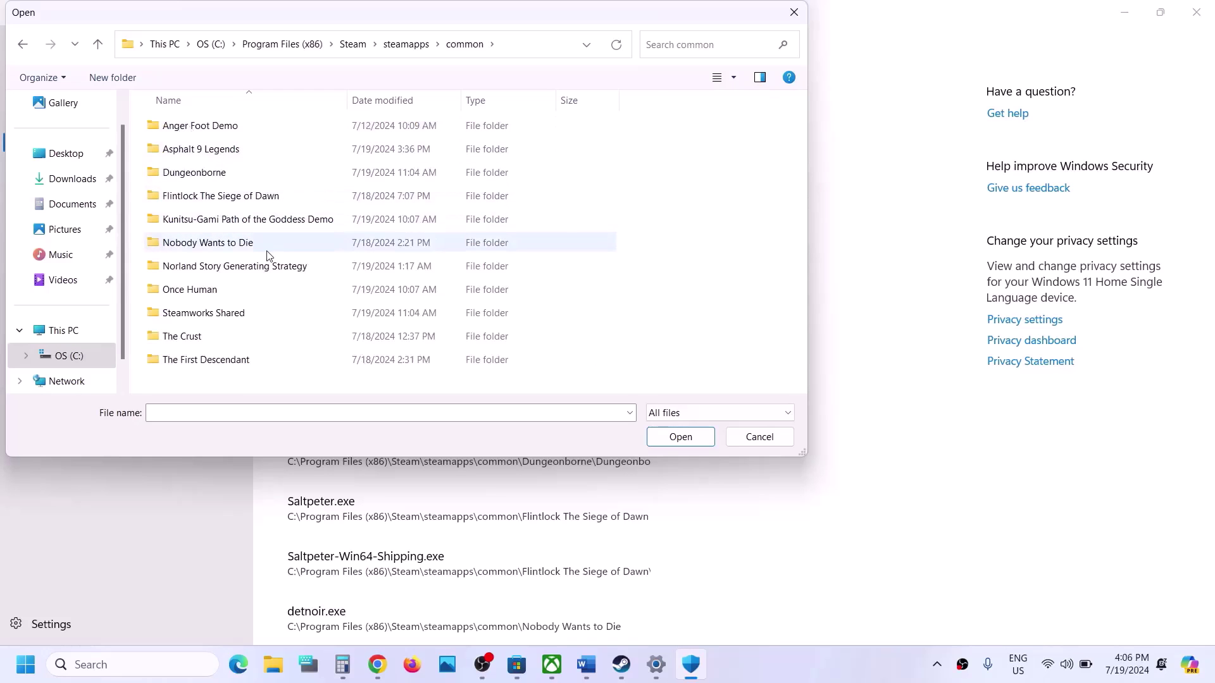
Allow Asphalt9_Steam_x64_rtl from the Asphalt 9 Legends folder through Controlled folder access.
{"action": "left_click", "coordinate": [219, 152]}
{"action": "double_click", "coordinate": [219, 152]}
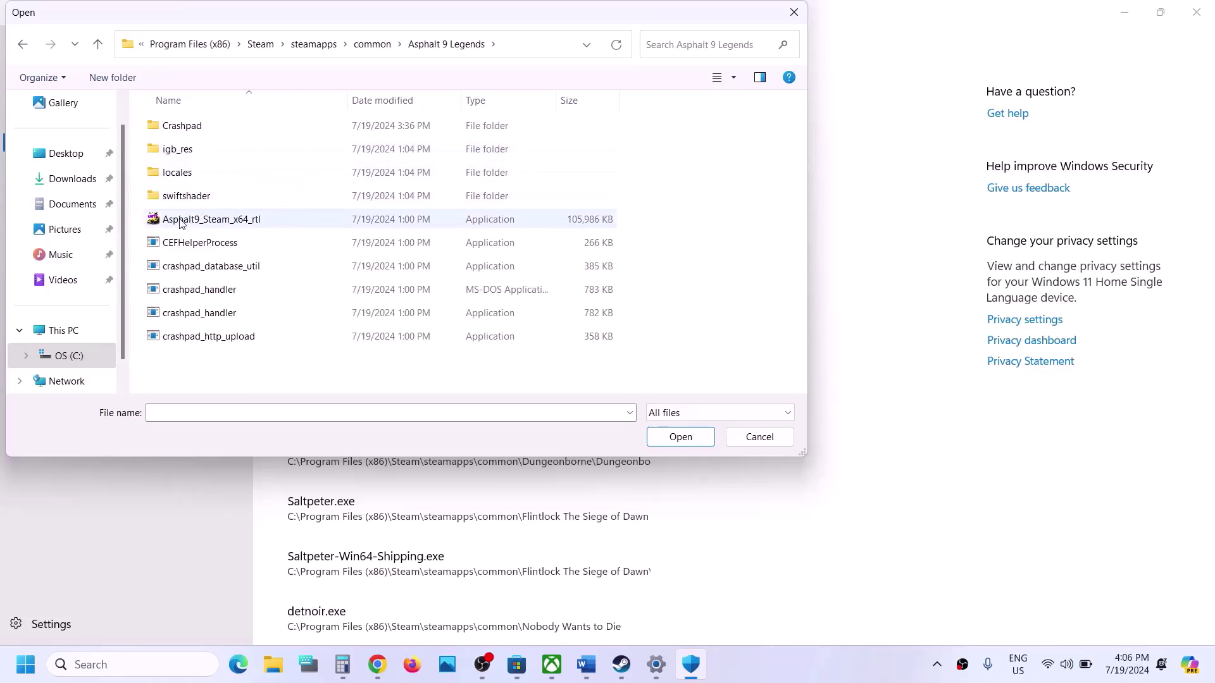
{"action": "left_click", "coordinate": [202, 219]}
{"action": "left_click", "coordinate": [693, 447]}
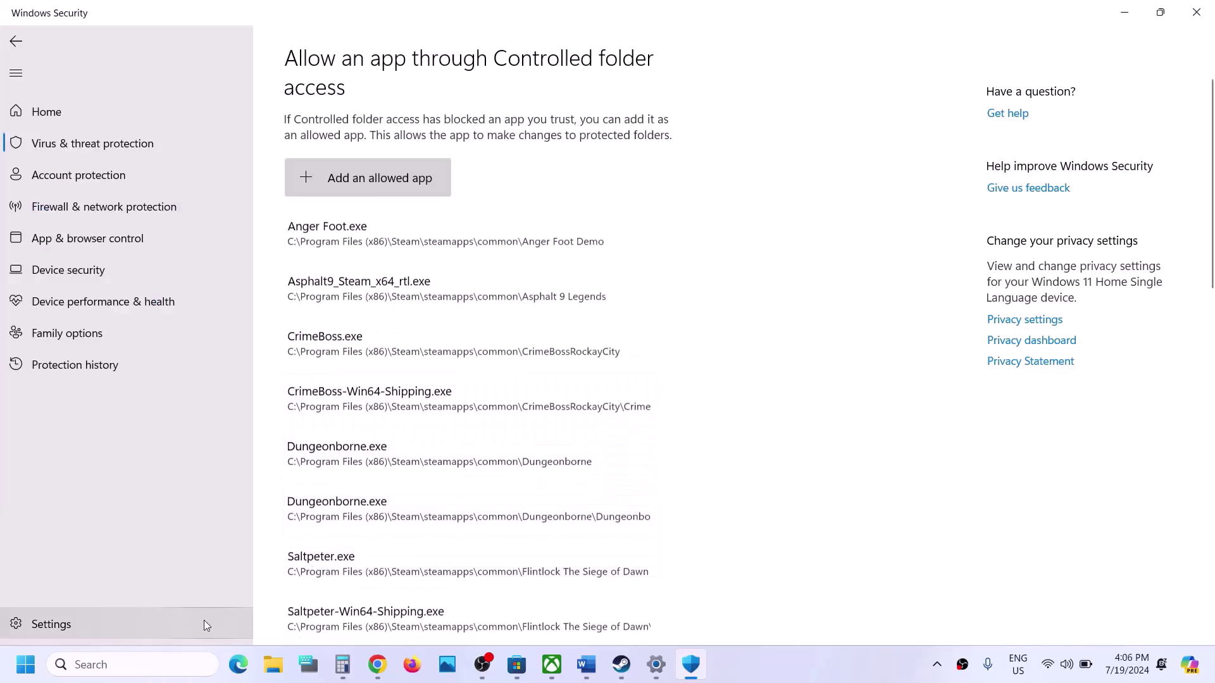
Open the Windows Defender Firewall allowed-apps list from Control Panel and enable changes to its settings.
{"action": "left_click", "coordinate": [124, 665]}
{"action": "type", "text": "ontrol"}
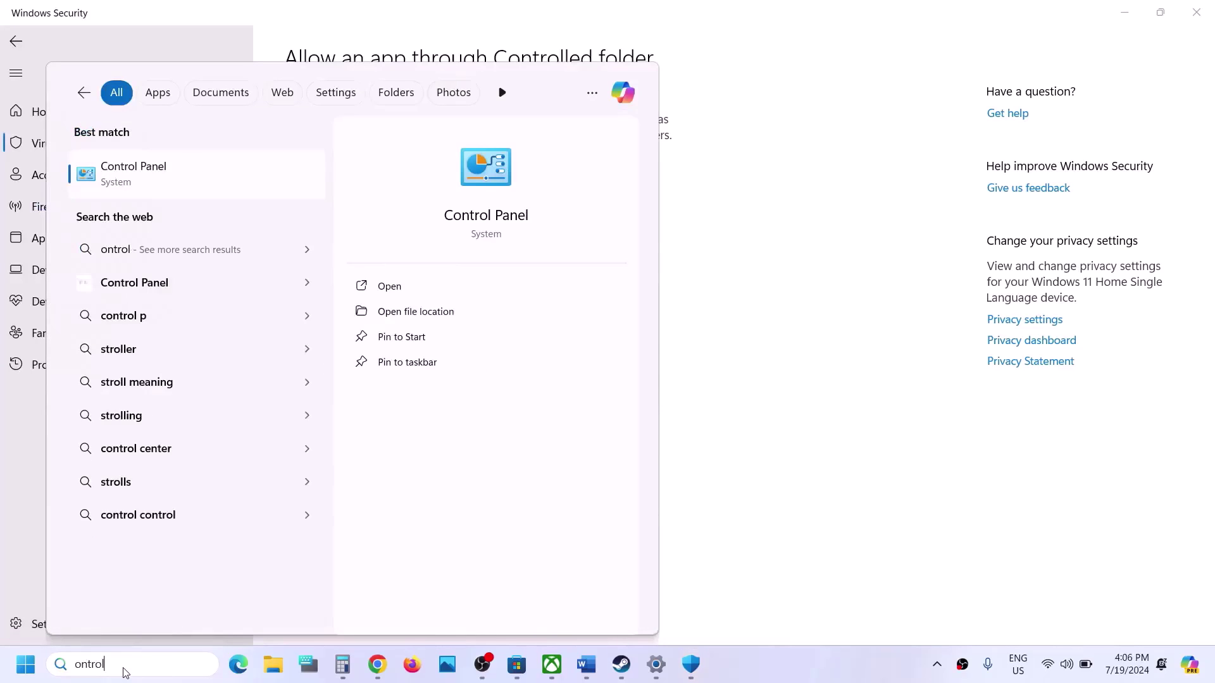
{"action": "key", "text": "Return"}
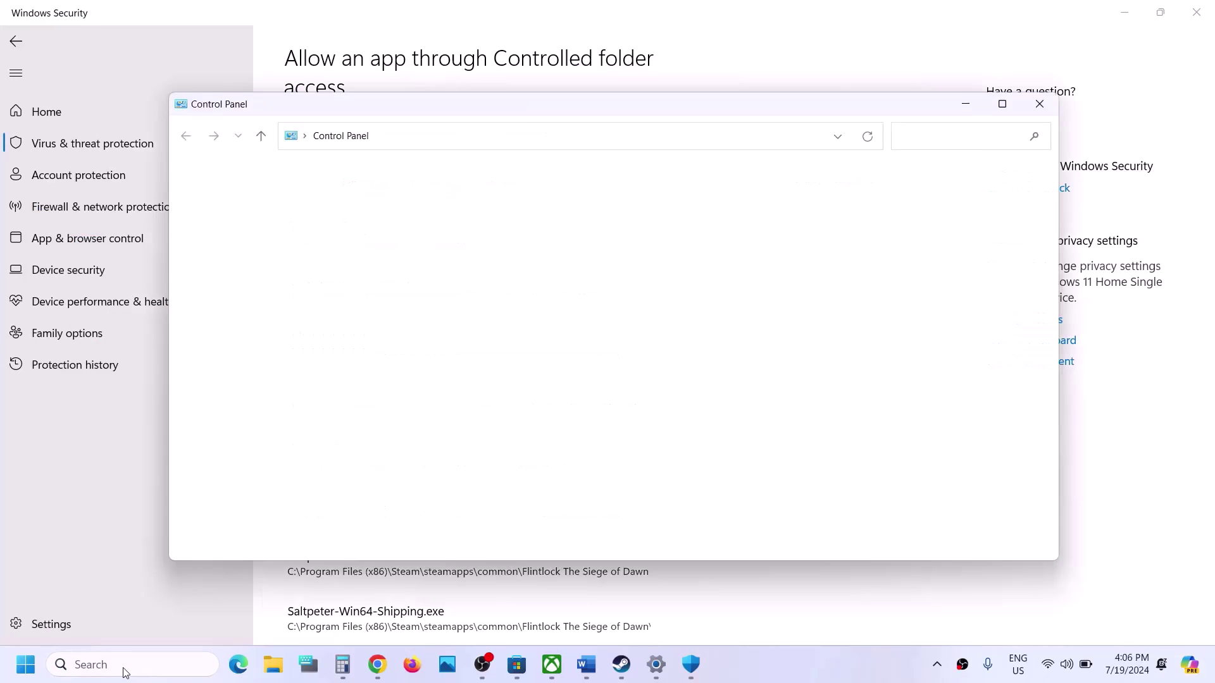
{"action": "left_click", "coordinate": [465, 231]}
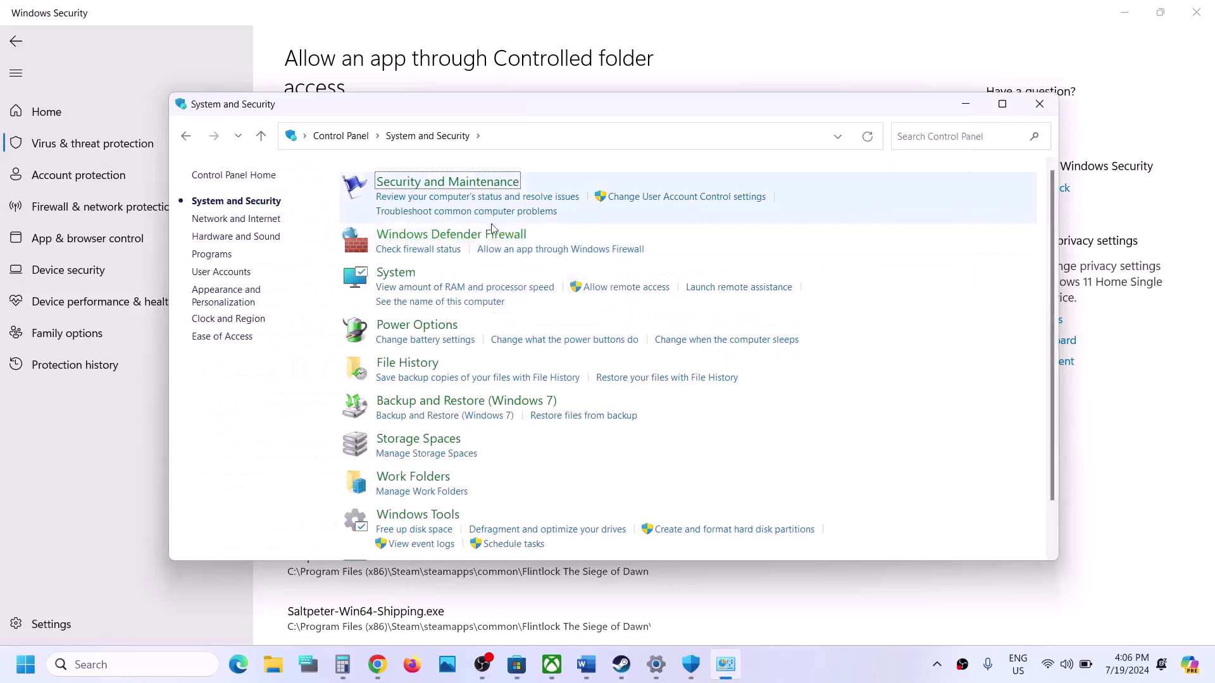
{"action": "left_click", "coordinate": [467, 235]}
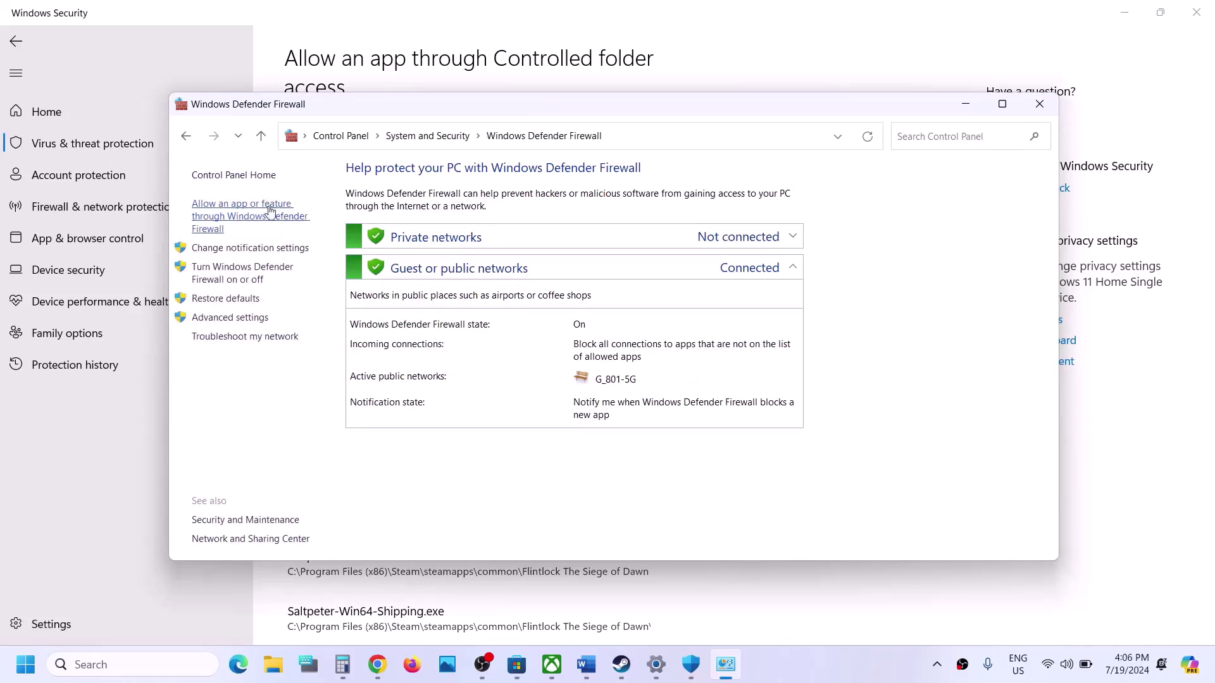
{"action": "left_click", "coordinate": [250, 218]}
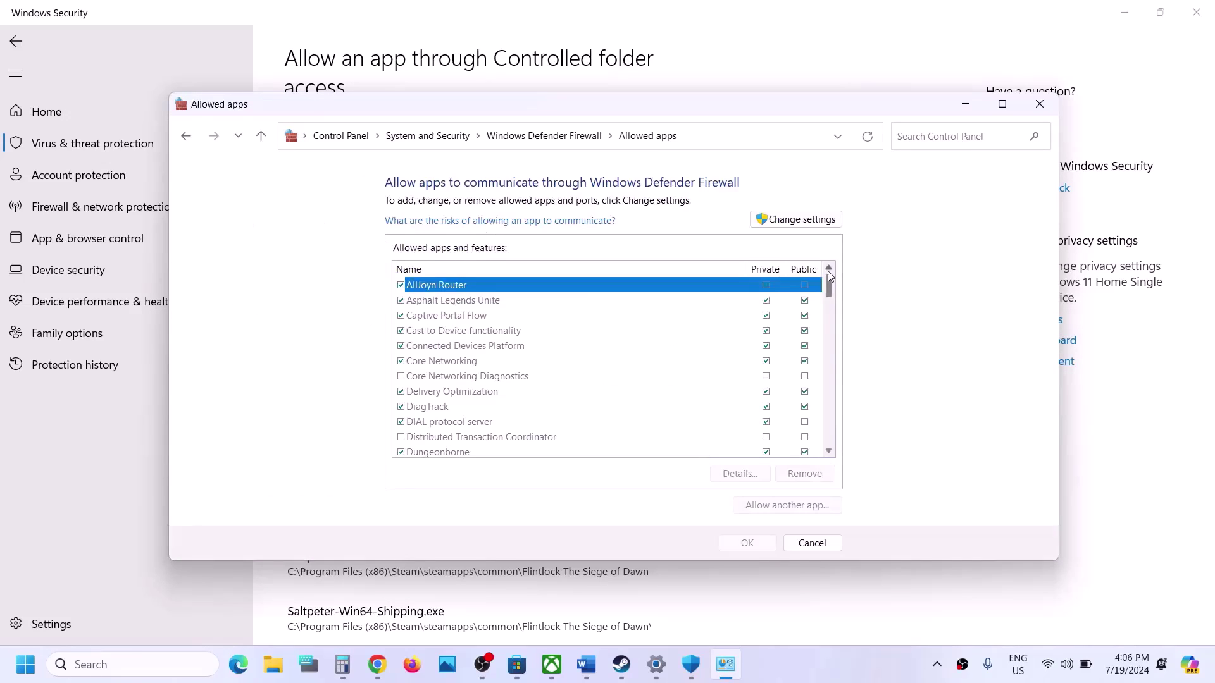
{"action": "left_click", "coordinate": [796, 219]}
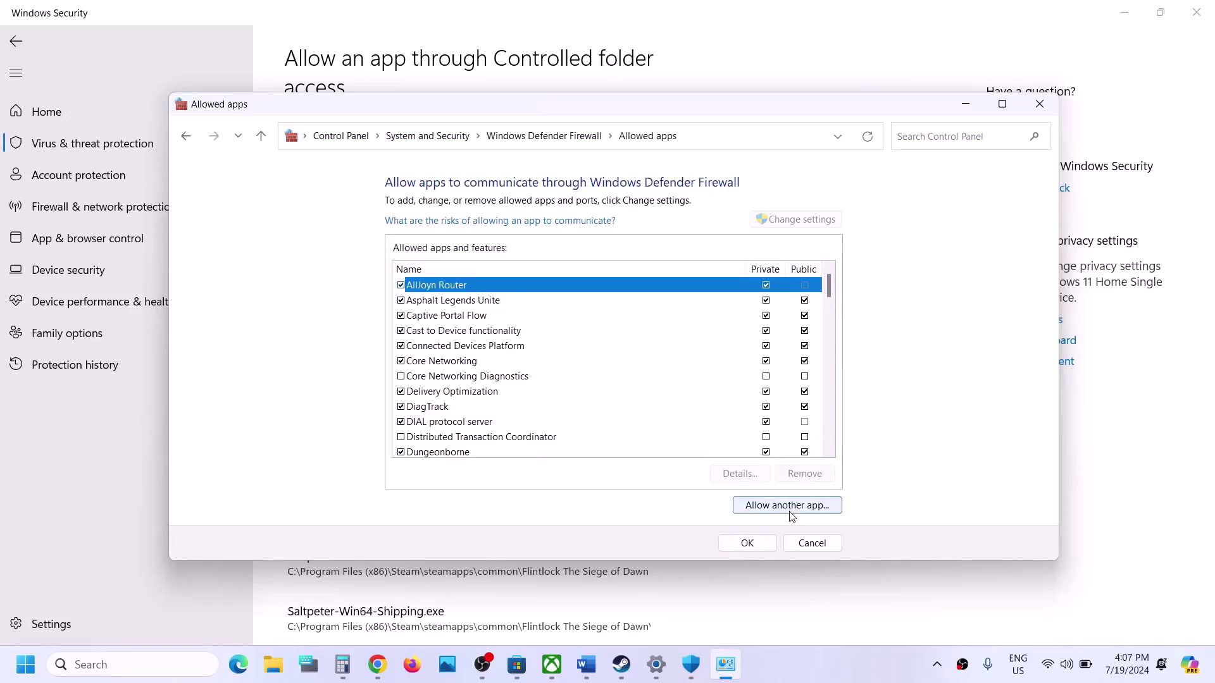
Try to add Asphalt9_Steam_x64_rtl from the Asphalt 9 Legends Steam folder to the firewall's allowed apps, and close the dialog.
{"action": "left_click", "coordinate": [789, 510]}
{"action": "left_click", "coordinate": [717, 413]}
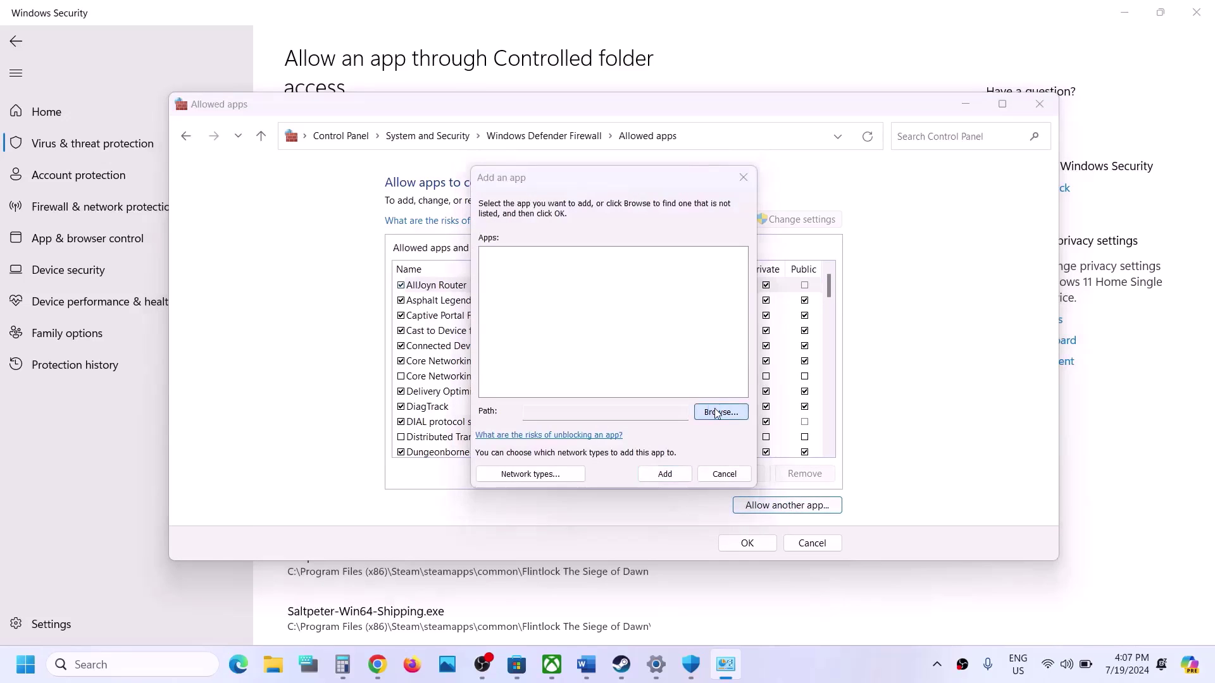
{"action": "left_click", "coordinate": [662, 240]}
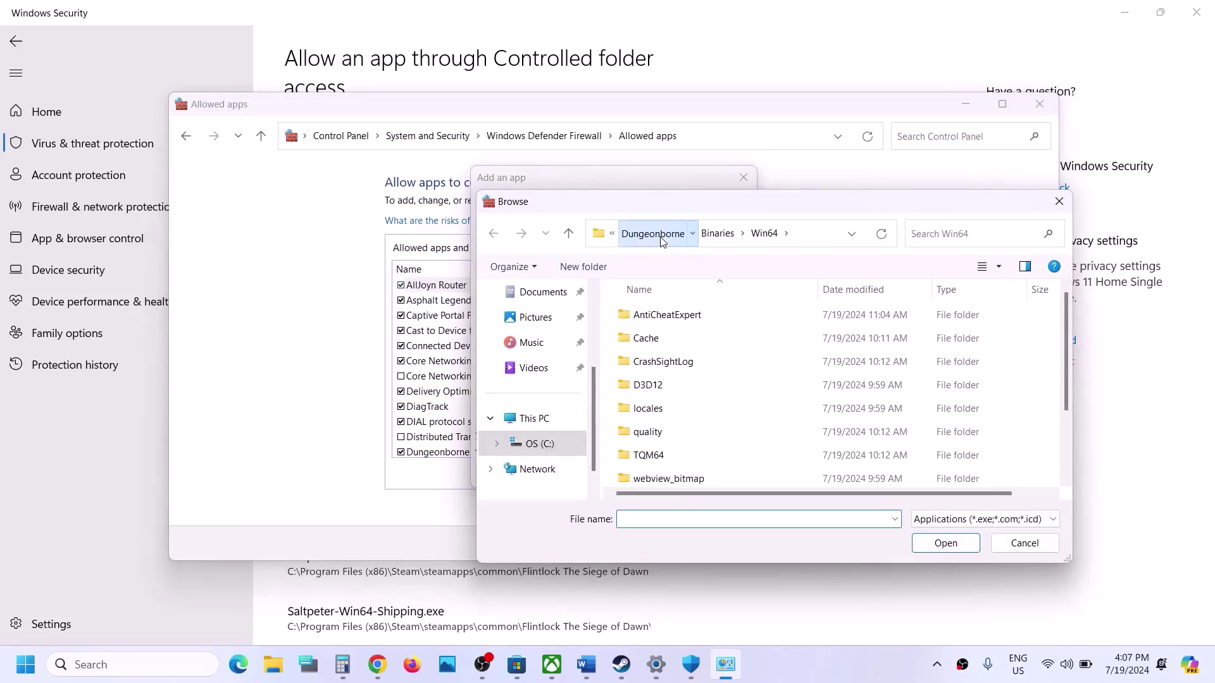
{"action": "left_click", "coordinate": [666, 243]}
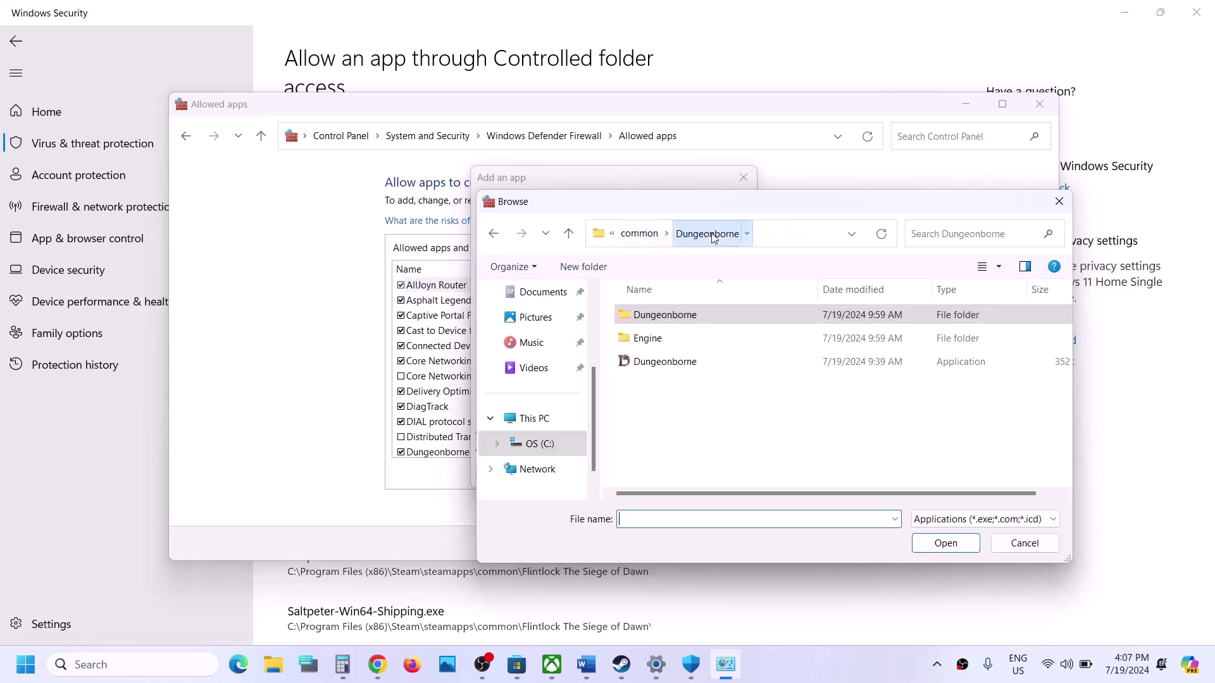
{"action": "left_click", "coordinate": [656, 237]}
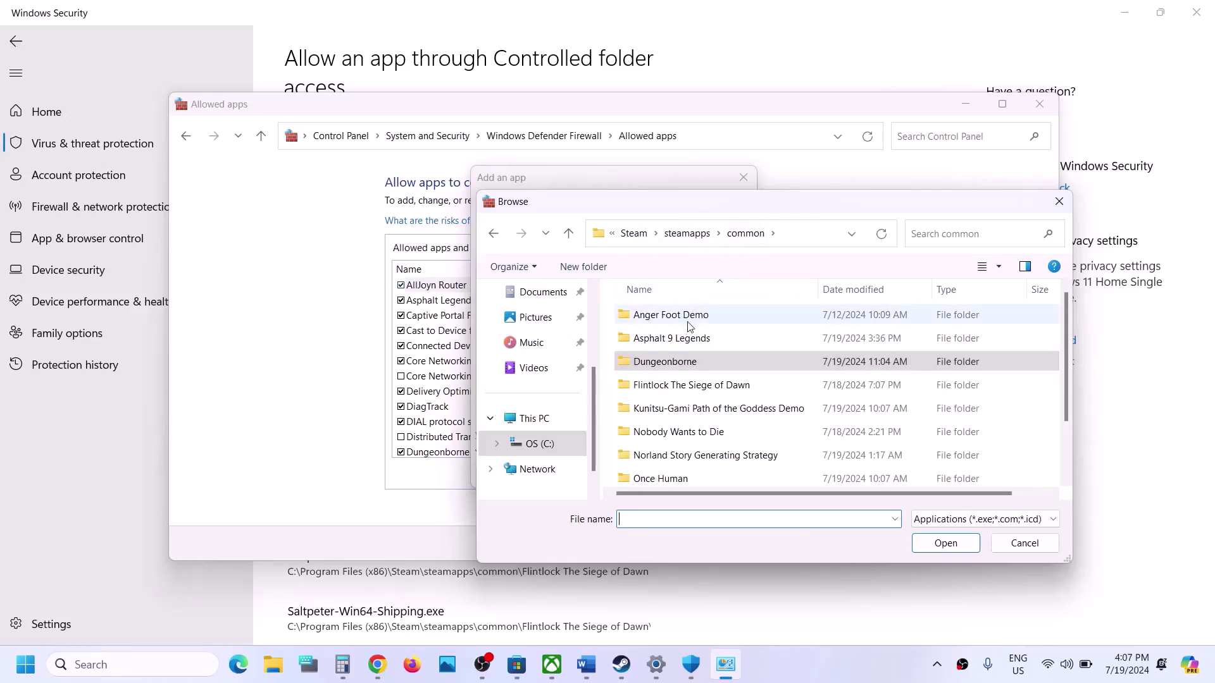
{"action": "double_click", "coordinate": [672, 338]}
{"action": "left_click", "coordinate": [665, 411]}
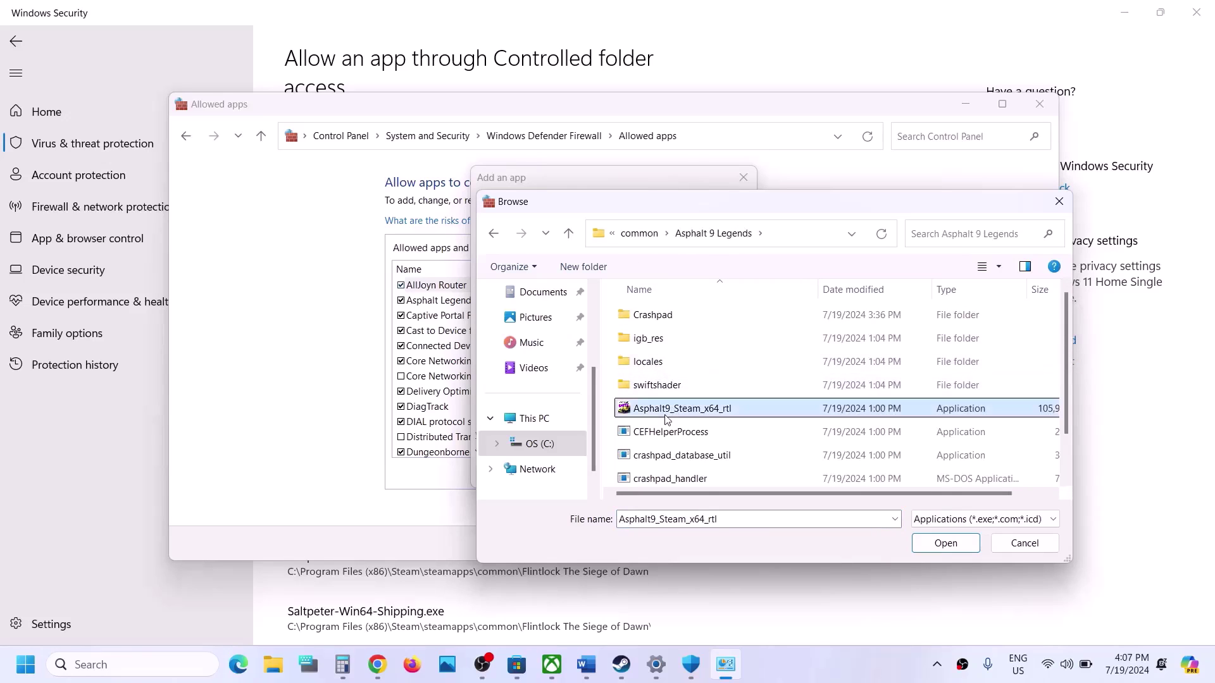
{"action": "left_click", "coordinate": [944, 543]}
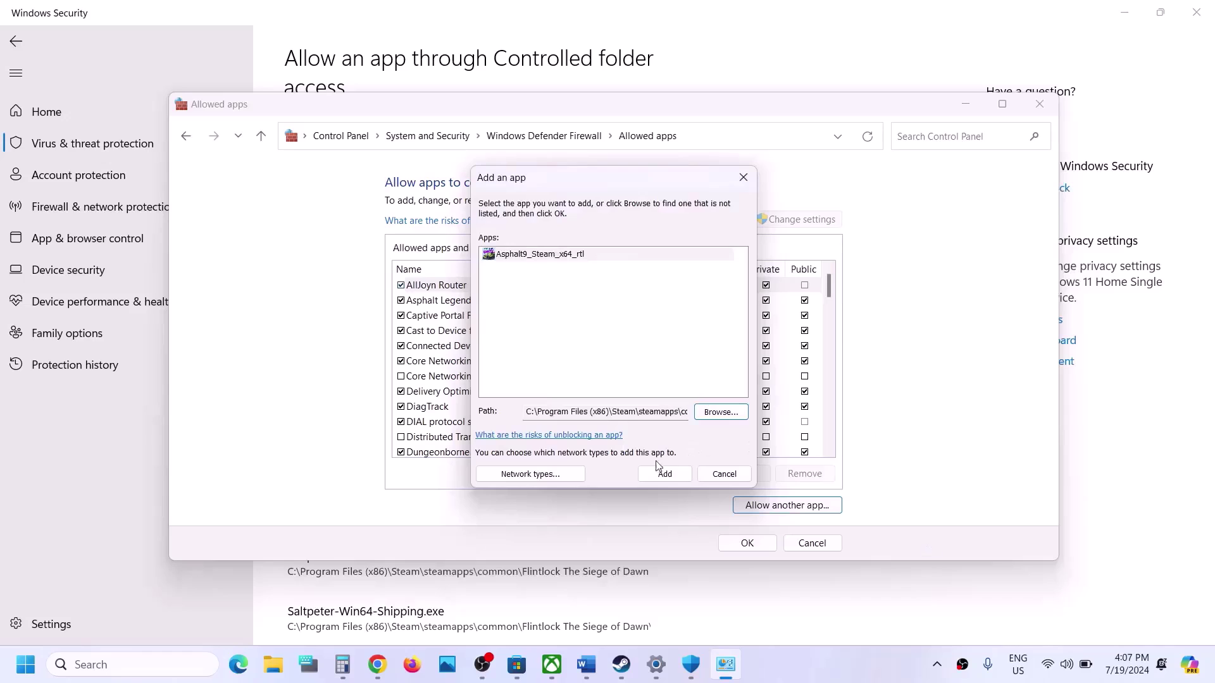
{"action": "left_click", "coordinate": [658, 468]}
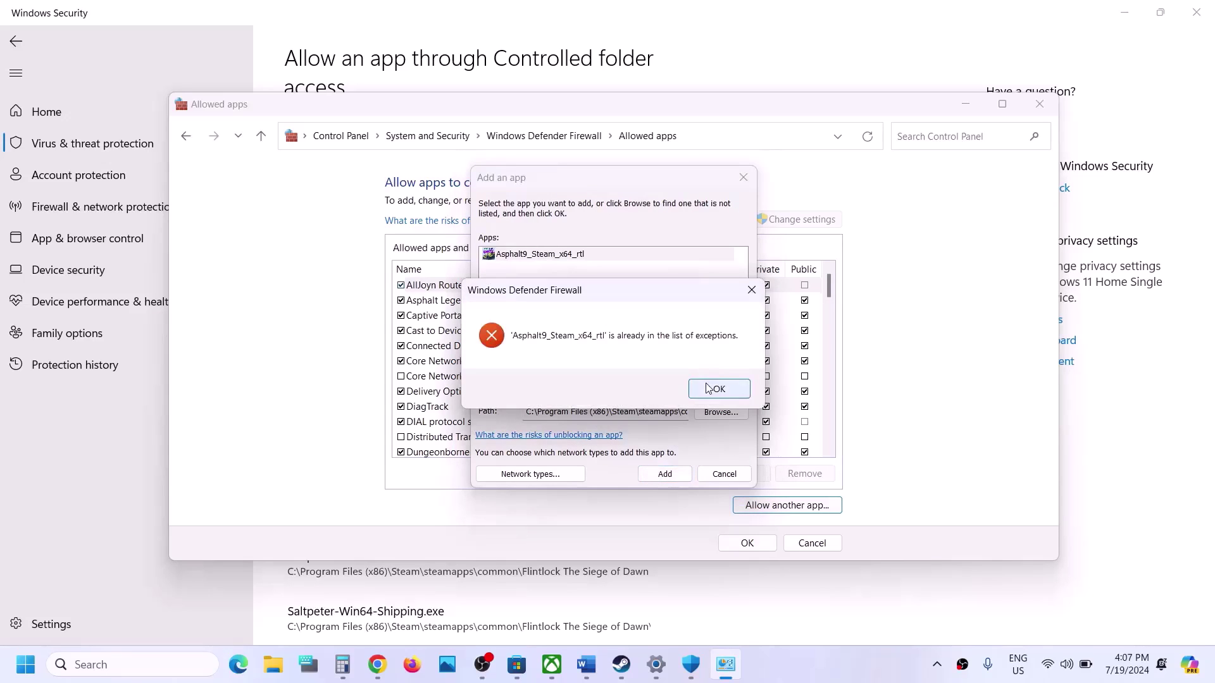
{"action": "left_click", "coordinate": [708, 387]}
{"action": "left_click", "coordinate": [743, 179]}
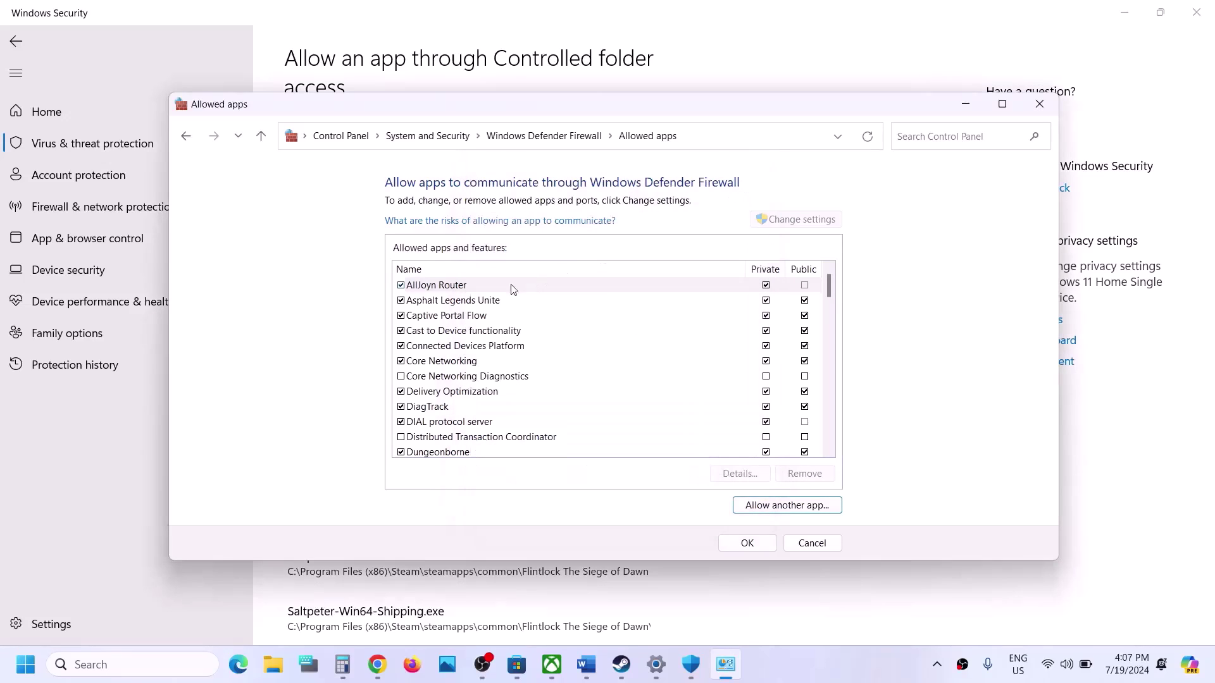
Select Asphalt Legends Unite in the firewall's allowed apps, confirm the list, and close Control Panel, Windows Security and Settings.
{"action": "left_click", "coordinate": [473, 303]}
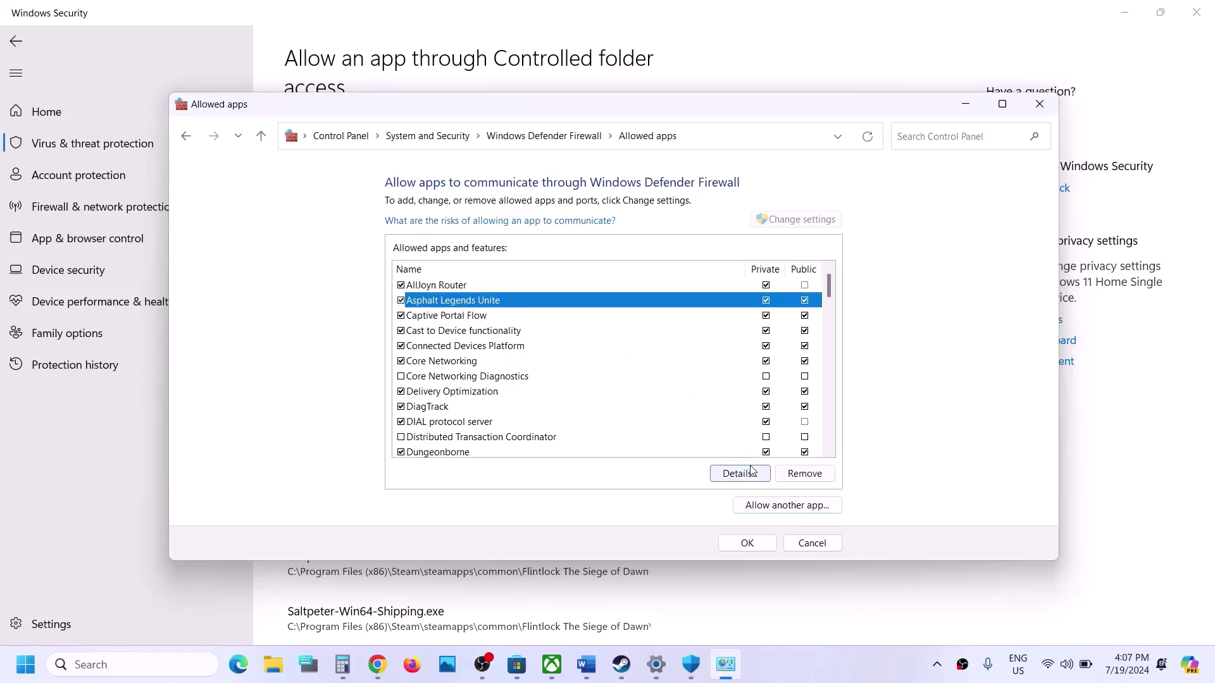
{"action": "left_click", "coordinate": [746, 543]}
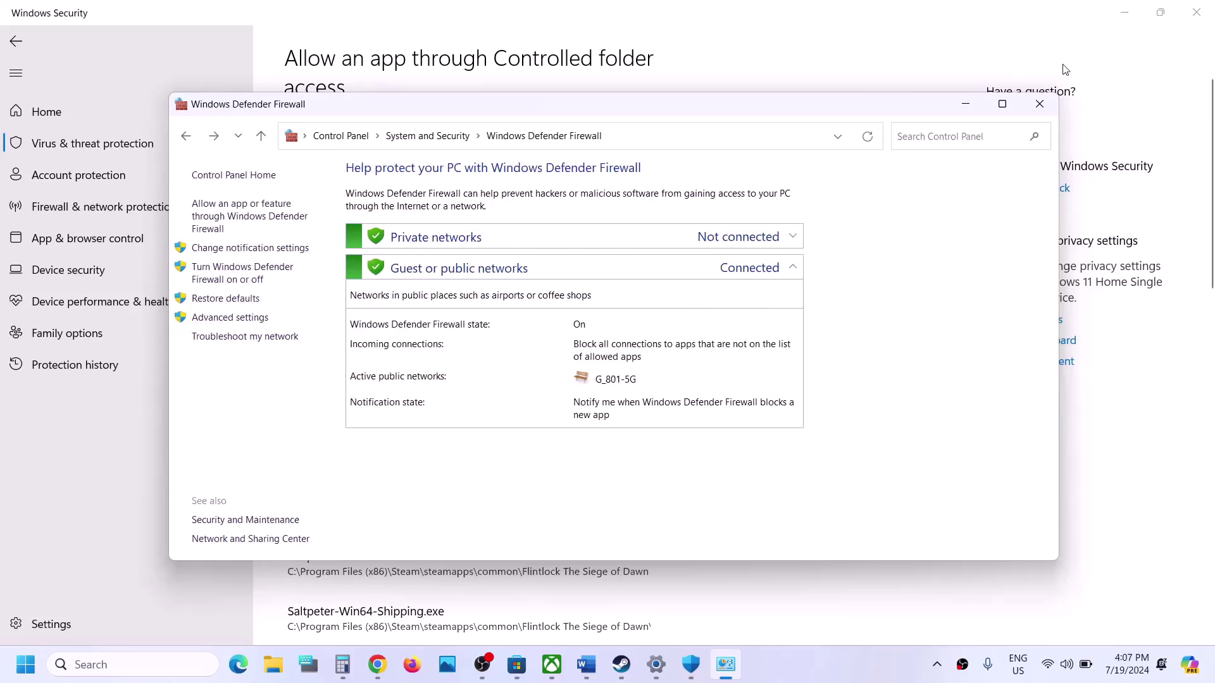
{"action": "left_click", "coordinate": [1039, 103]}
{"action": "left_click", "coordinate": [1202, 15]}
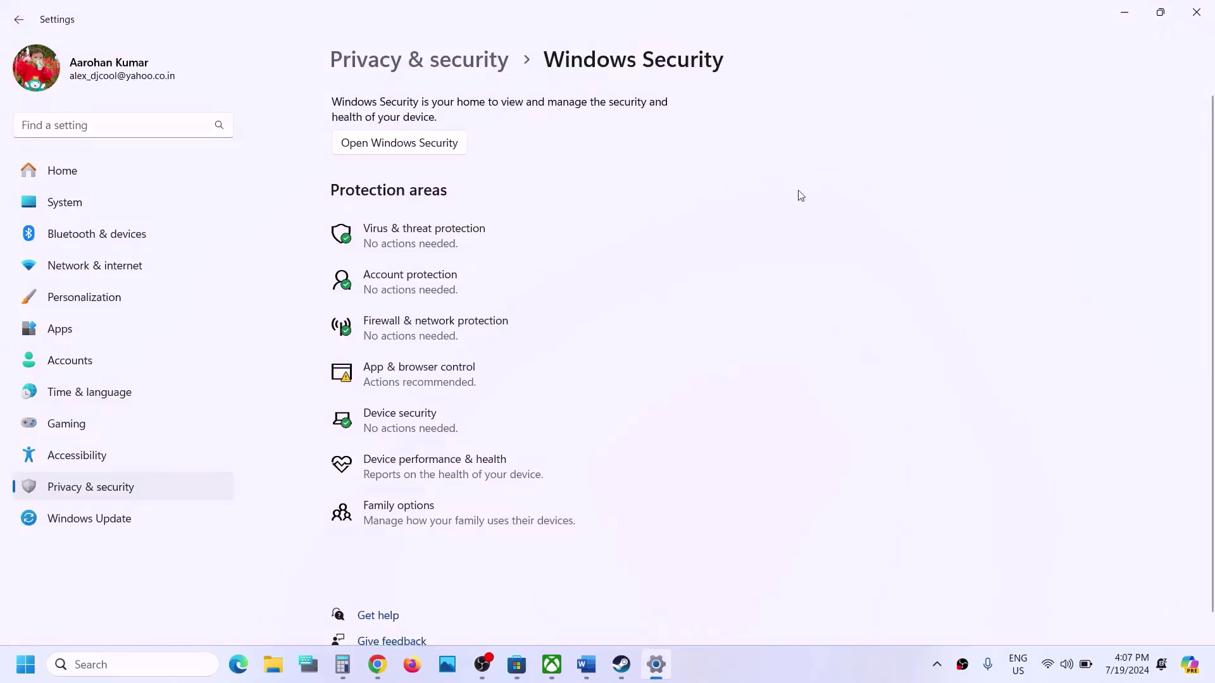
{"action": "left_click", "coordinate": [1198, 14]}
Back in the Word notes, highlight the Step 5 text on clean graphics driver installation and part of the NVIDIA download link.
{"action": "scroll", "coordinate": [455, 422], "scroll_direction": "down", "scroll_amount": 5}
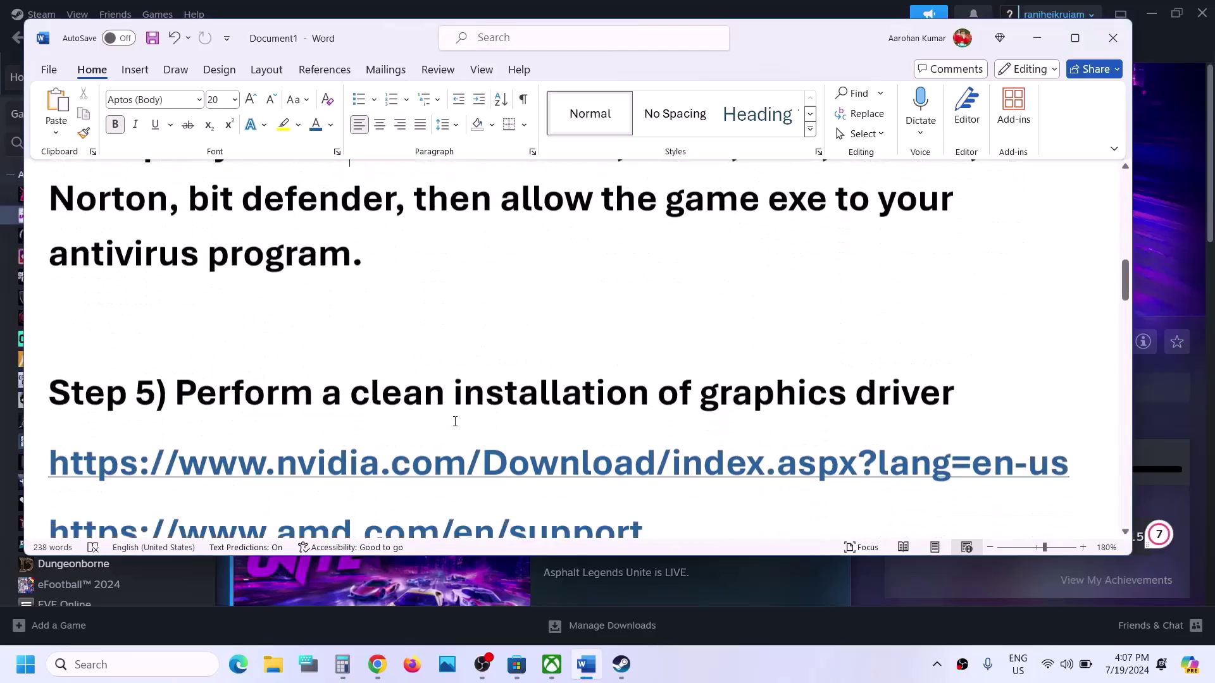
{"action": "left_click_drag", "start_coordinate": [250, 329], "coordinate": [967, 339]}
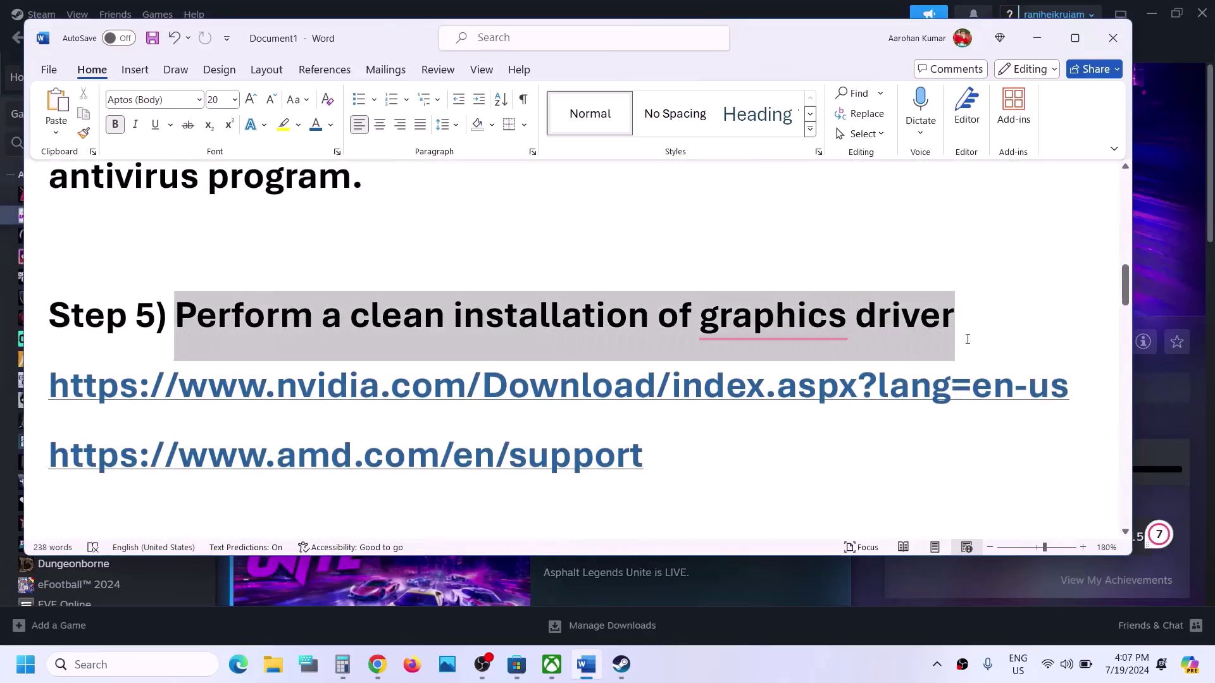
{"action": "left_click_drag", "start_coordinate": [238, 389], "coordinate": [795, 381]}
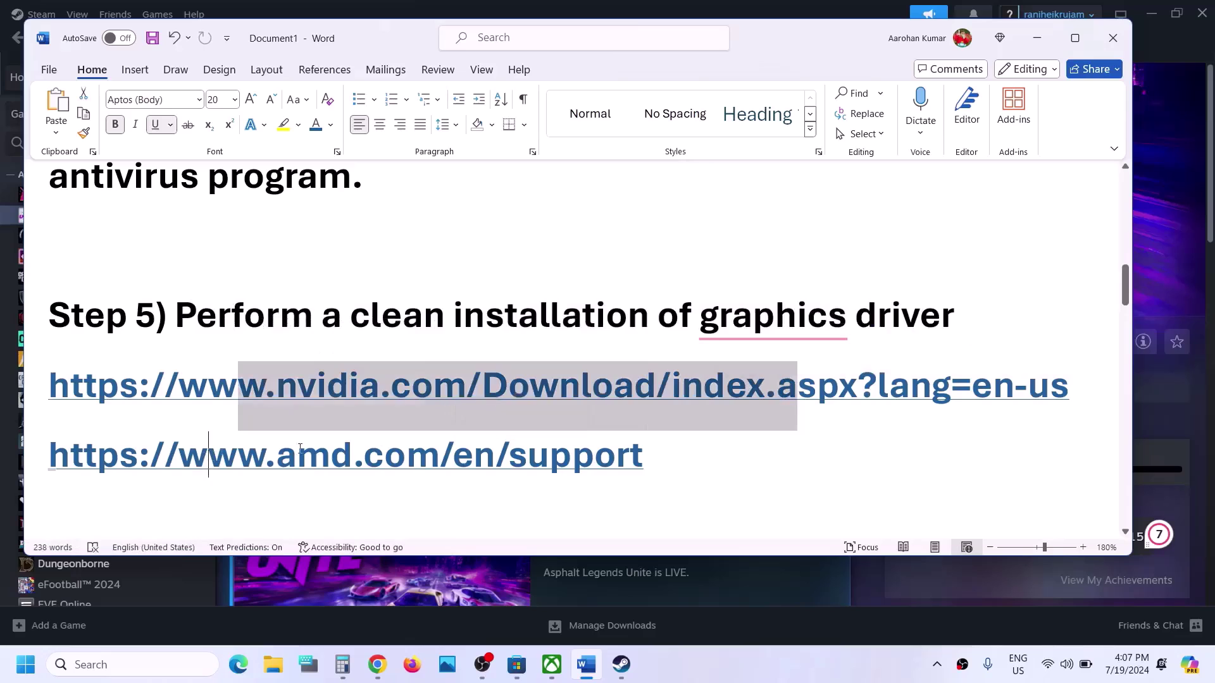
Highlight the AMD support link under Step 5 in the Word notes and return to the Steam library.
{"action": "left_click_drag", "start_coordinate": [209, 456], "coordinate": [630, 461]}
{"action": "left_click", "coordinate": [835, 15]}
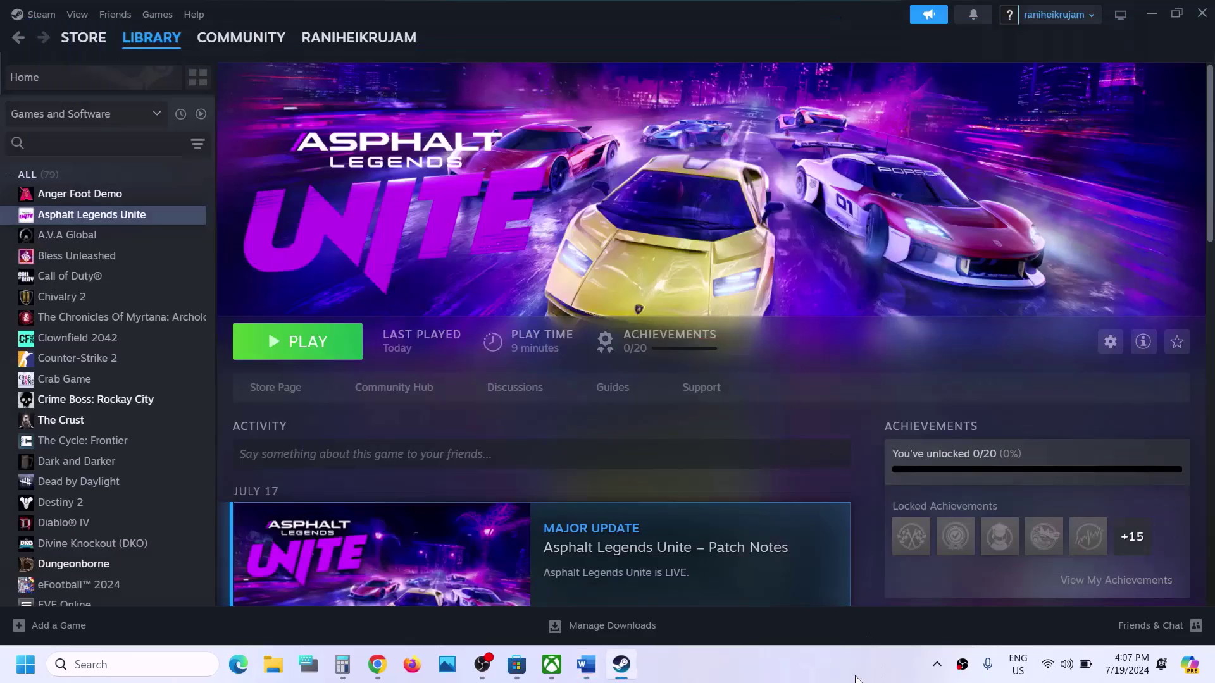
{"action": "left_click", "coordinate": [844, 675]}
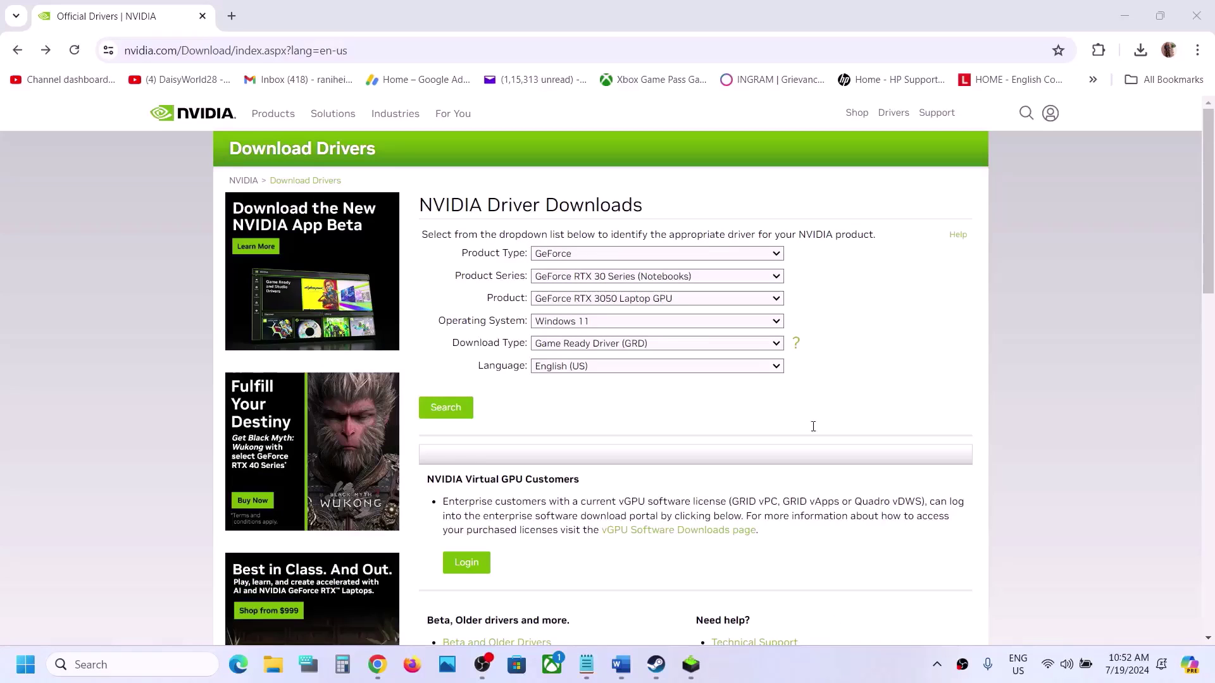
On NVIDIA Driver Downloads, search for GeForce RTX 30 Series (Notebooks), GeForce RTX 3050 Laptop GPU, Windows 11, with the Game Ready Driver.
{"action": "left_click", "coordinate": [635, 255]}
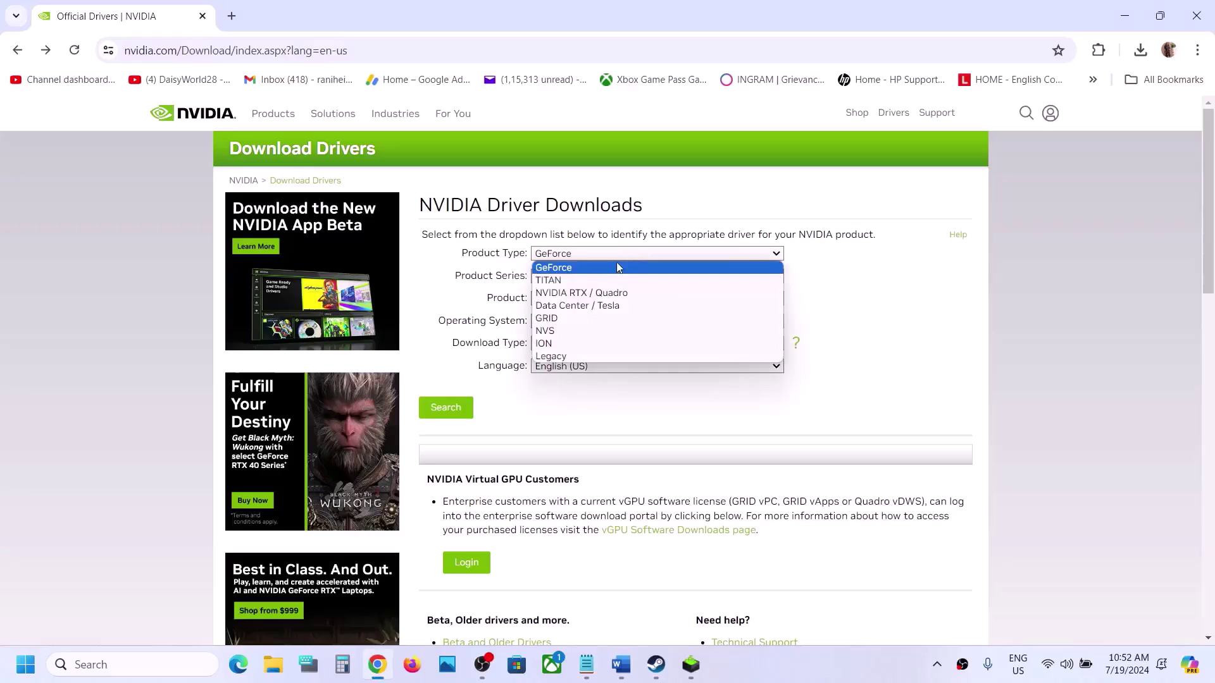
{"action": "left_click", "coordinate": [590, 269]}
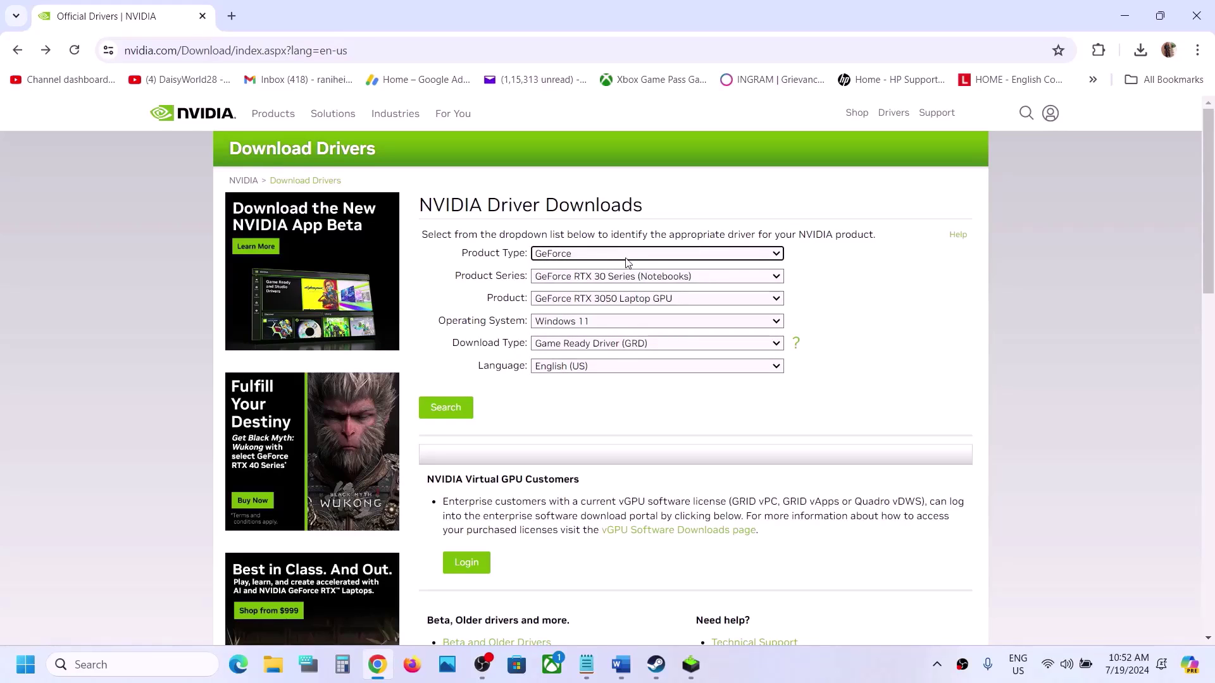
{"action": "left_click", "coordinate": [593, 279]}
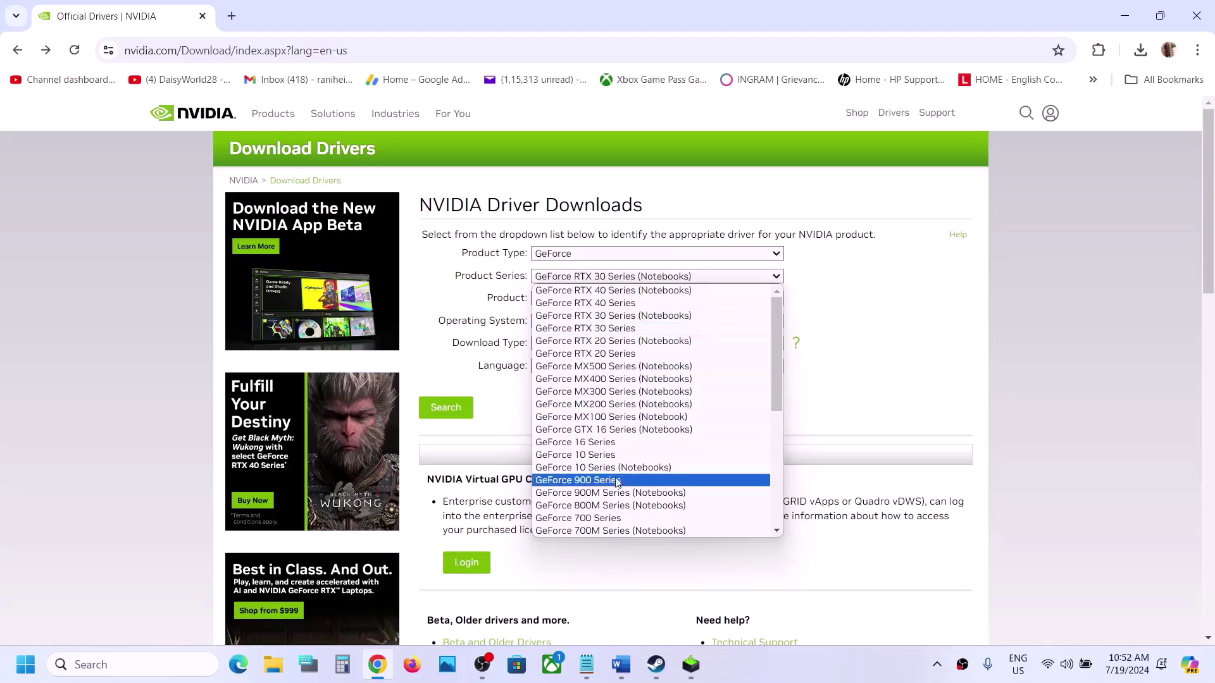
{"action": "left_click", "coordinate": [630, 316]}
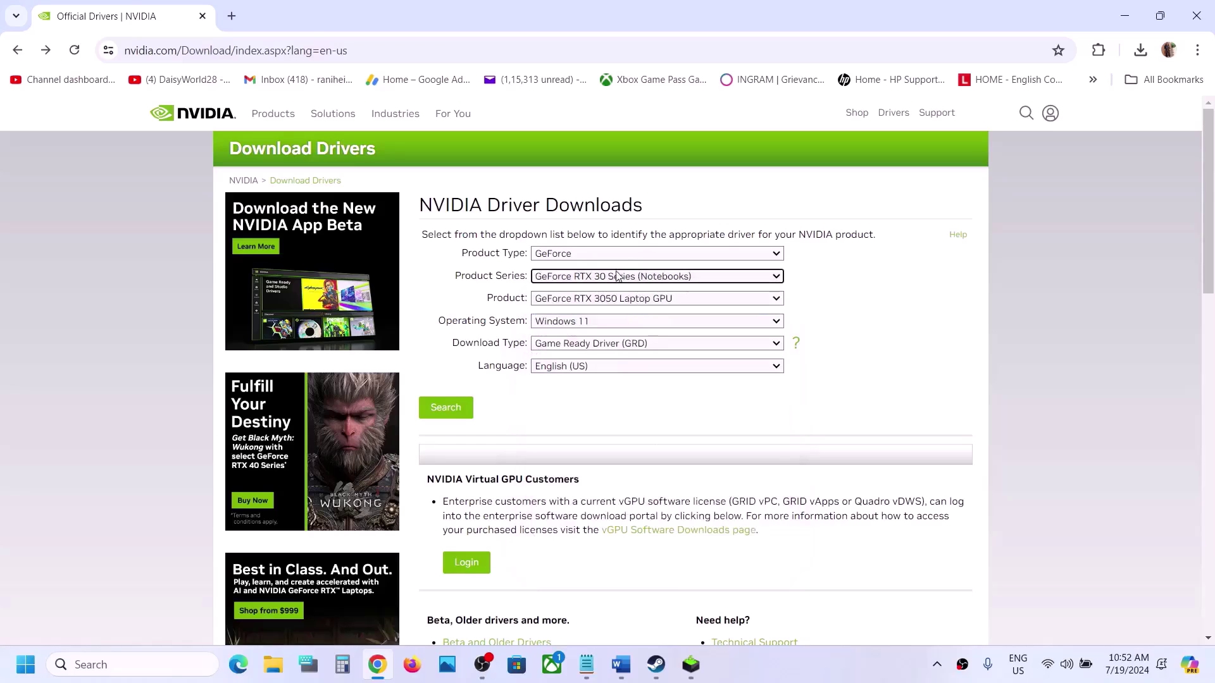
{"action": "left_click", "coordinate": [616, 298]}
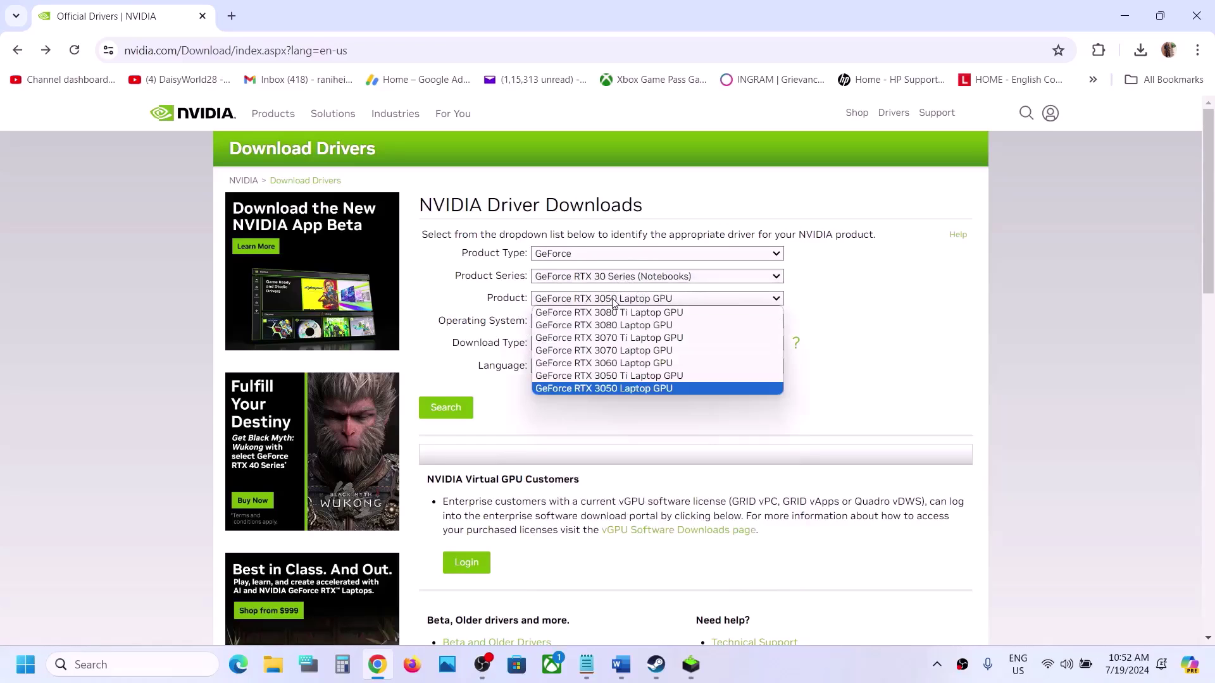
{"action": "left_click", "coordinate": [651, 388]}
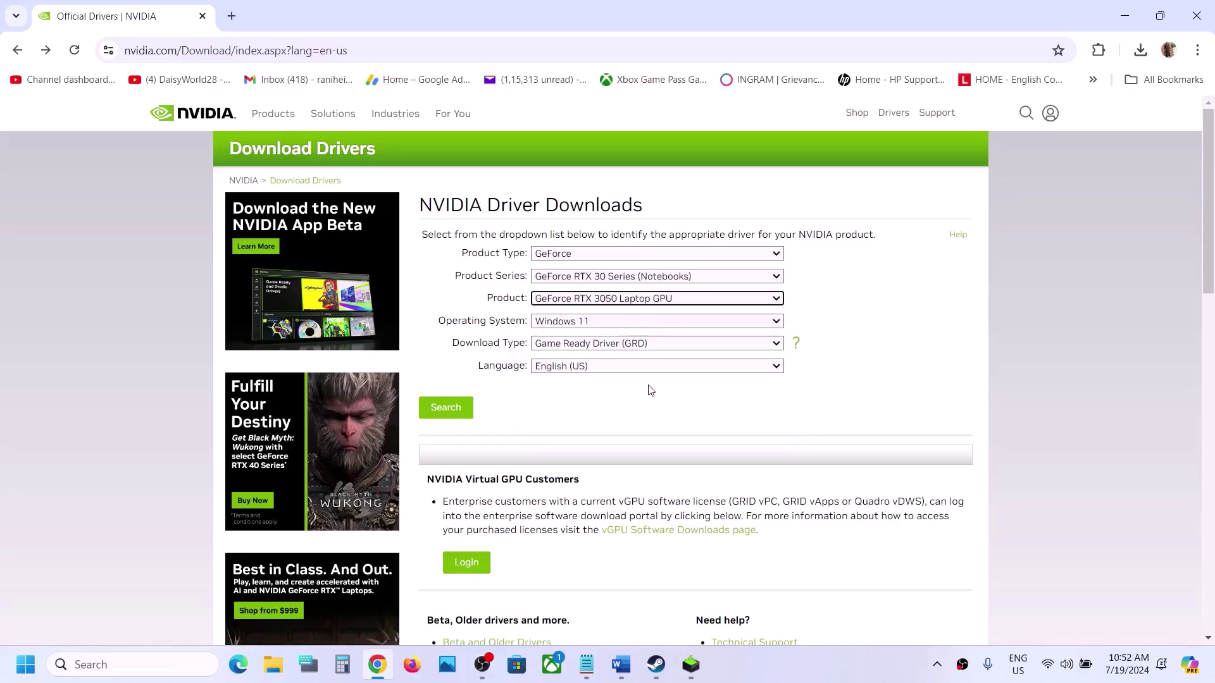
{"action": "left_click", "coordinate": [589, 328]}
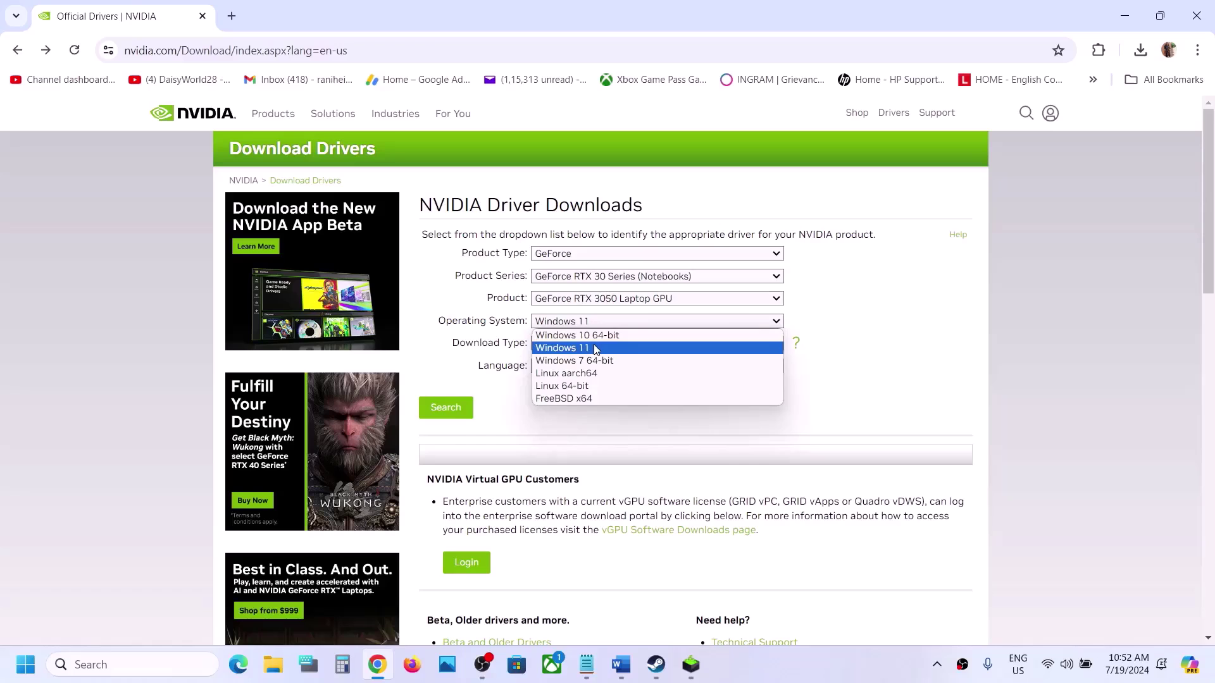
{"action": "left_click", "coordinate": [596, 349]}
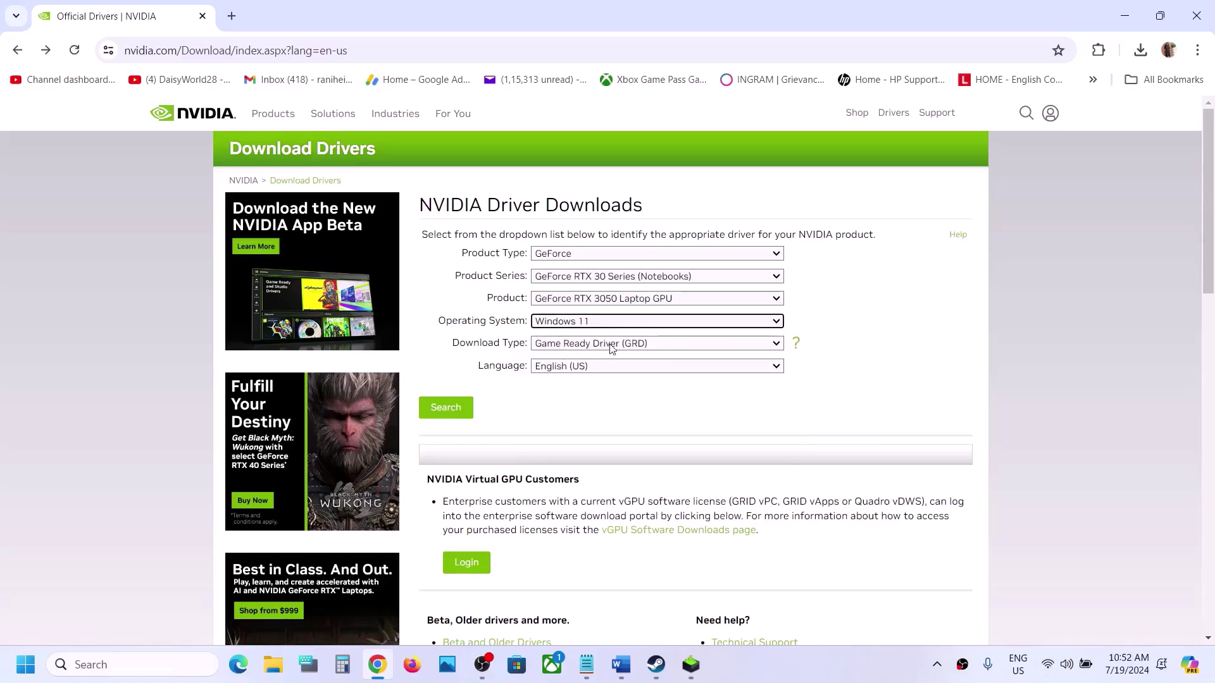
{"action": "left_click", "coordinate": [450, 406]}
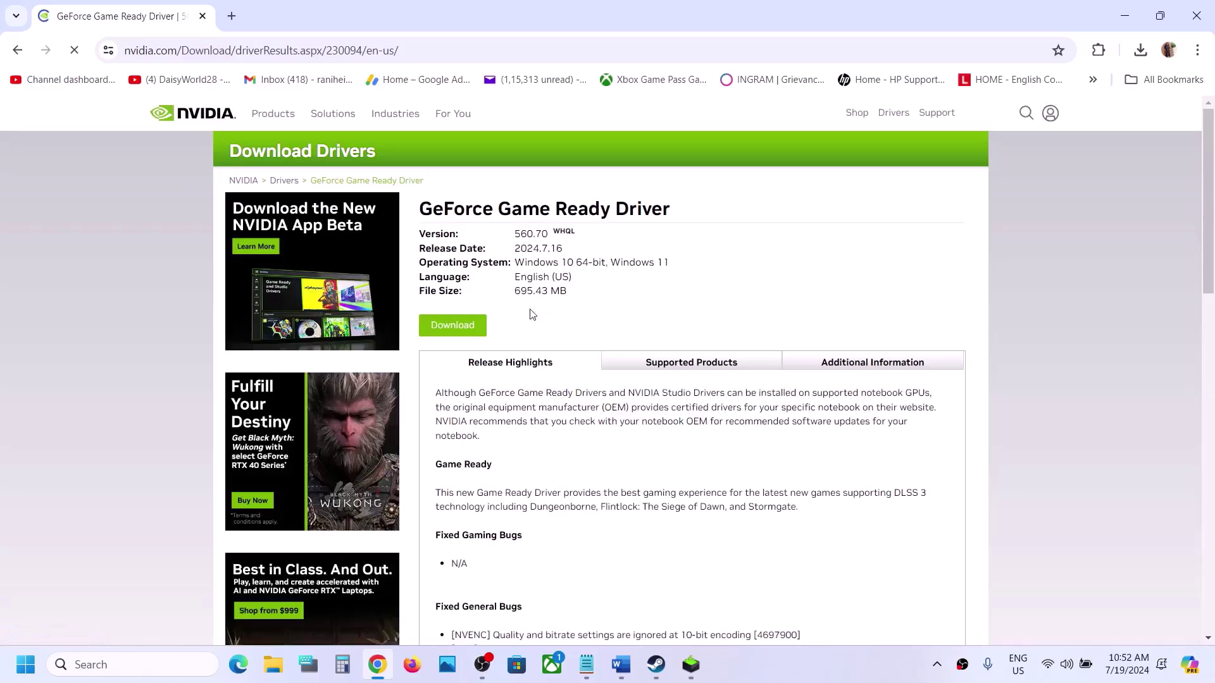
Download the GeForce Game Ready Driver 560.70 installer and check it in the browser's downloads.
{"action": "left_click", "coordinate": [469, 325]}
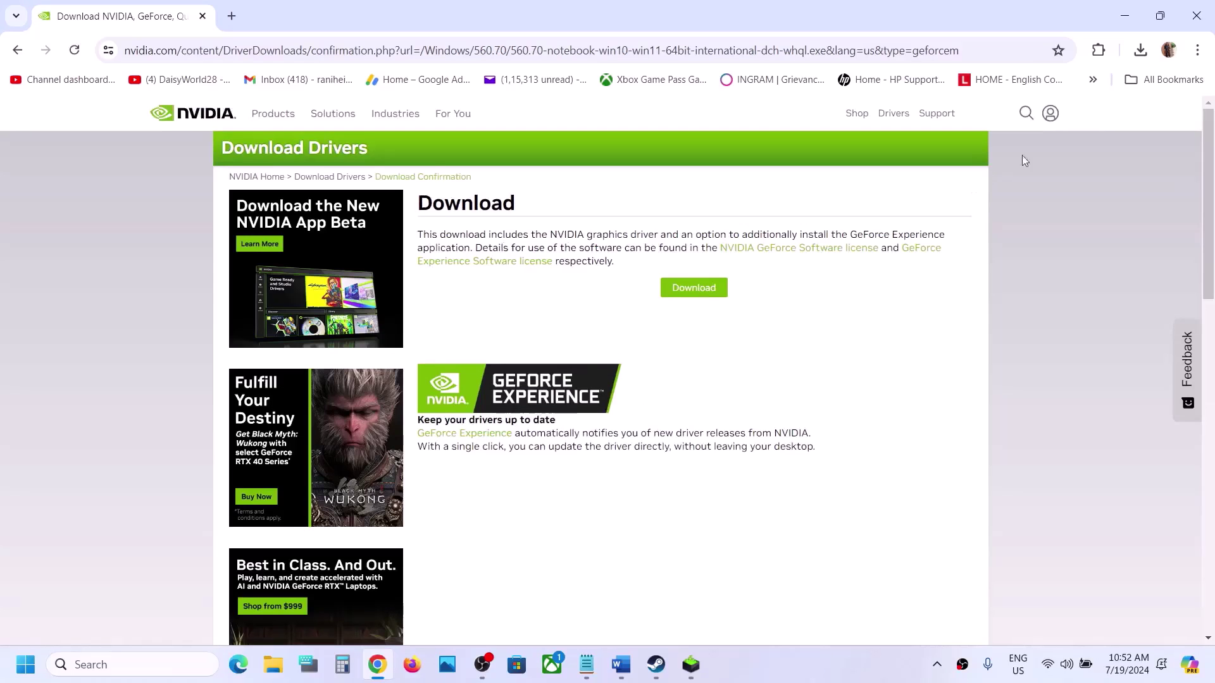
{"action": "left_click", "coordinate": [705, 290]}
{"action": "left_click", "coordinate": [1141, 51]}
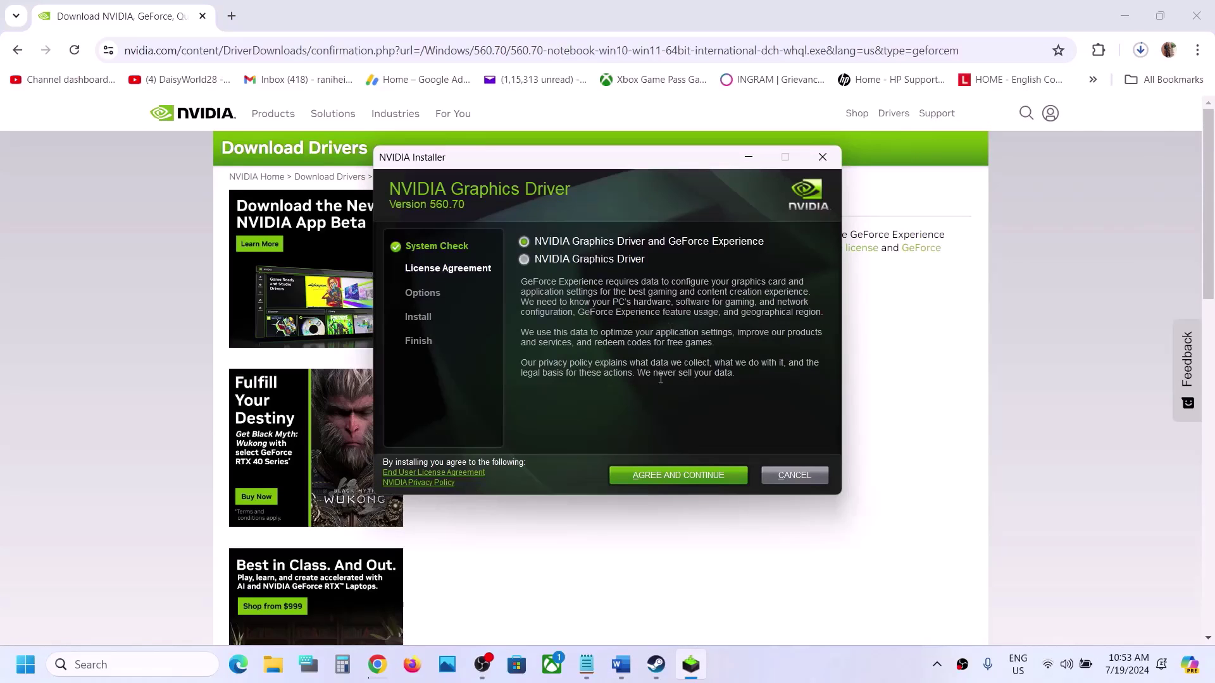
Accept the NVIDIA licence agreement and start a Custom (Advanced) driver install with Perform a clean installation enabled.
{"action": "left_click", "coordinate": [663, 475]}
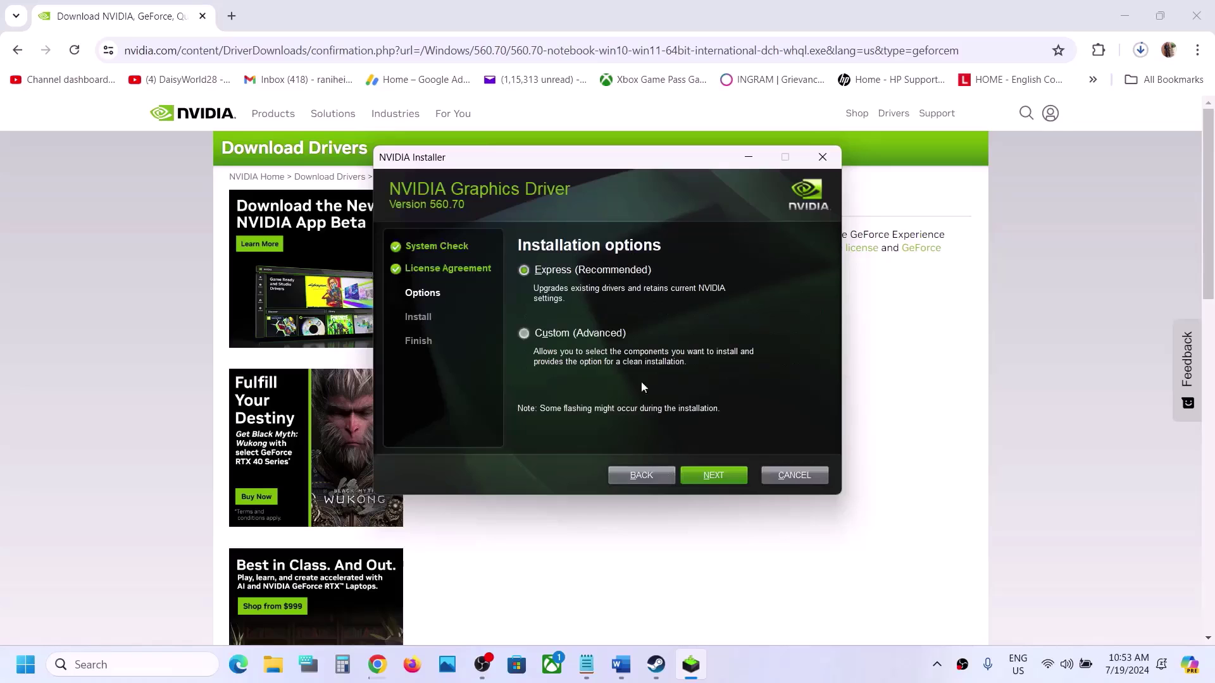
{"action": "left_click", "coordinate": [564, 334]}
{"action": "left_click", "coordinate": [701, 476]}
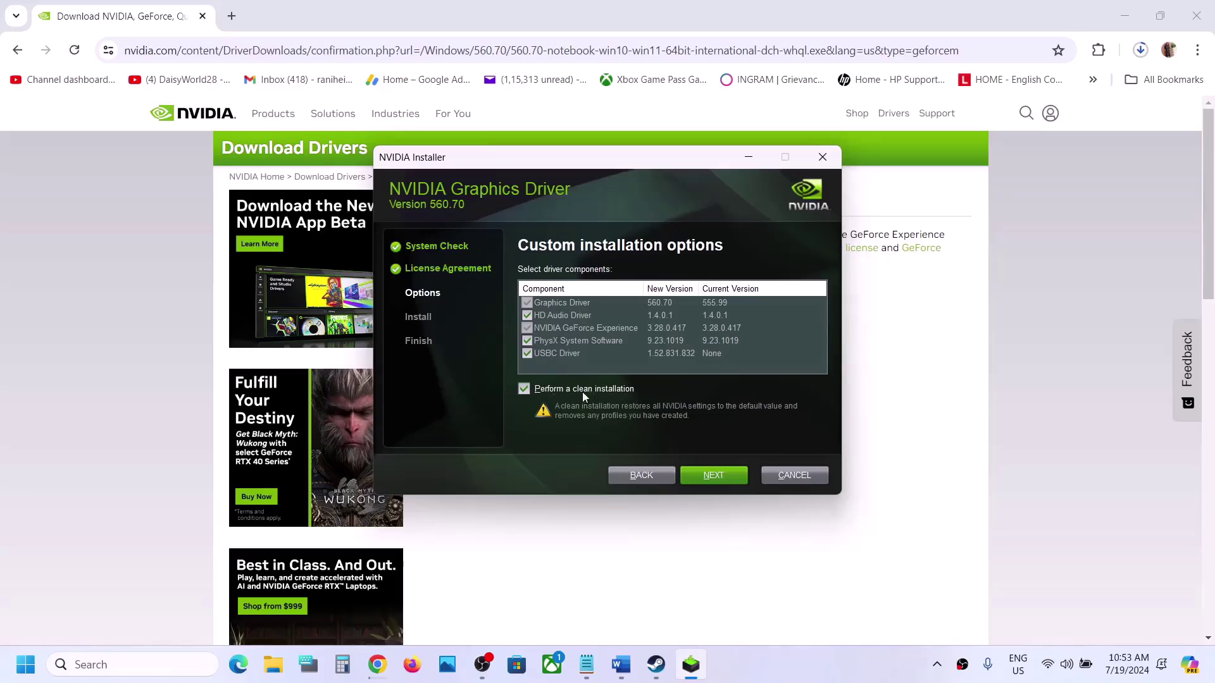
{"action": "left_click", "coordinate": [716, 477]}
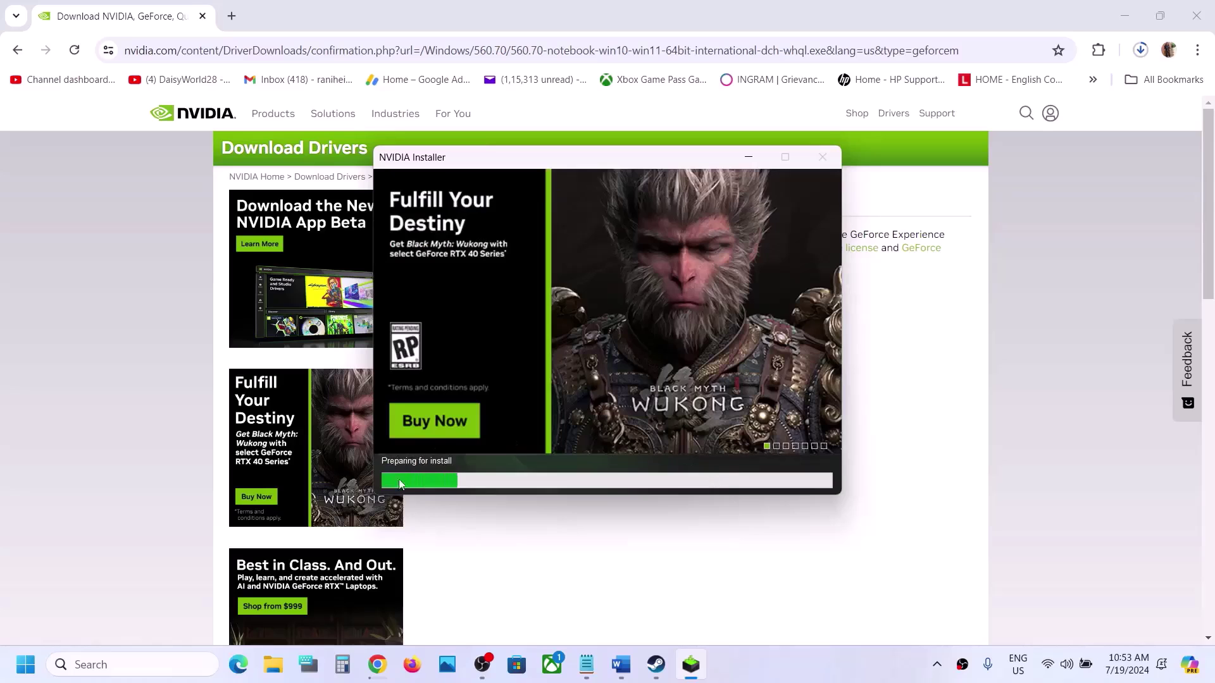
Show the Windows power options containing Restart and dismiss them without choosing one.
{"action": "left_click", "coordinate": [25, 664]}
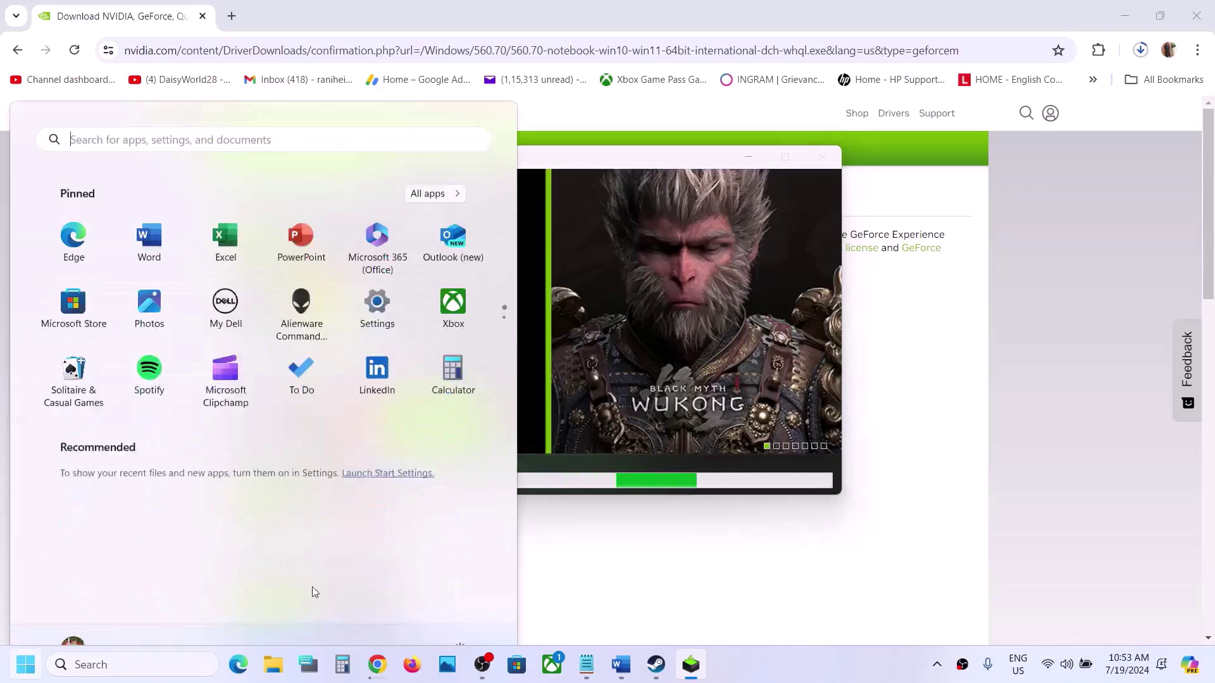
{"action": "left_click", "coordinate": [460, 611]}
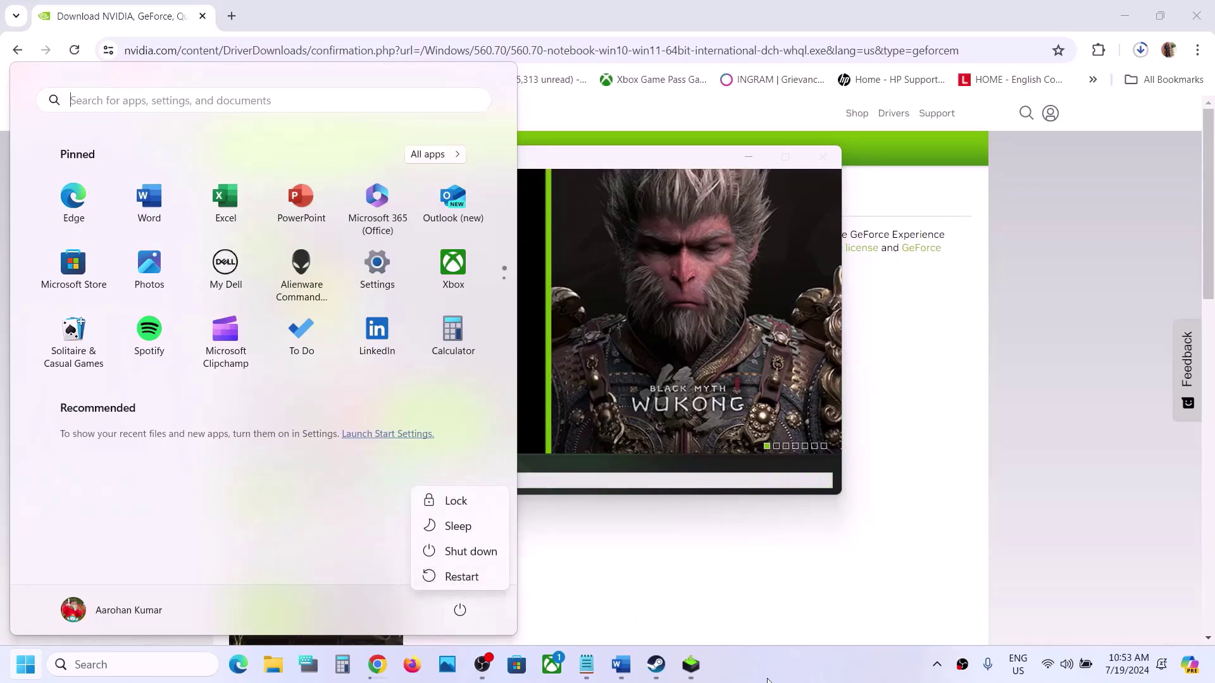
{"action": "left_click", "coordinate": [822, 658]}
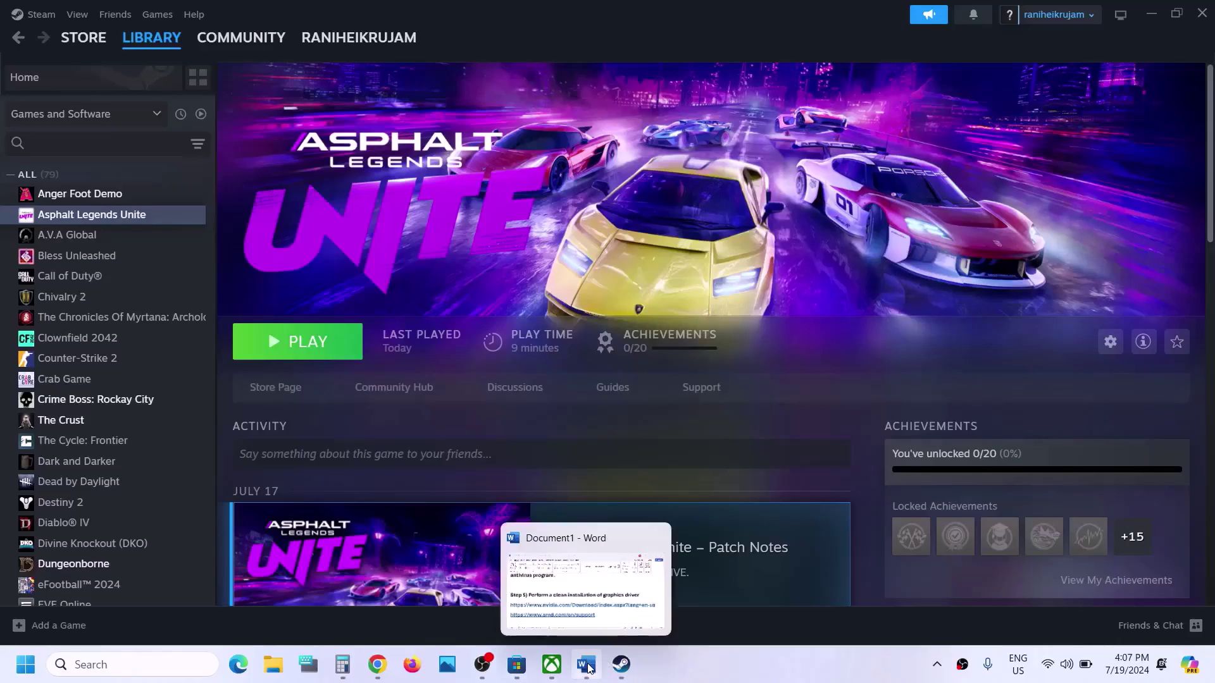
Copy the word "graphics" from Step 6 in the Word notes, search Windows for it, and open Graphics settings.
{"action": "left_click", "coordinate": [587, 663]}
{"action": "scroll", "coordinate": [334, 370], "scroll_direction": "down", "scroll_amount": 5}
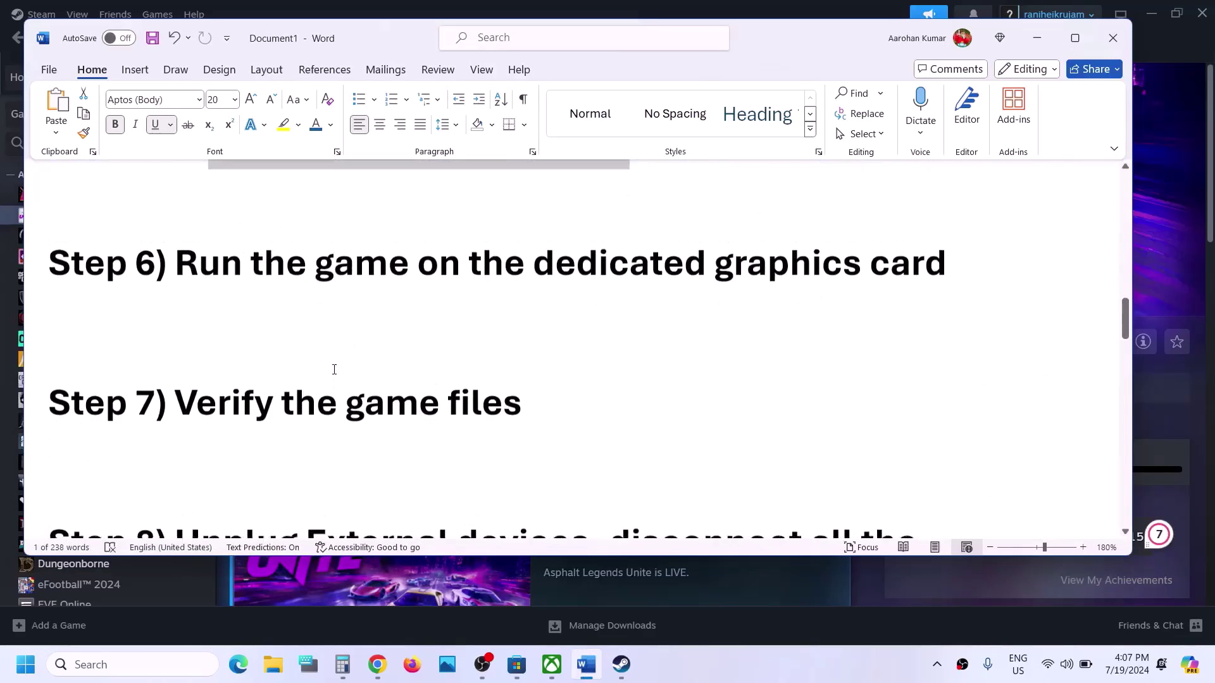
{"action": "scroll", "coordinate": [700, 381], "scroll_direction": "up", "scroll_amount": 3}
{"action": "double_click", "coordinate": [756, 378]}
{"action": "key", "text": "ctrl+c"}
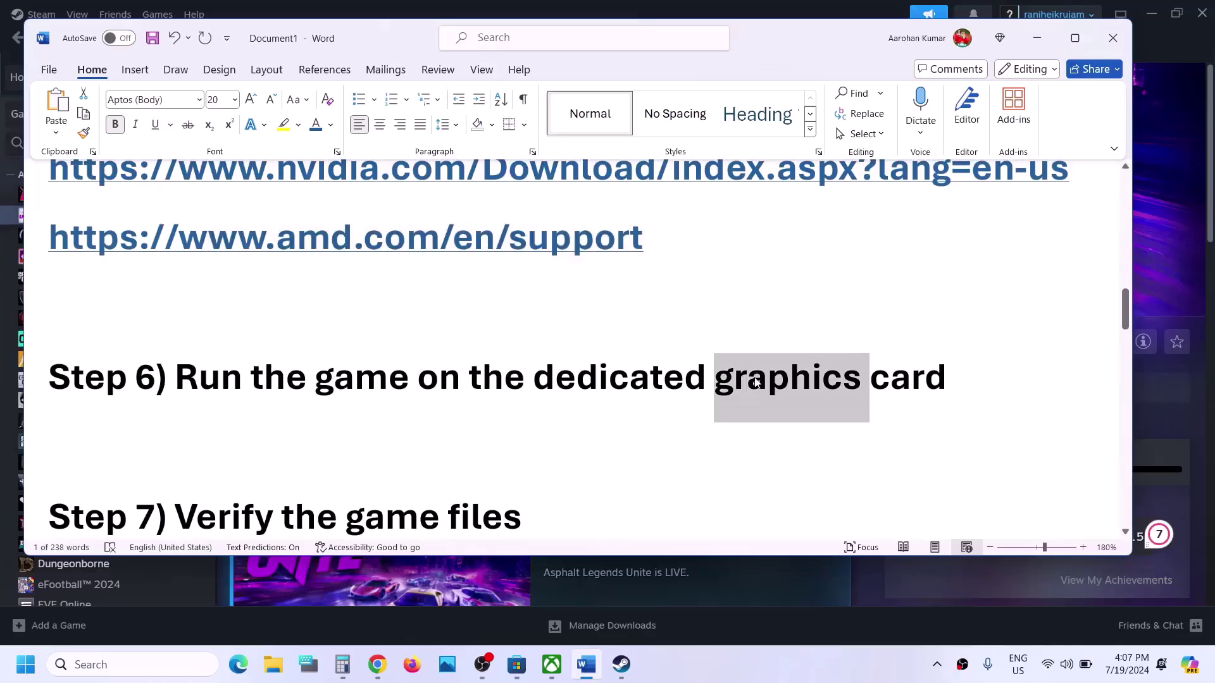
{"action": "left_click", "coordinate": [117, 666]}
{"action": "key", "text": "ctrl+v"}
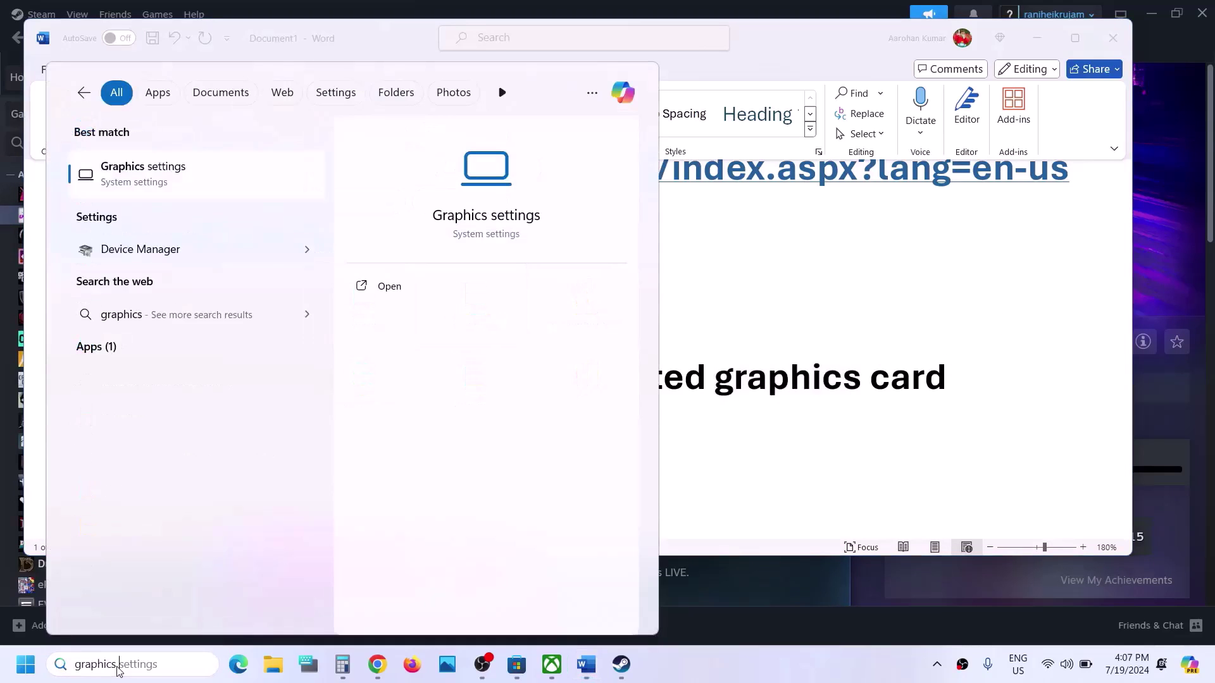
{"action": "left_click", "coordinate": [236, 166]}
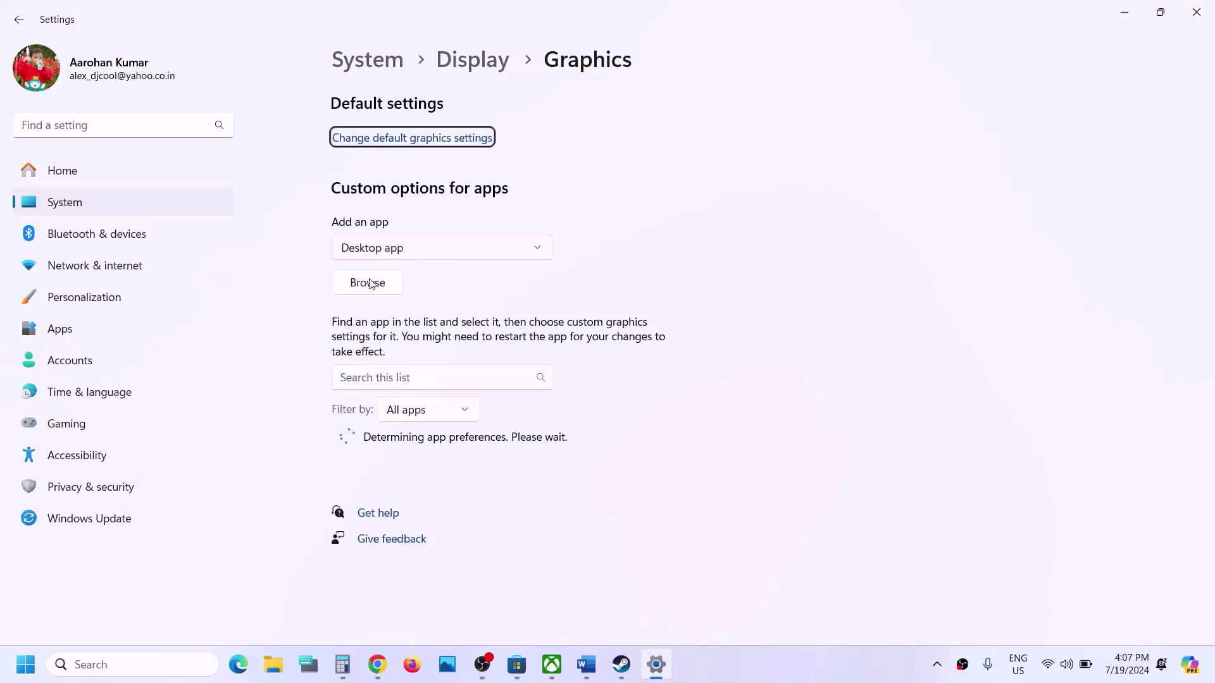
Add Asphalt9_Steam_x64_rtl from the Asphalt 9 Legends folder to the custom graphics apps and save its preference as High performance.
{"action": "left_click", "coordinate": [370, 283]}
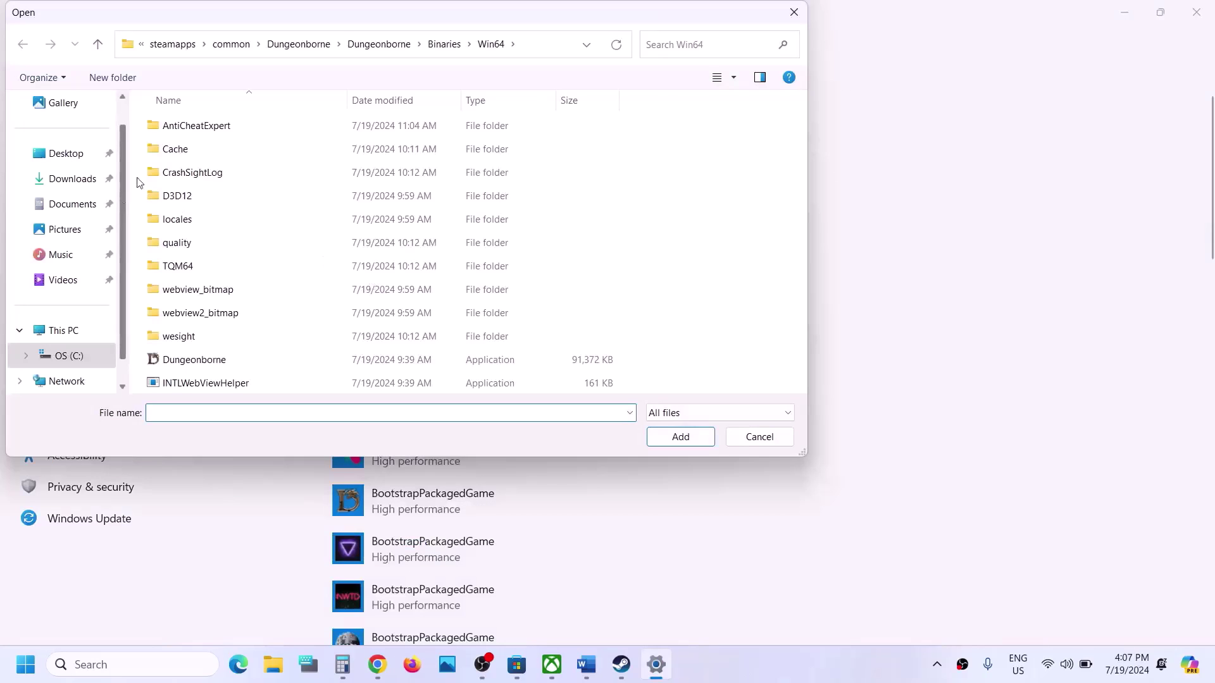
{"action": "left_click", "coordinate": [234, 46]}
{"action": "left_click", "coordinate": [190, 147]}
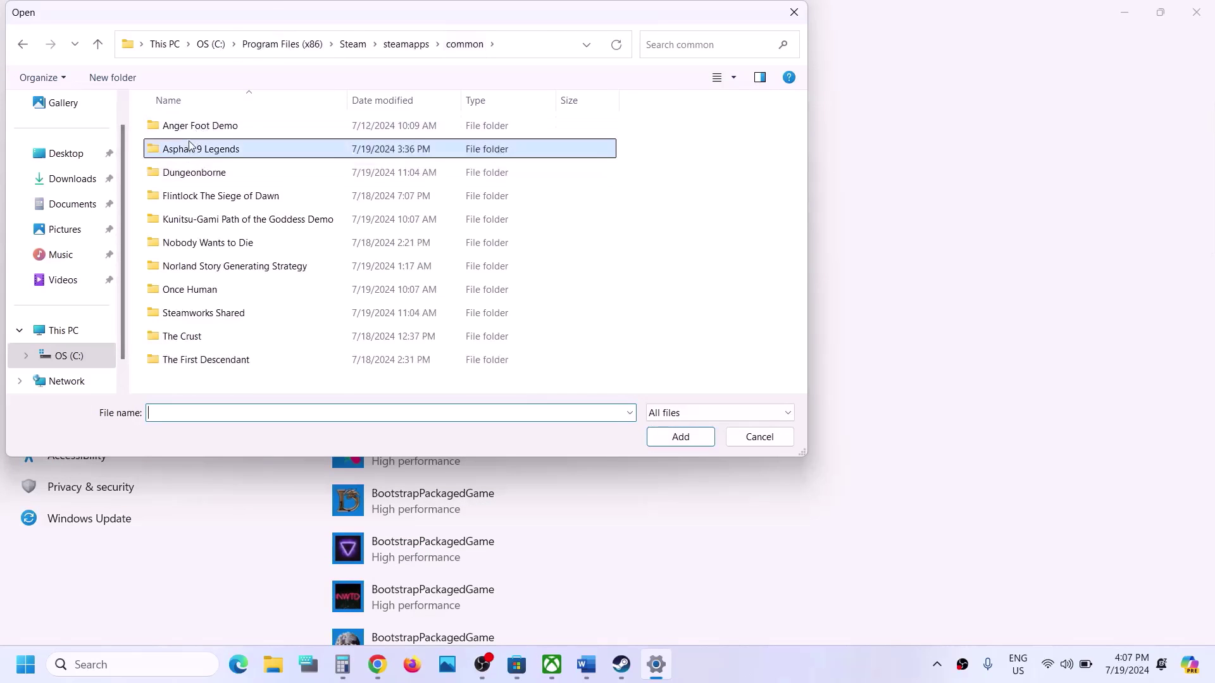
{"action": "double_click", "coordinate": [190, 147]}
{"action": "left_click", "coordinate": [212, 219]}
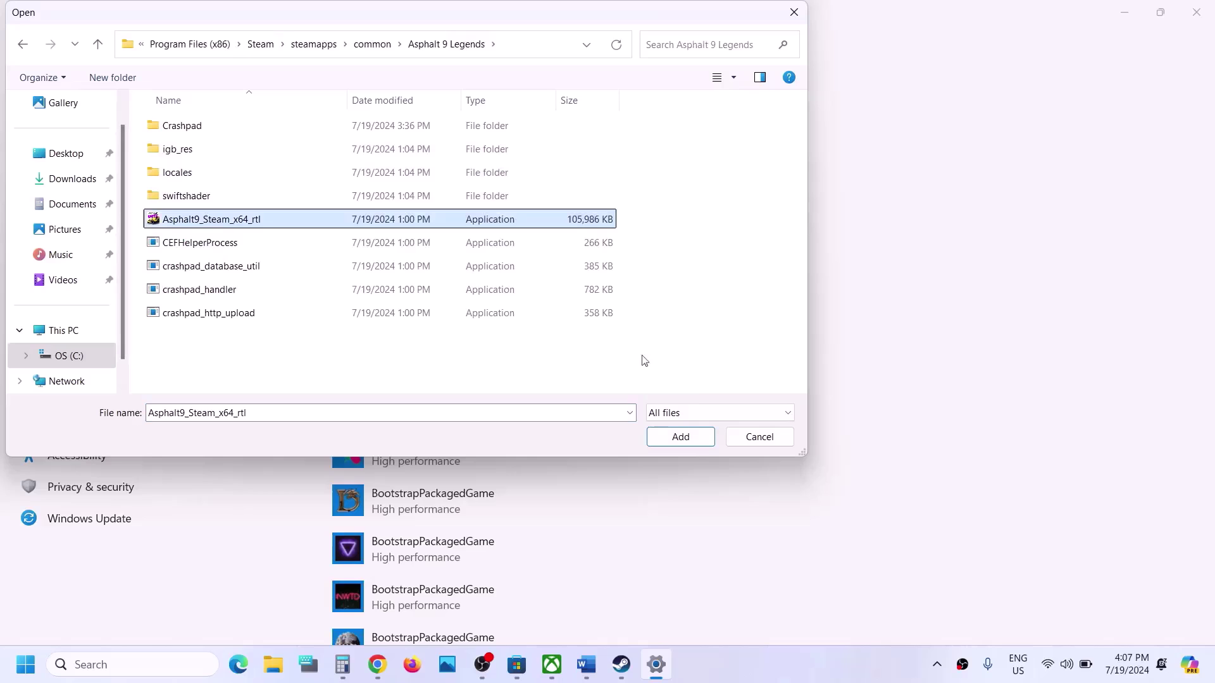
{"action": "left_click", "coordinate": [680, 437]}
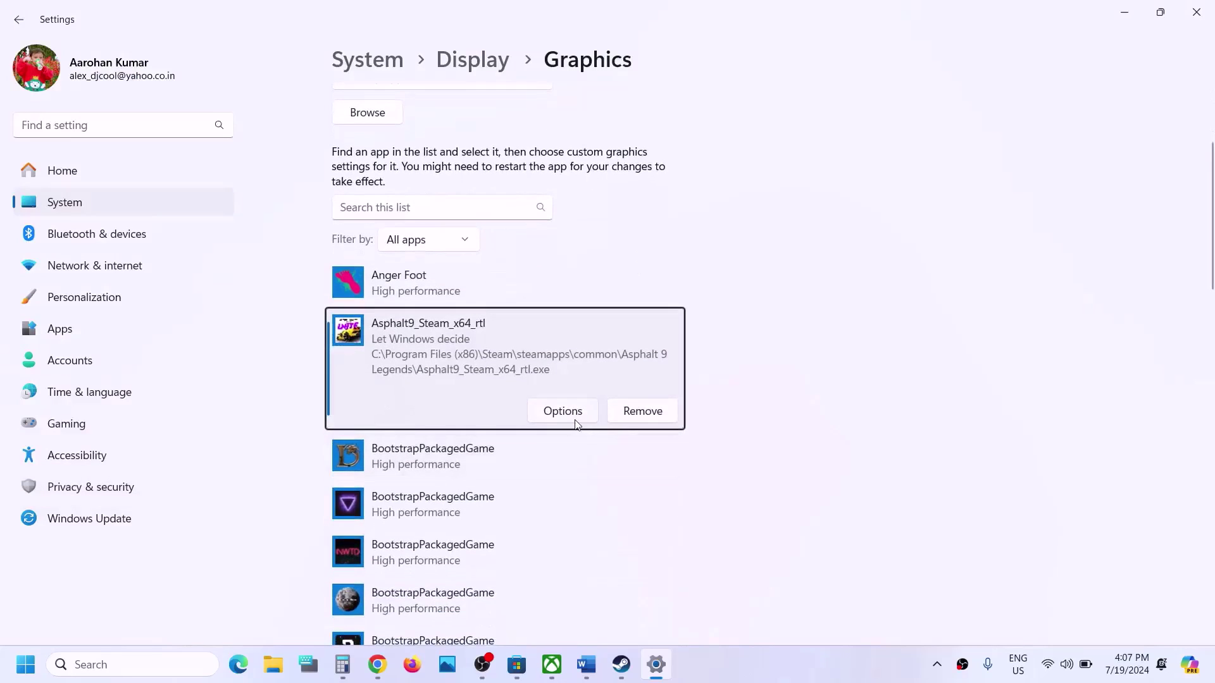
{"action": "left_click", "coordinate": [563, 412]}
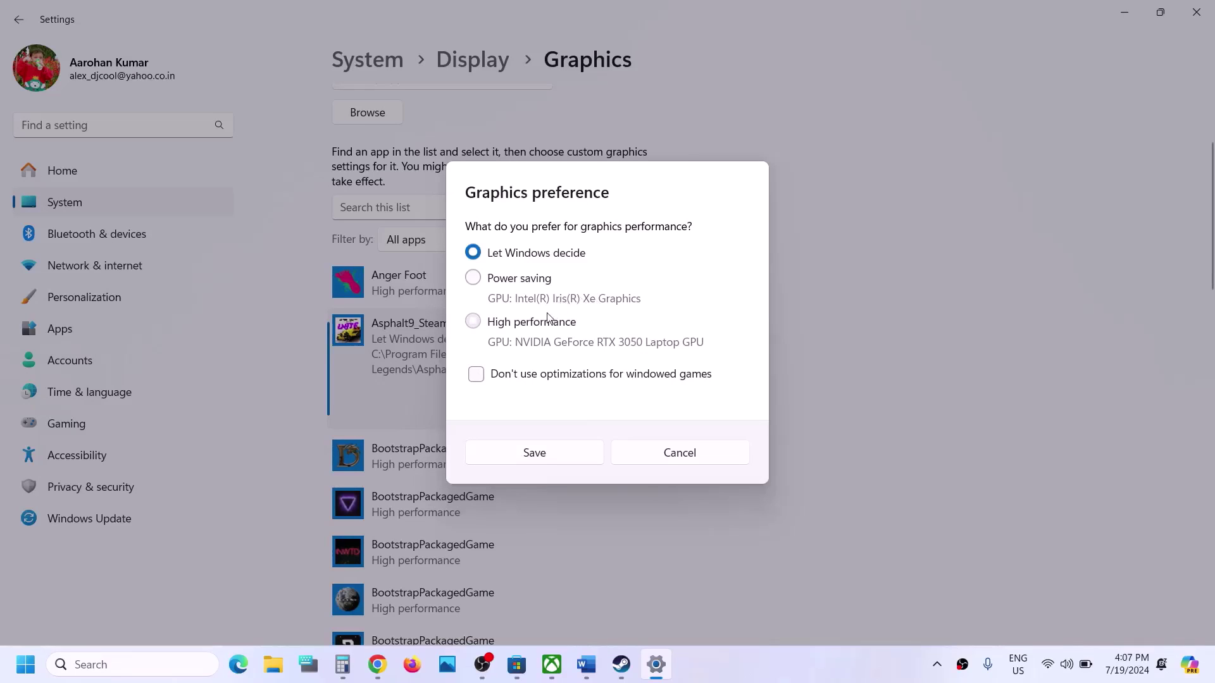
{"action": "left_click", "coordinate": [534, 452]}
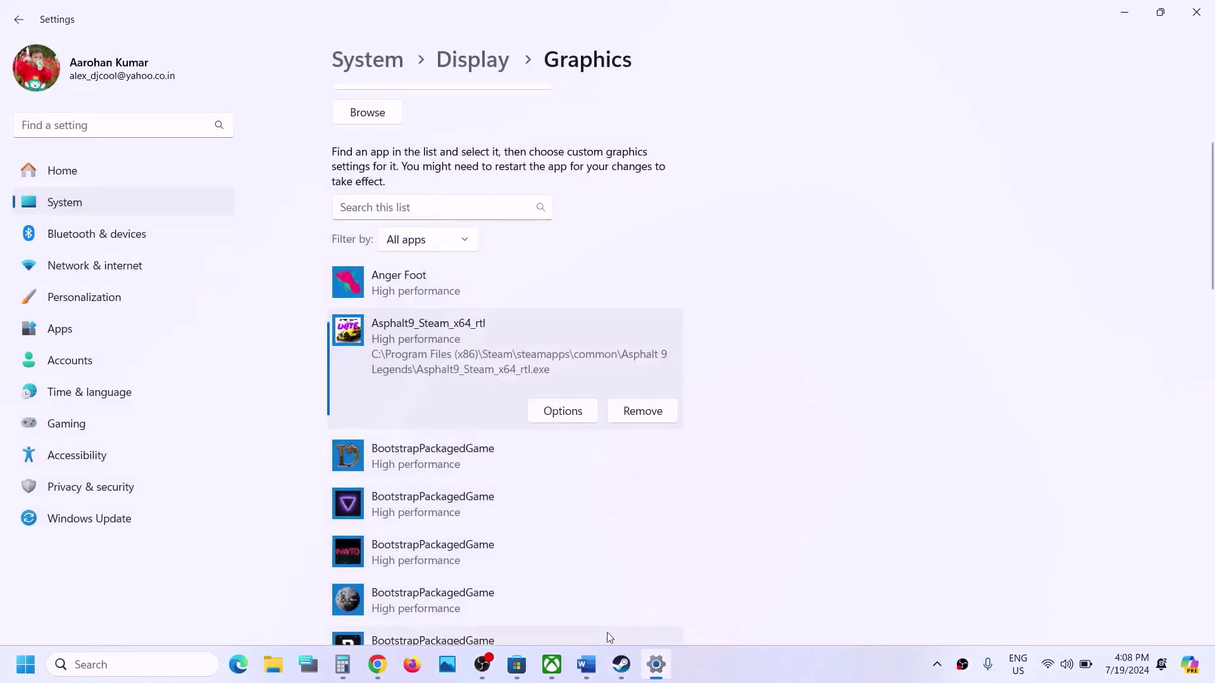
Check Step 7 in the Word notes, and in Steam verify the integrity of Asphalt Legends Unite's installed files.
{"action": "left_click", "coordinate": [586, 665]}
{"action": "scroll", "coordinate": [482, 427], "scroll_direction": "down", "scroll_amount": 3}
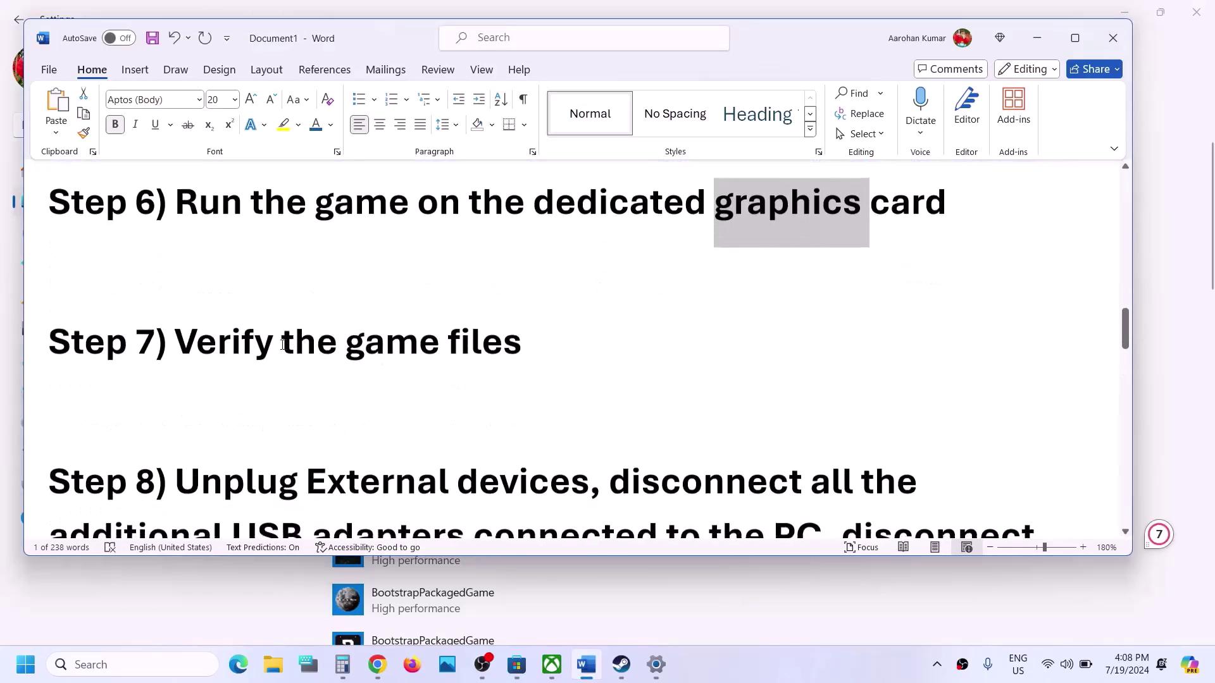
{"action": "left_click", "coordinate": [621, 664]}
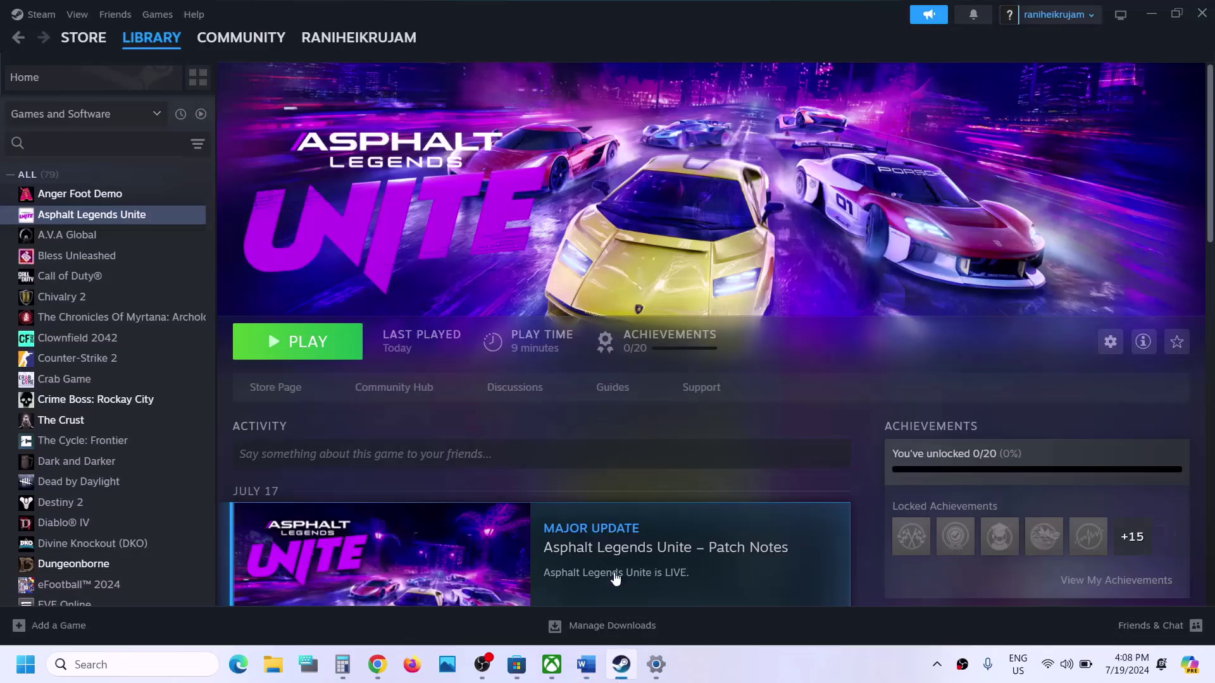
{"action": "right_click", "coordinate": [131, 218]}
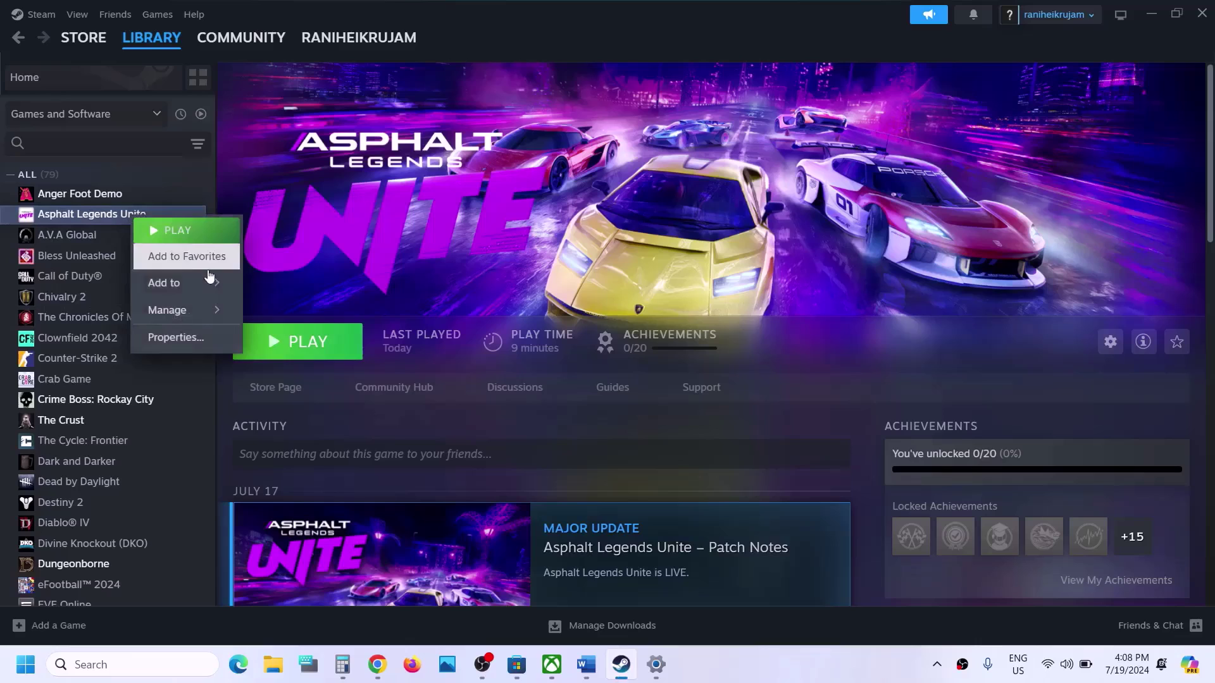
{"action": "left_click", "coordinate": [174, 334]}
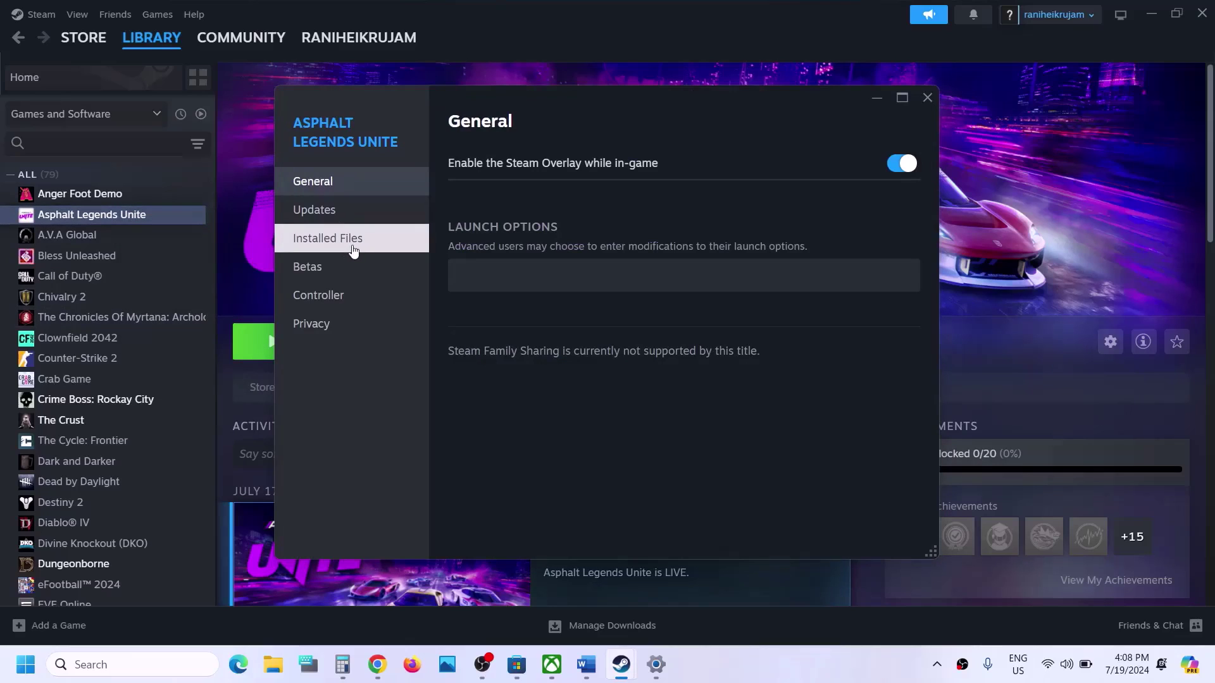
{"action": "left_click", "coordinate": [353, 250]}
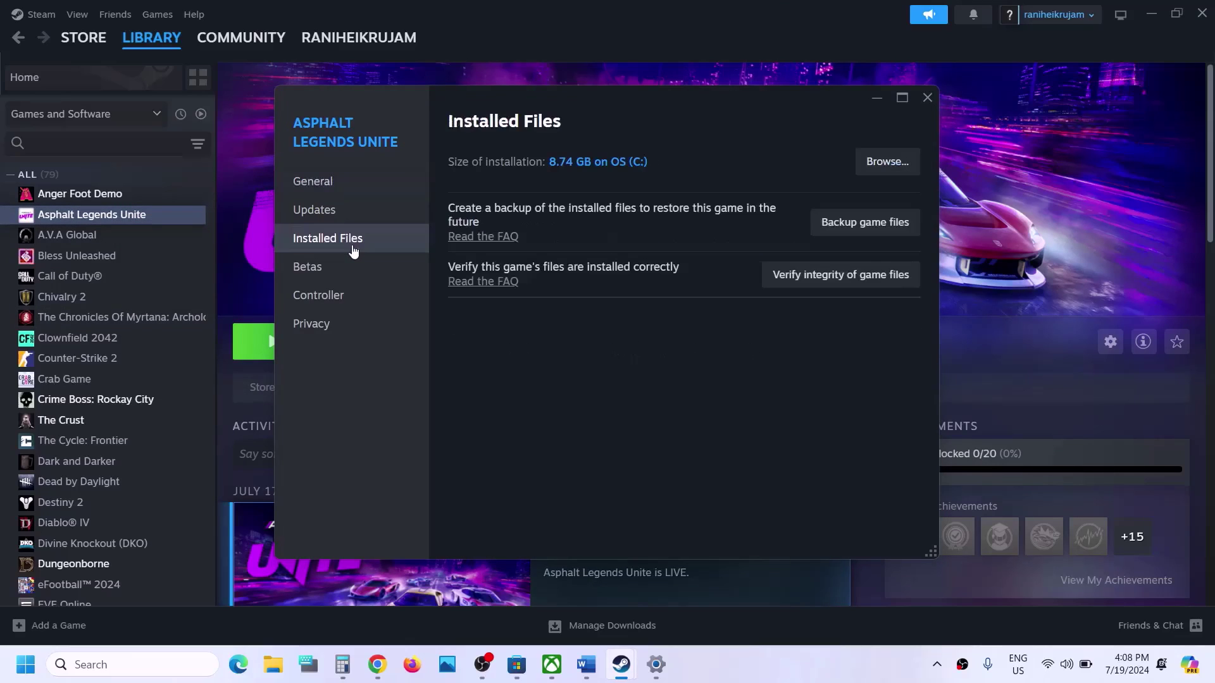
{"action": "left_click", "coordinate": [875, 285]}
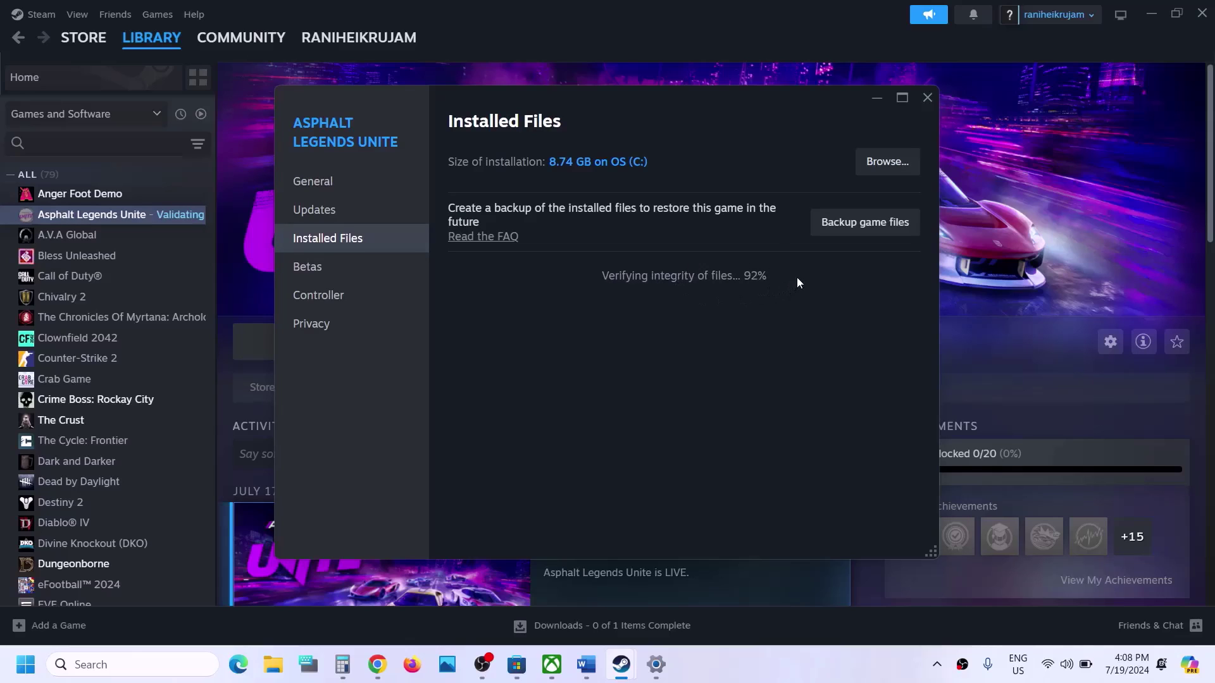
Close the game's properties, switch to the Word notes, maximize the window, and review Step 8's advice on external devices, controllers and monitors.
{"action": "left_click", "coordinate": [990, 180]}
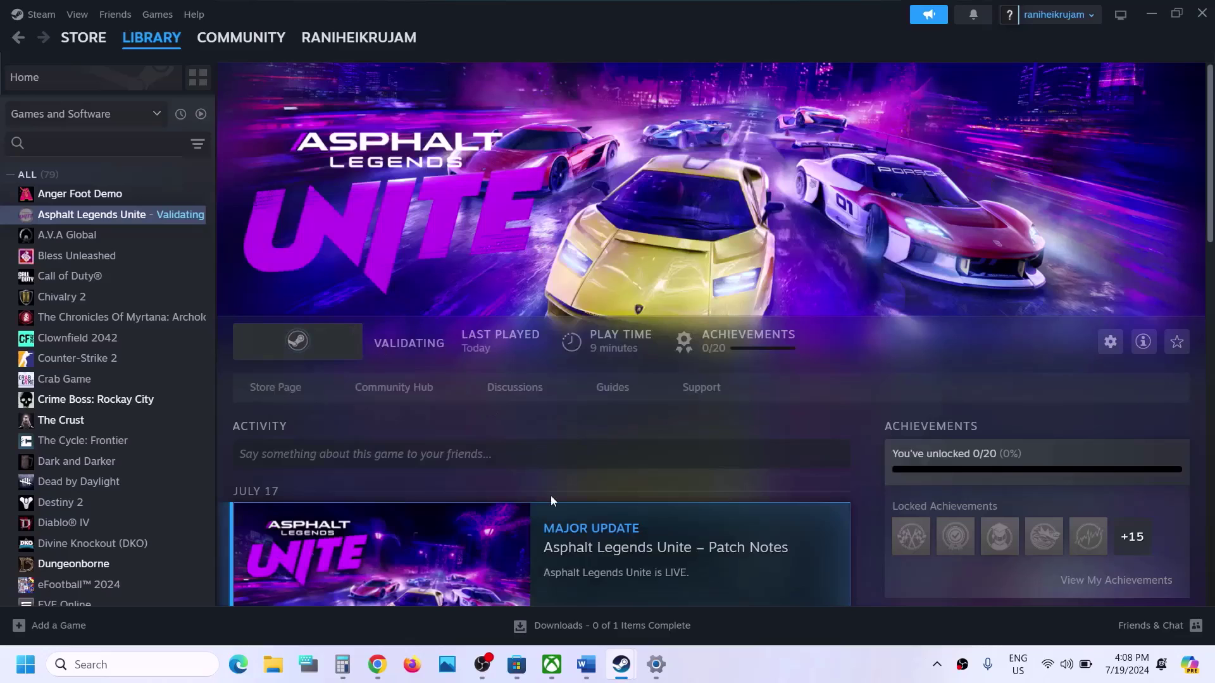
{"action": "left_click", "coordinate": [591, 665]}
{"action": "scroll", "coordinate": [287, 346], "scroll_direction": "down", "scroll_amount": 3}
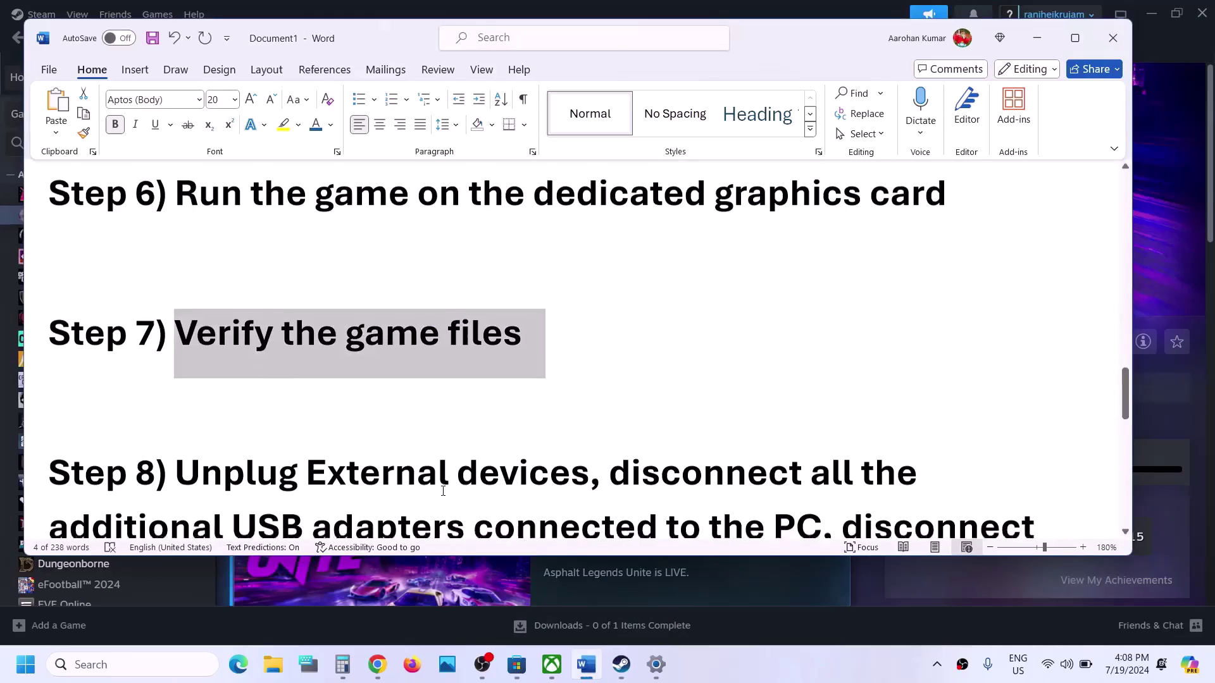
{"action": "left_click_drag", "start_coordinate": [173, 308], "coordinate": [772, 364]}
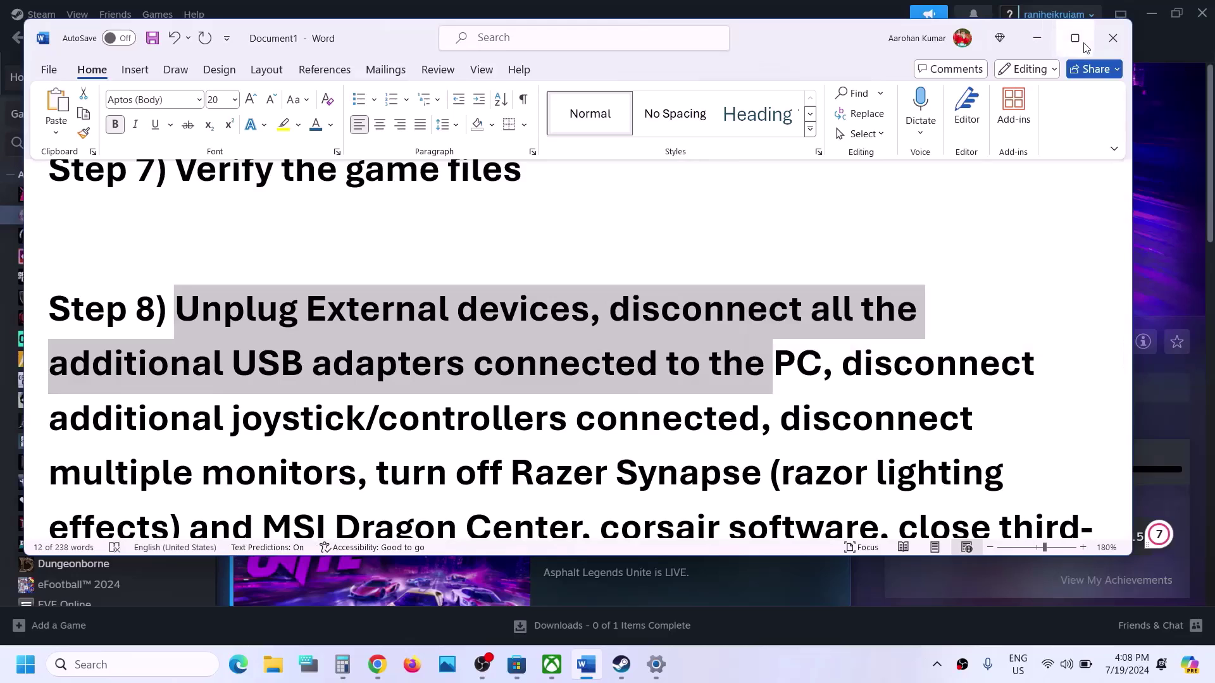
{"action": "left_click", "coordinate": [1074, 38]}
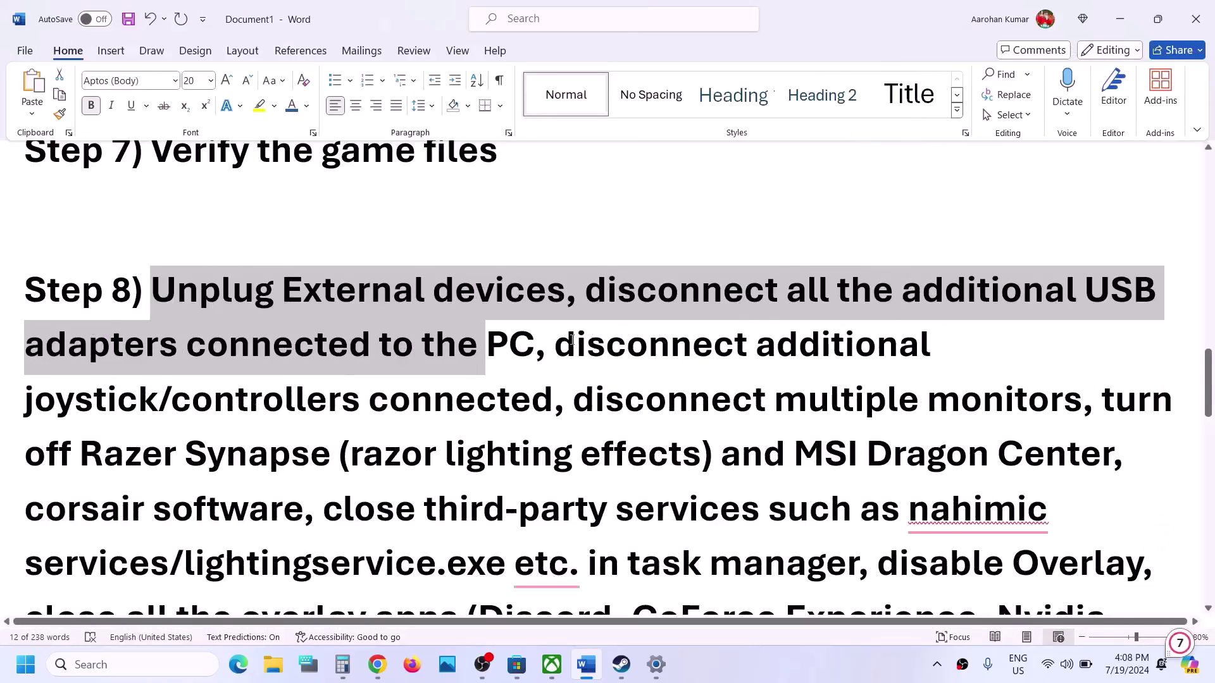
{"action": "left_click_drag", "start_coordinate": [562, 344], "coordinate": [379, 415]}
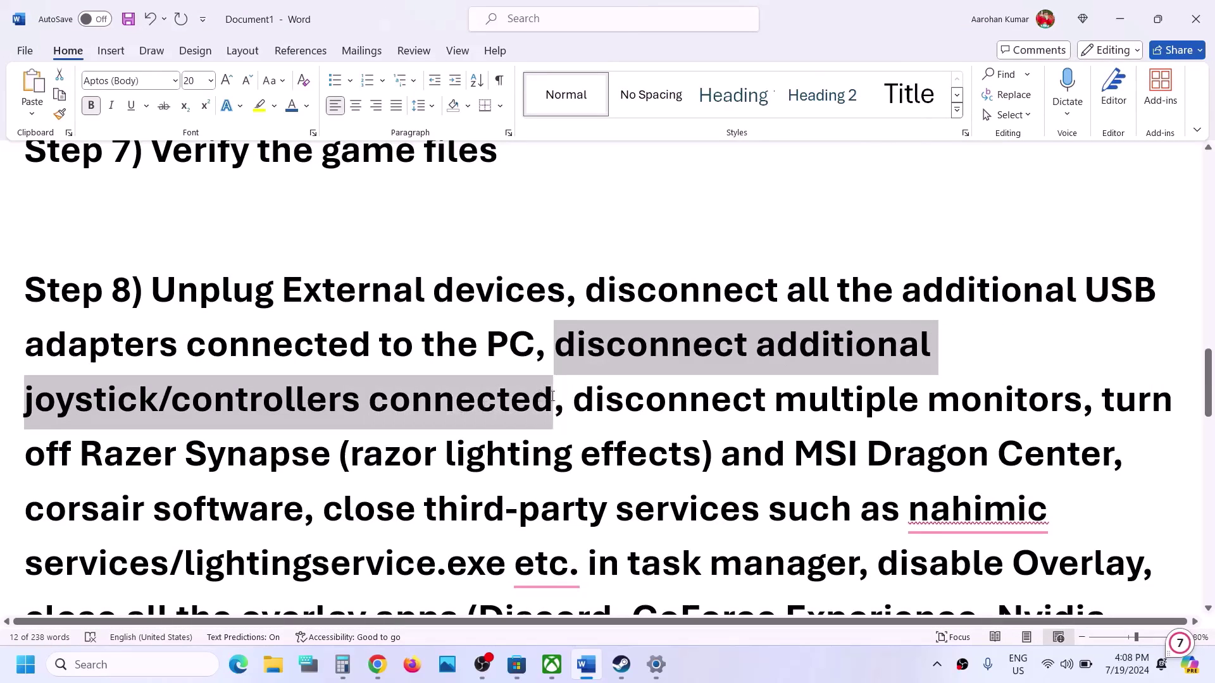
{"action": "left_click", "coordinate": [582, 416]}
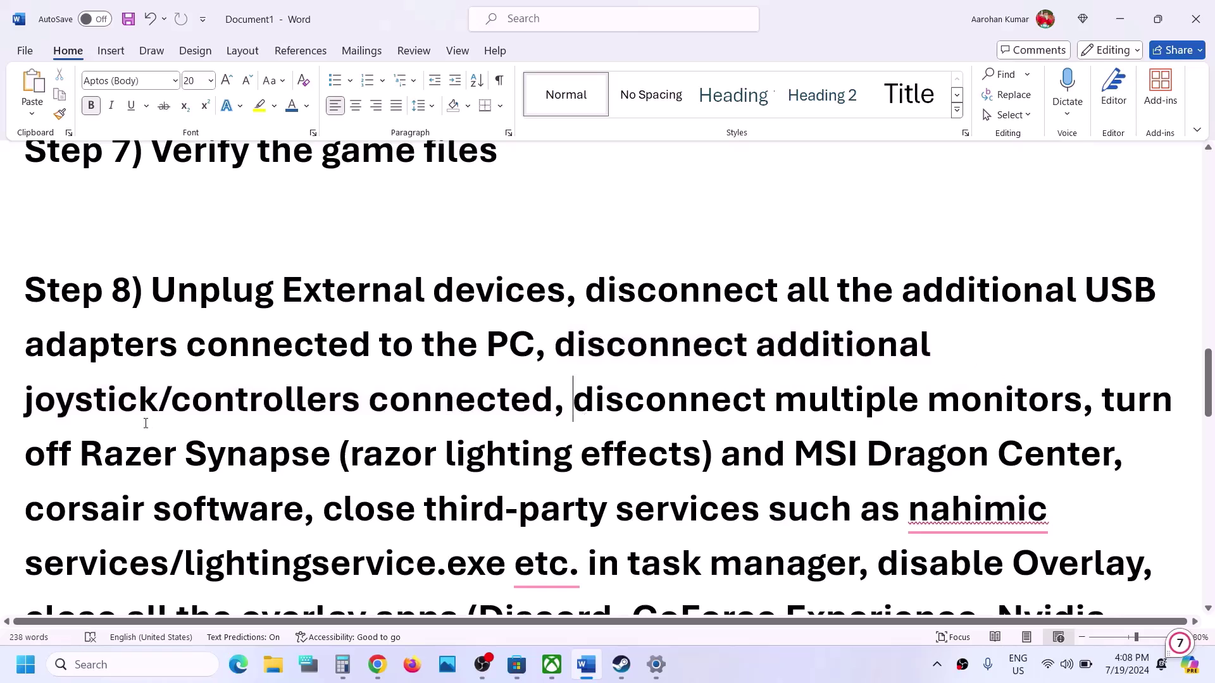
{"action": "left_click_drag", "start_coordinate": [145, 423], "coordinate": [568, 560]}
{"action": "left_click", "coordinate": [786, 562]}
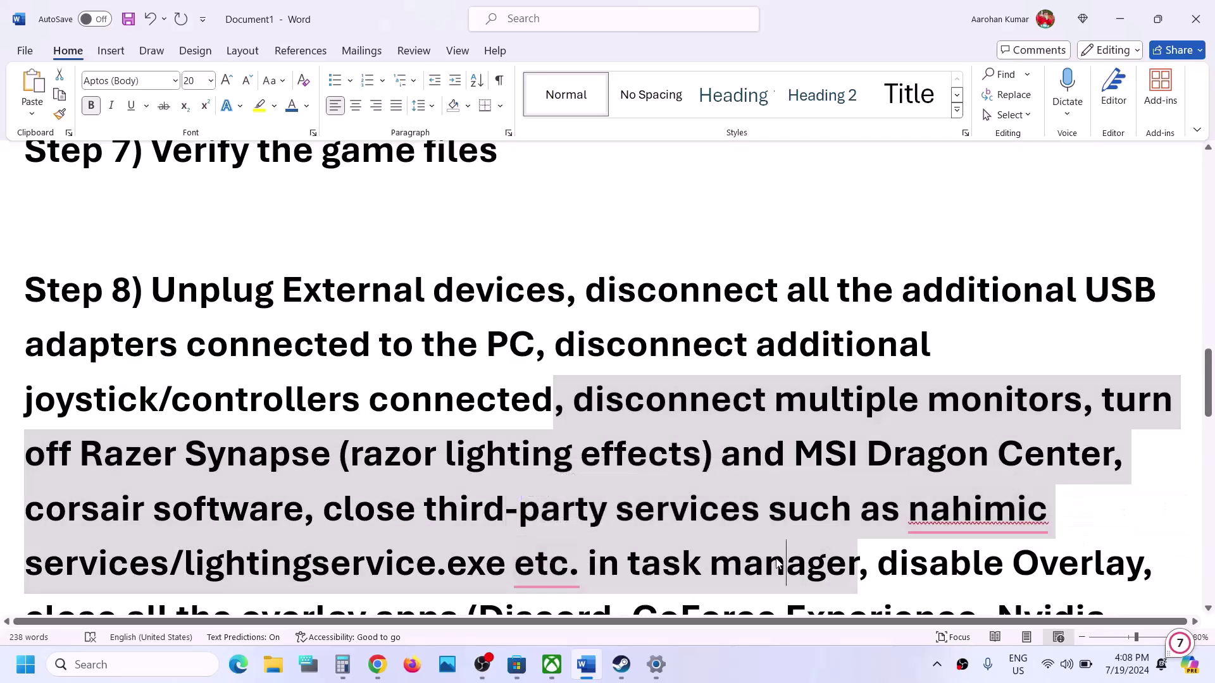
Review the Step 8 notes on MSI Dragon Center, Corsair software, third-party services and disabling the overlay.
{"action": "scroll", "coordinate": [777, 559], "scroll_direction": "down", "scroll_amount": 2}
{"action": "scroll", "coordinate": [777, 560], "scroll_direction": "down", "scroll_amount": 1}
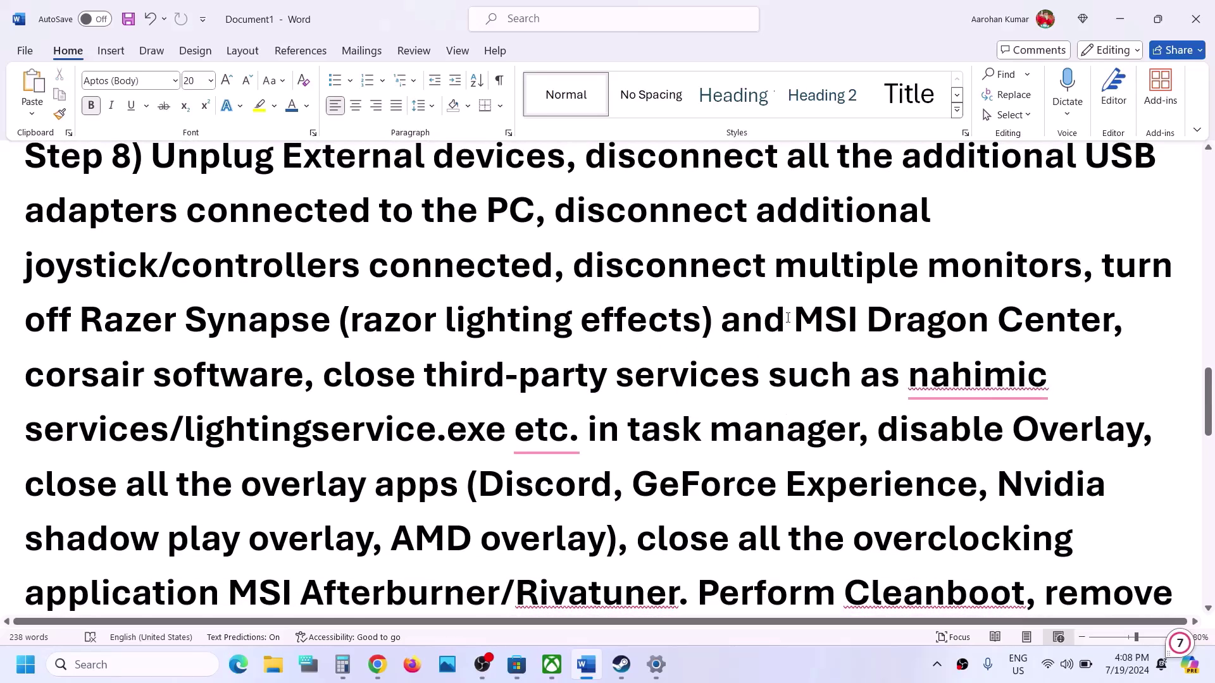
{"action": "left_click_drag", "start_coordinate": [788, 317], "coordinate": [800, 425]}
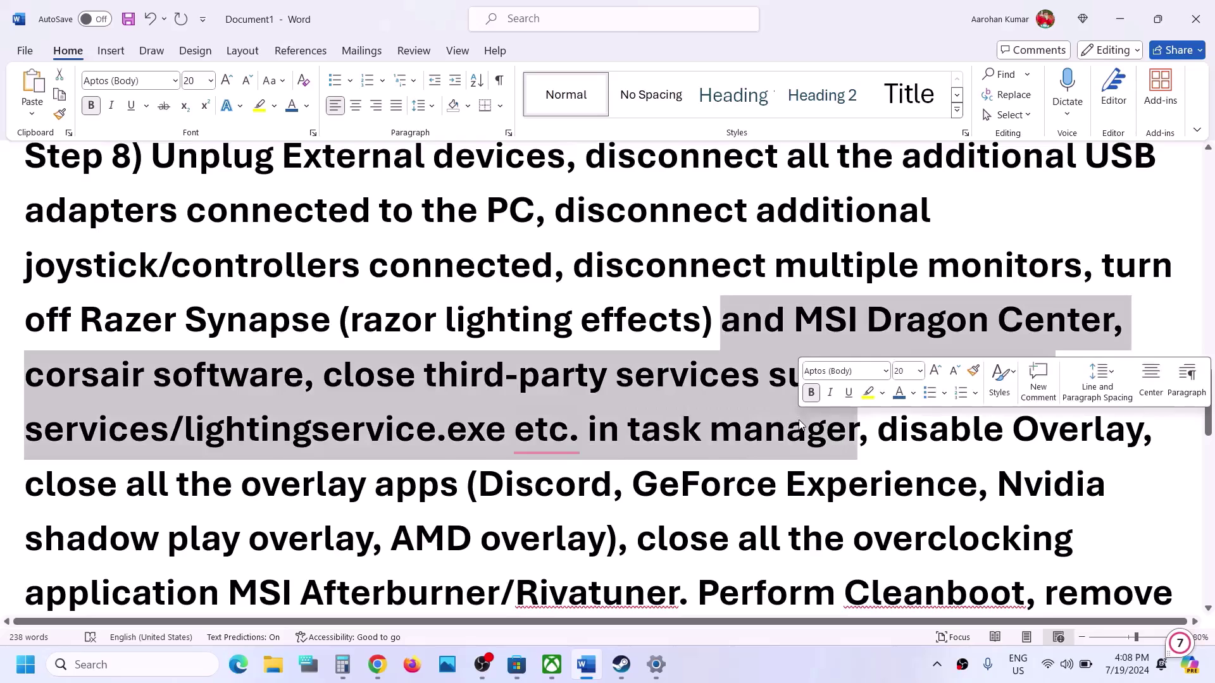
{"action": "scroll", "coordinate": [801, 425], "scroll_direction": "down", "scroll_amount": 2}
{"action": "left_click_drag", "start_coordinate": [878, 280], "coordinate": [1093, 280]}
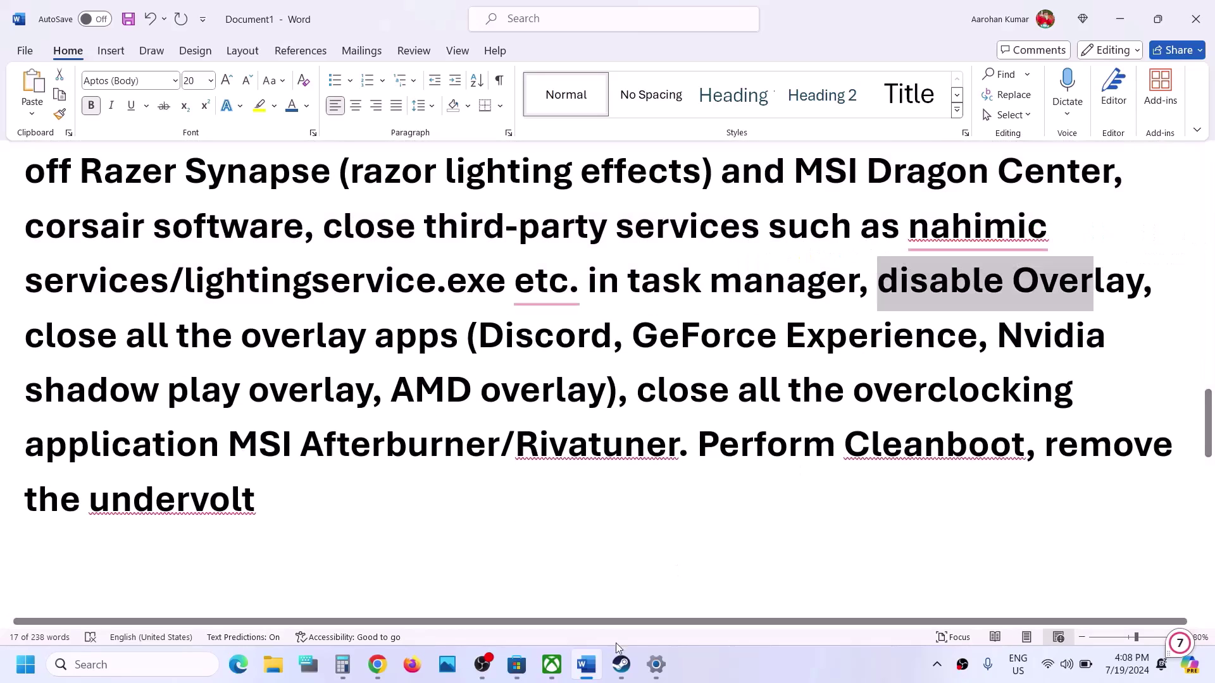
Switch to Steam and turn off the in-game Steam Overlay in Asphalt Legends Unite's general properties.
{"action": "left_click", "coordinate": [620, 665]}
{"action": "left_click", "coordinate": [557, 582]}
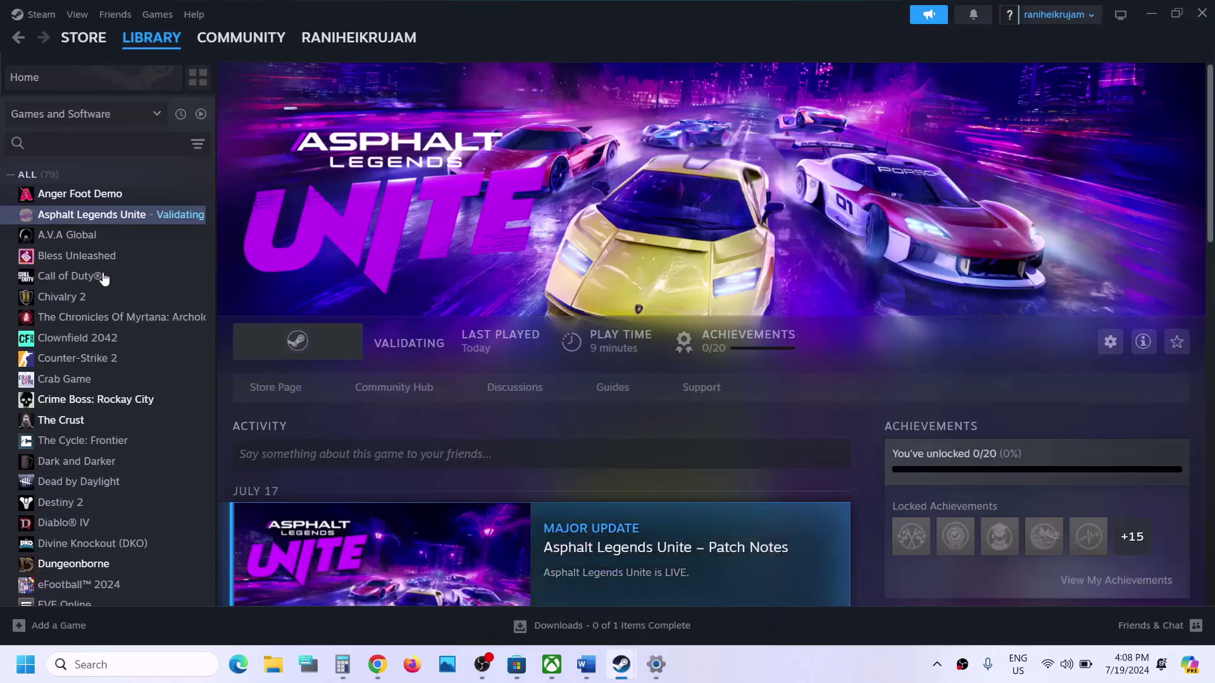
{"action": "right_click", "coordinate": [120, 215]}
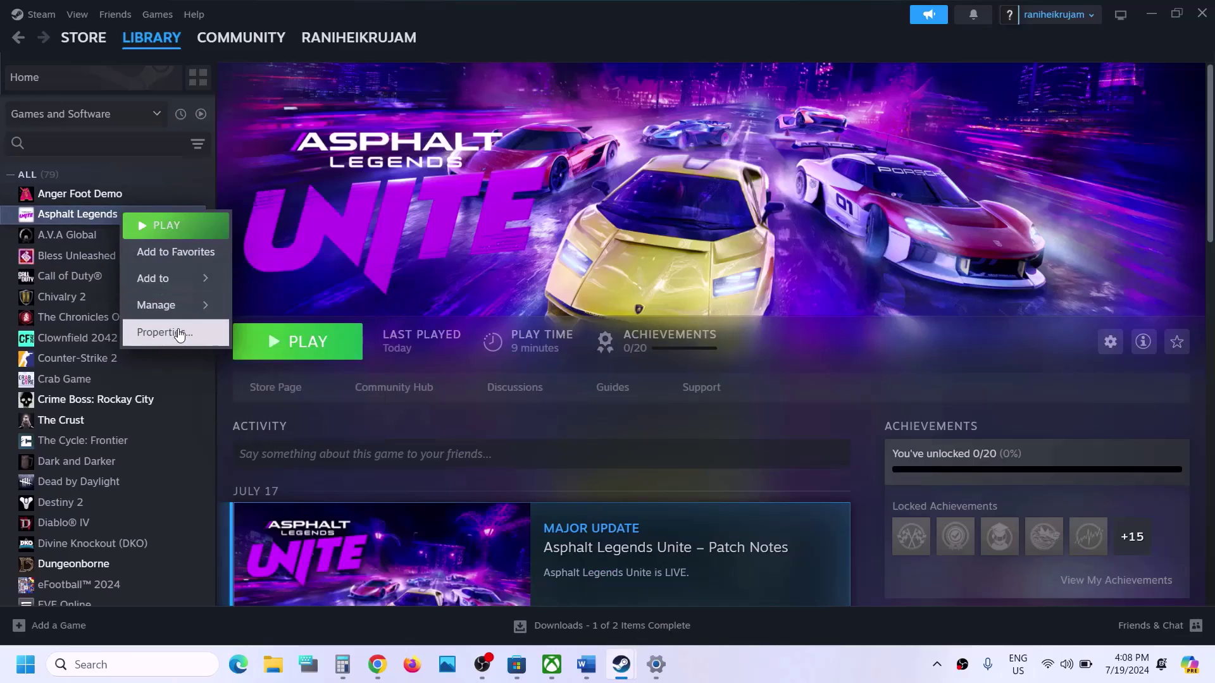
{"action": "left_click", "coordinate": [174, 332]}
{"action": "left_click", "coordinate": [337, 186]}
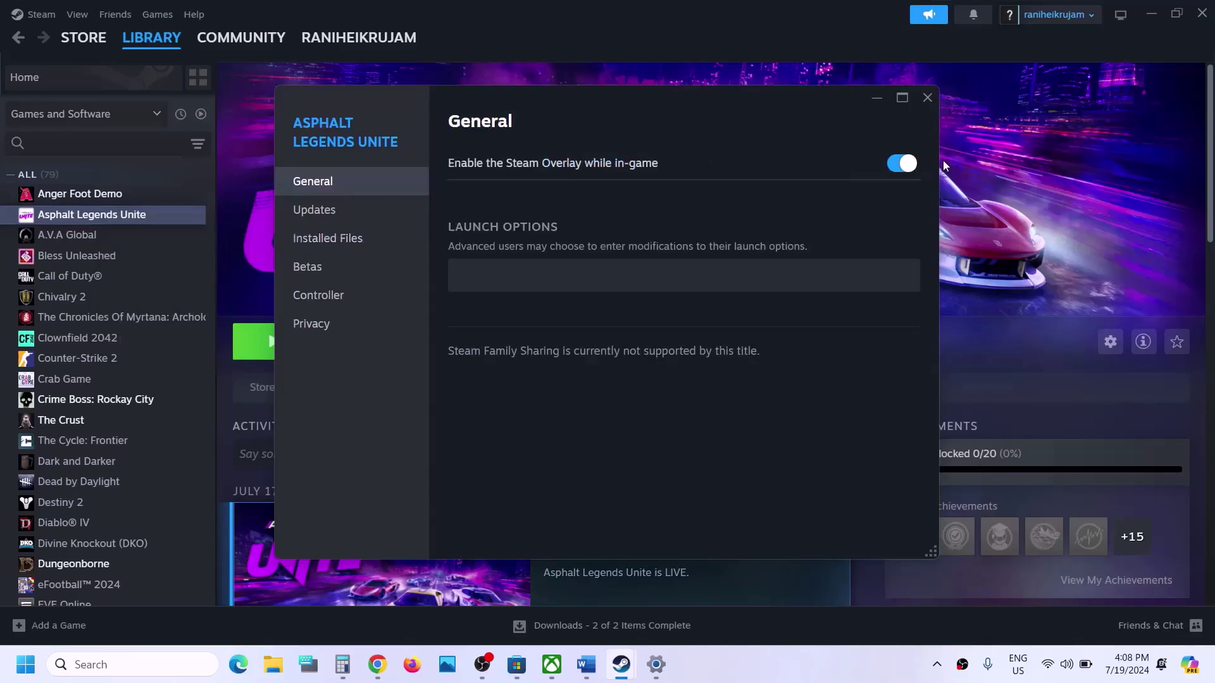
{"action": "left_click", "coordinate": [899, 166]}
{"action": "left_click", "coordinate": [929, 98]}
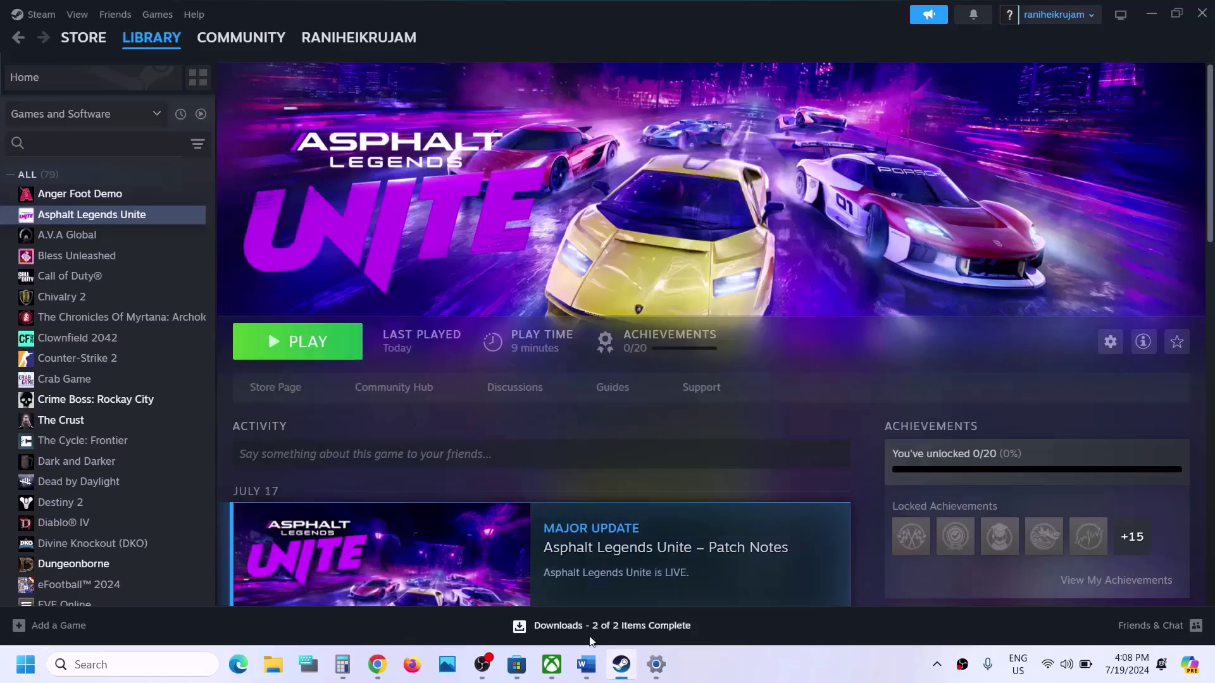
Return to the Word notes and review Step 8's advice on overlay apps, overclocking applications and performing a clean boot.
{"action": "left_click", "coordinate": [585, 664]}
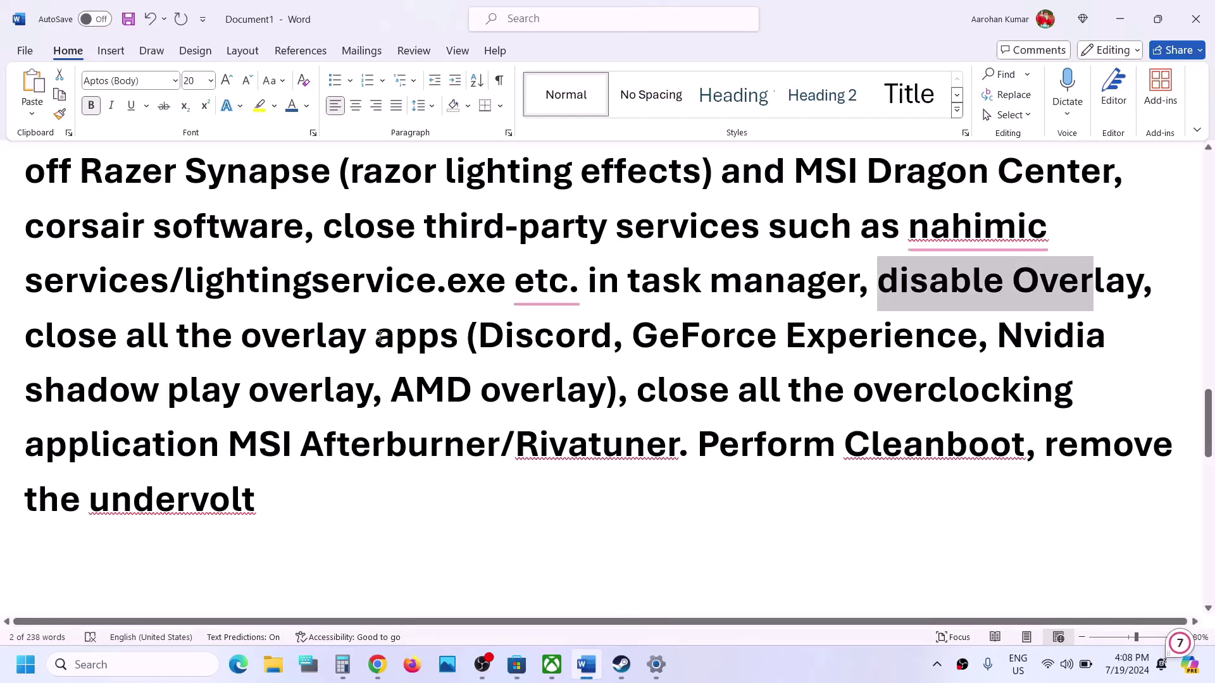
{"action": "left_click_drag", "start_coordinate": [134, 338], "coordinate": [466, 337]}
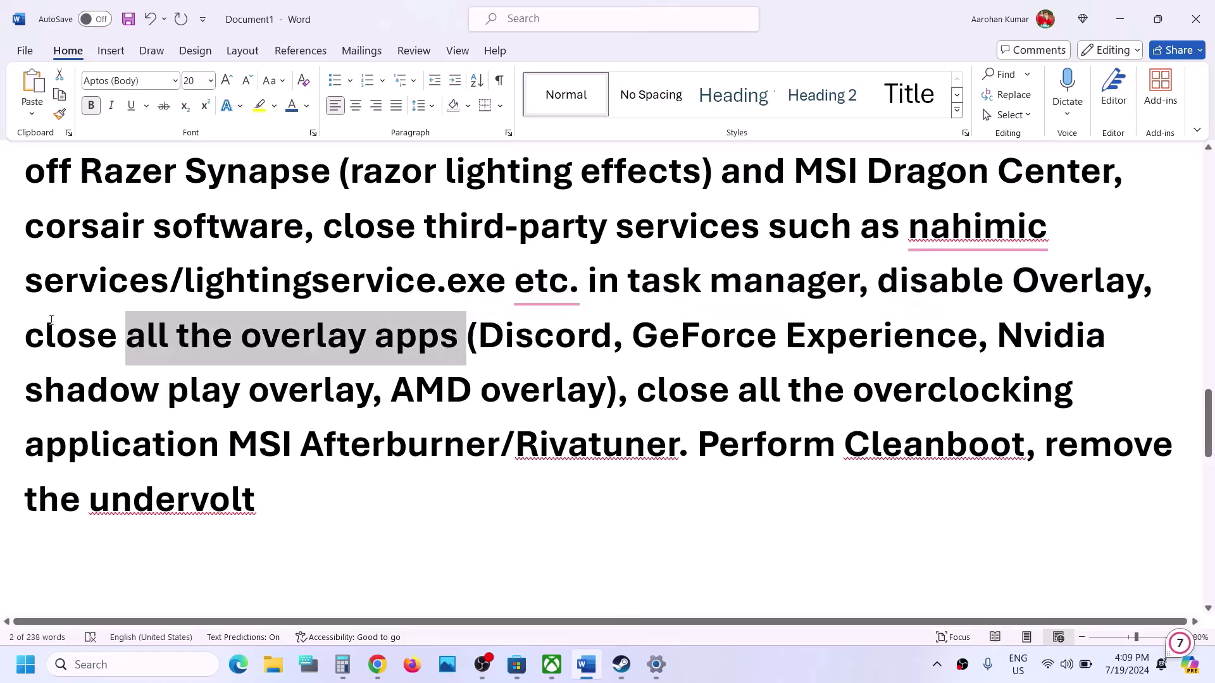
{"action": "left_click_drag", "start_coordinate": [40, 335], "coordinate": [978, 337]}
{"action": "left_click", "coordinate": [642, 337]}
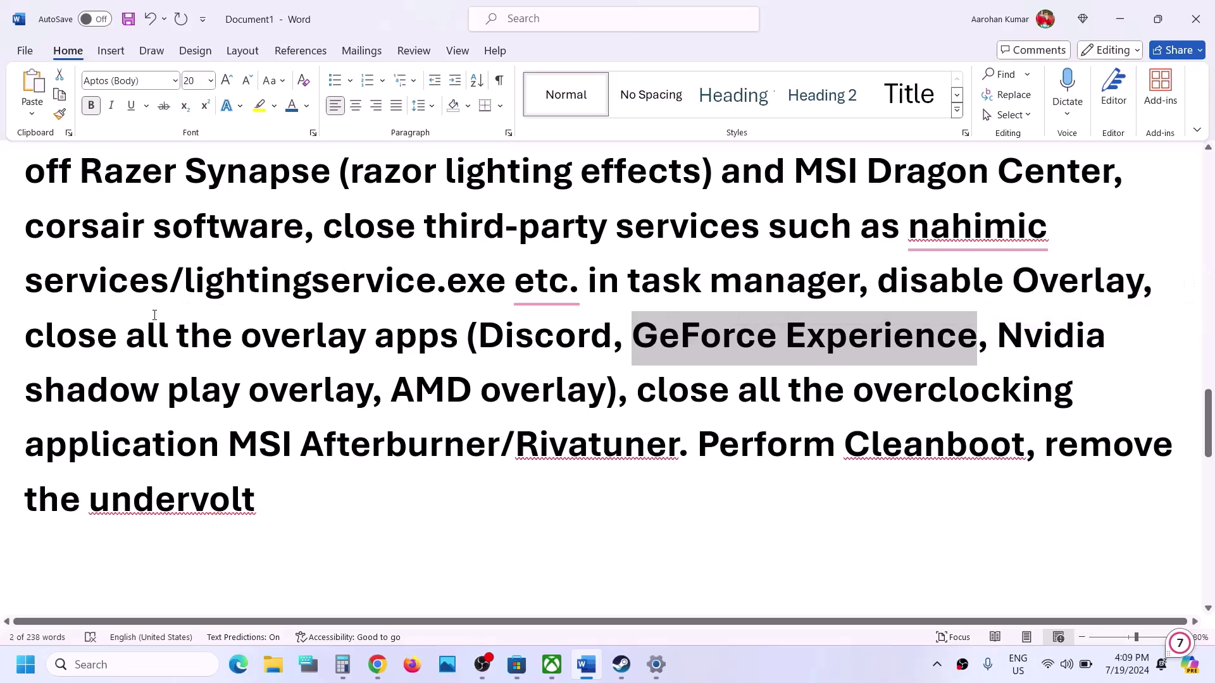
{"action": "left_click_drag", "start_coordinate": [95, 331], "coordinate": [465, 336]}
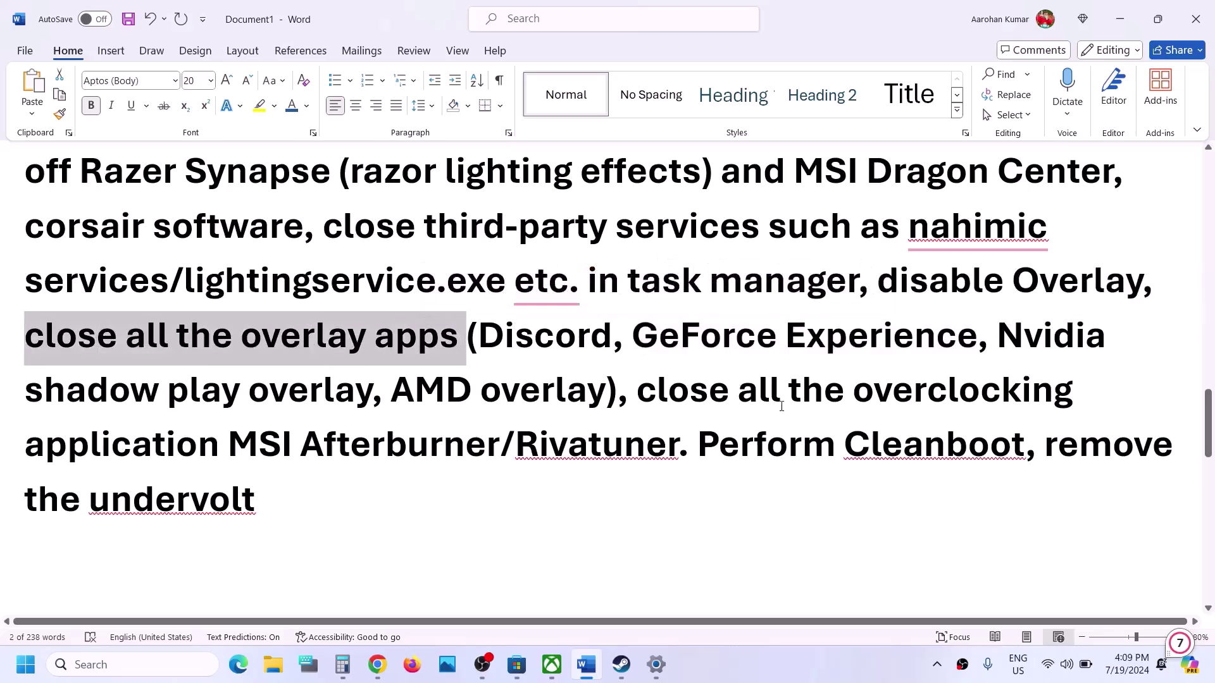
{"action": "left_click_drag", "start_coordinate": [658, 387], "coordinate": [679, 443]}
{"action": "left_click", "coordinate": [597, 443]}
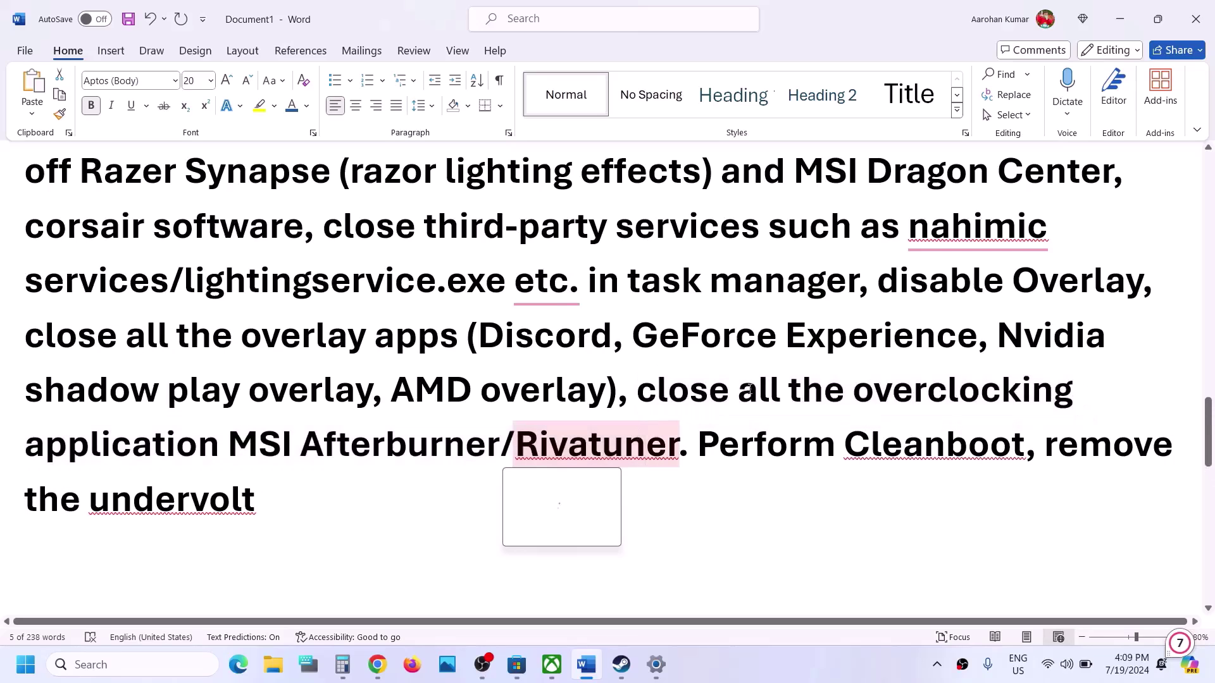
{"action": "double_click", "coordinate": [852, 390]}
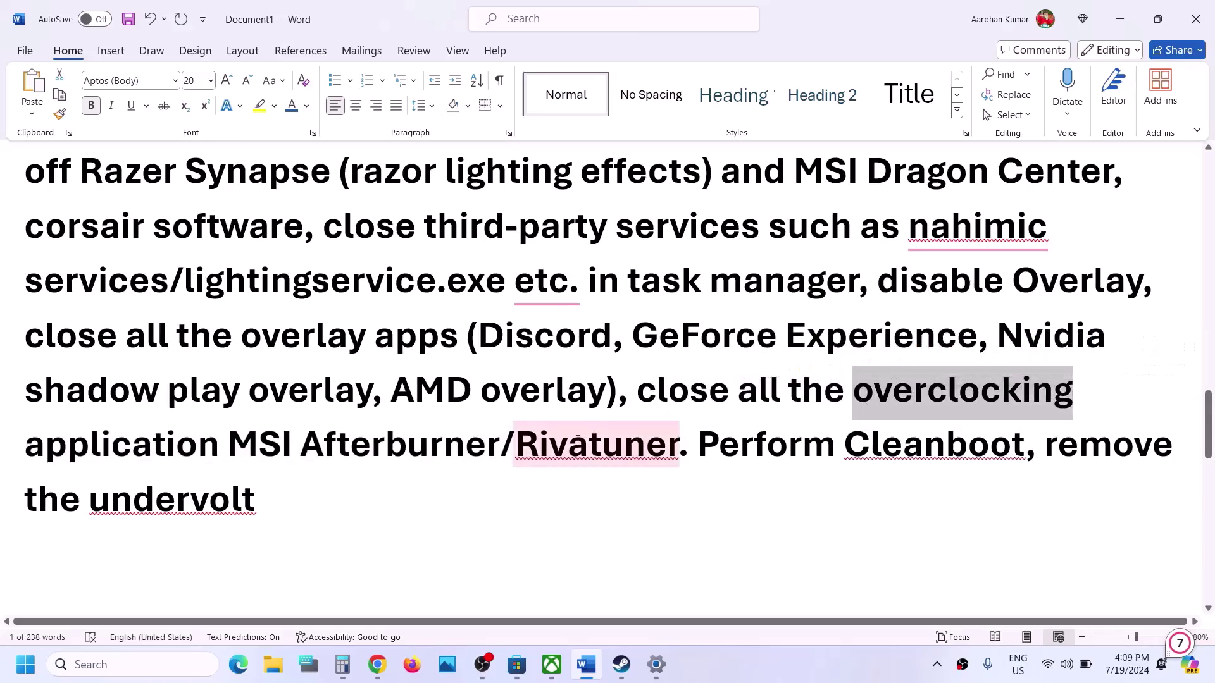
{"action": "left_click_drag", "start_coordinate": [709, 446], "coordinate": [1022, 446]}
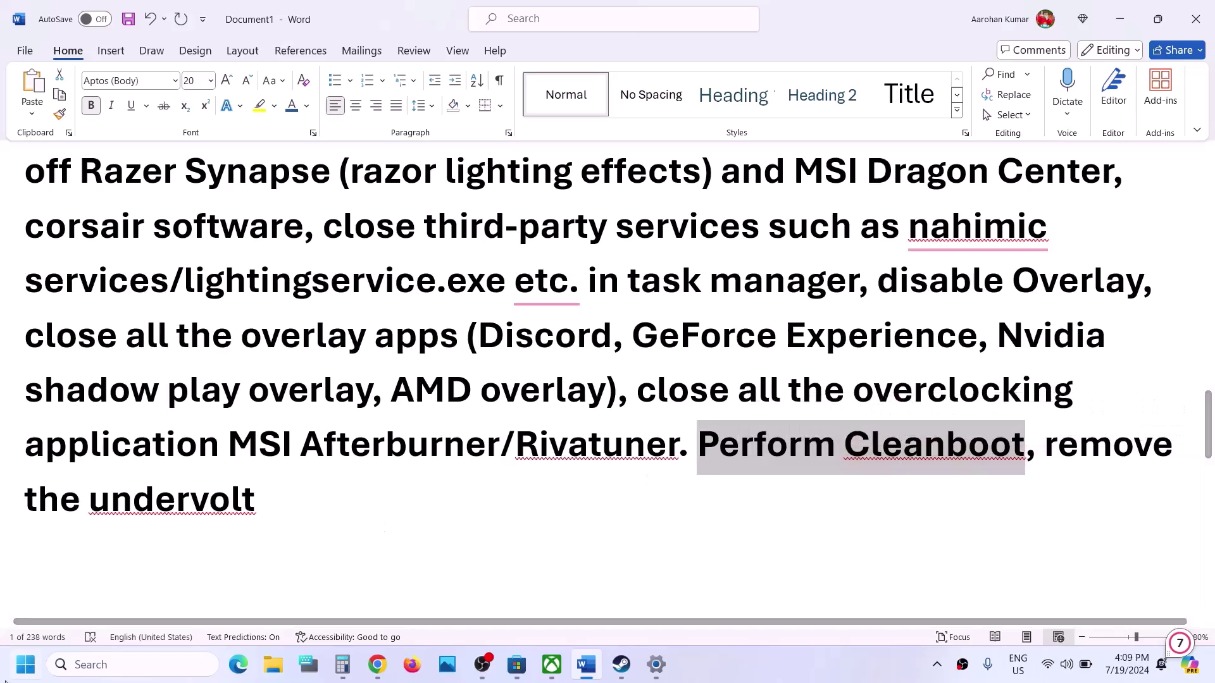
Search Windows for "system", open System Configuration, hide all Microsoft services in the services list, and accept the settings.
{"action": "left_click", "coordinate": [96, 665]}
{"action": "type", "text": "system"}
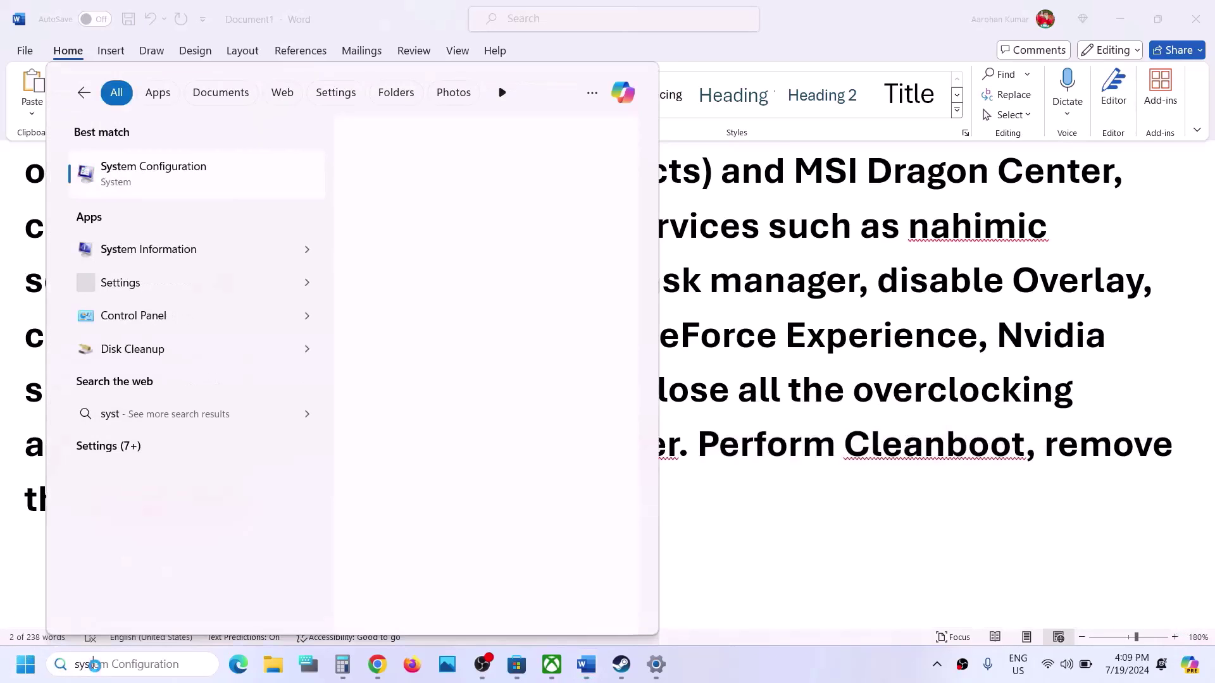
{"action": "left_click", "coordinate": [163, 166]}
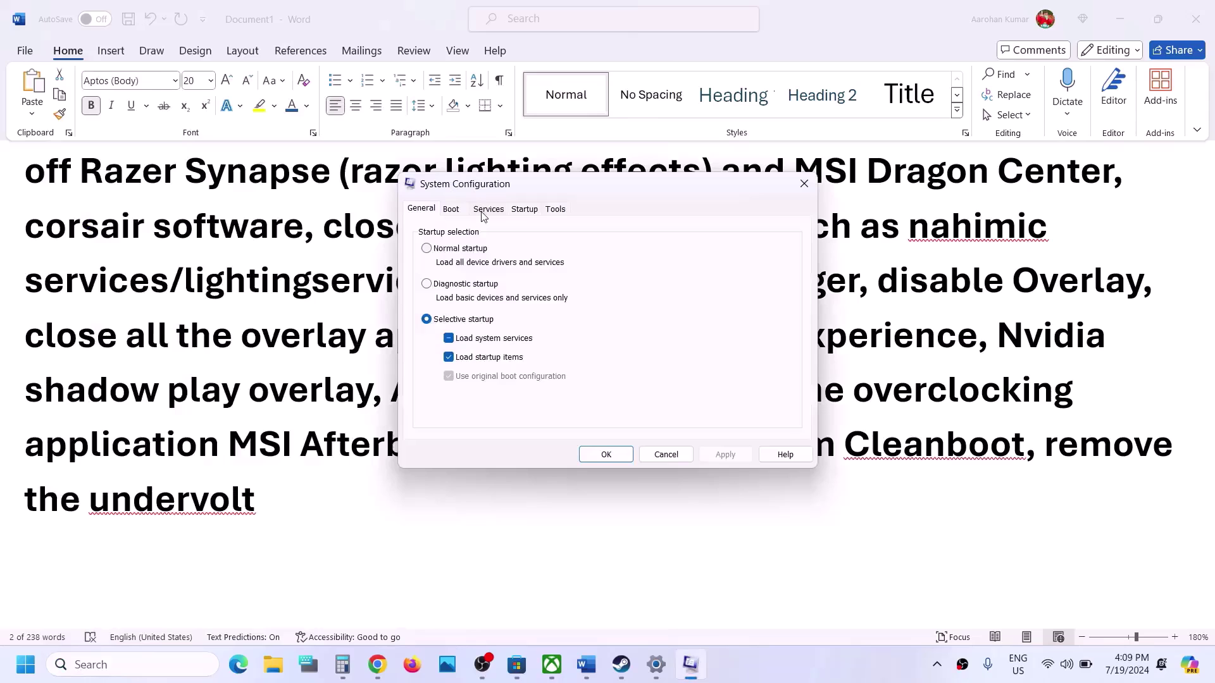
{"action": "left_click", "coordinate": [483, 210]}
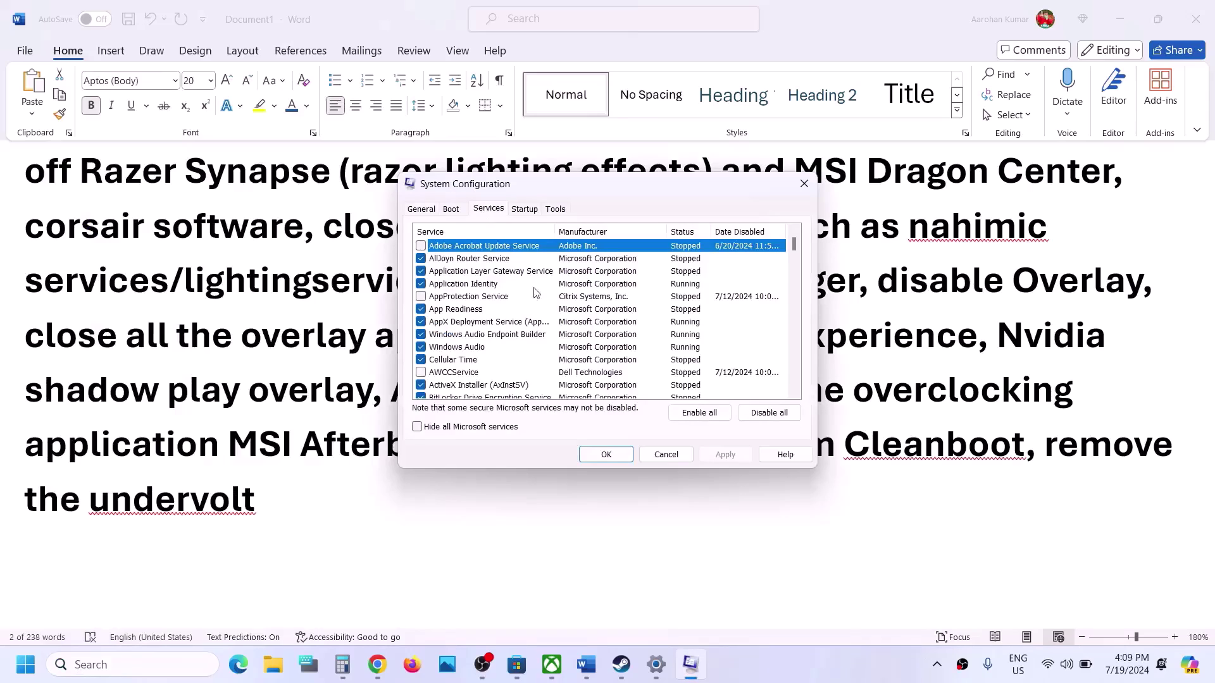
{"action": "left_click", "coordinate": [417, 428]}
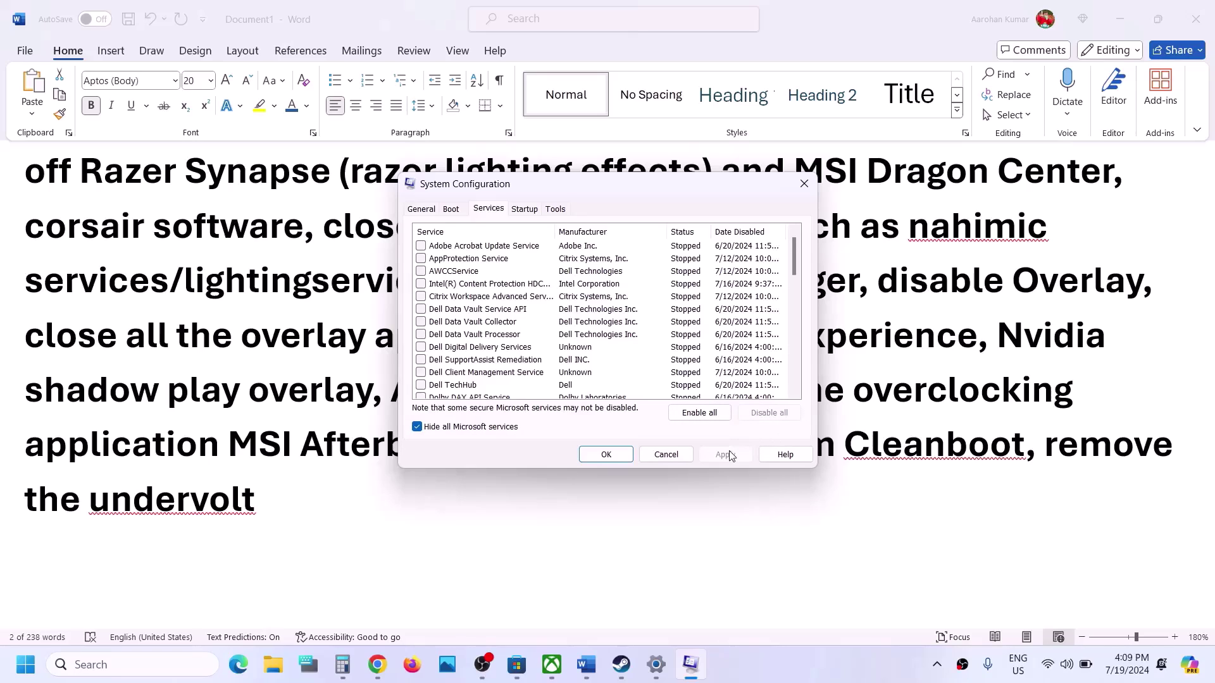
{"action": "left_click", "coordinate": [613, 456]}
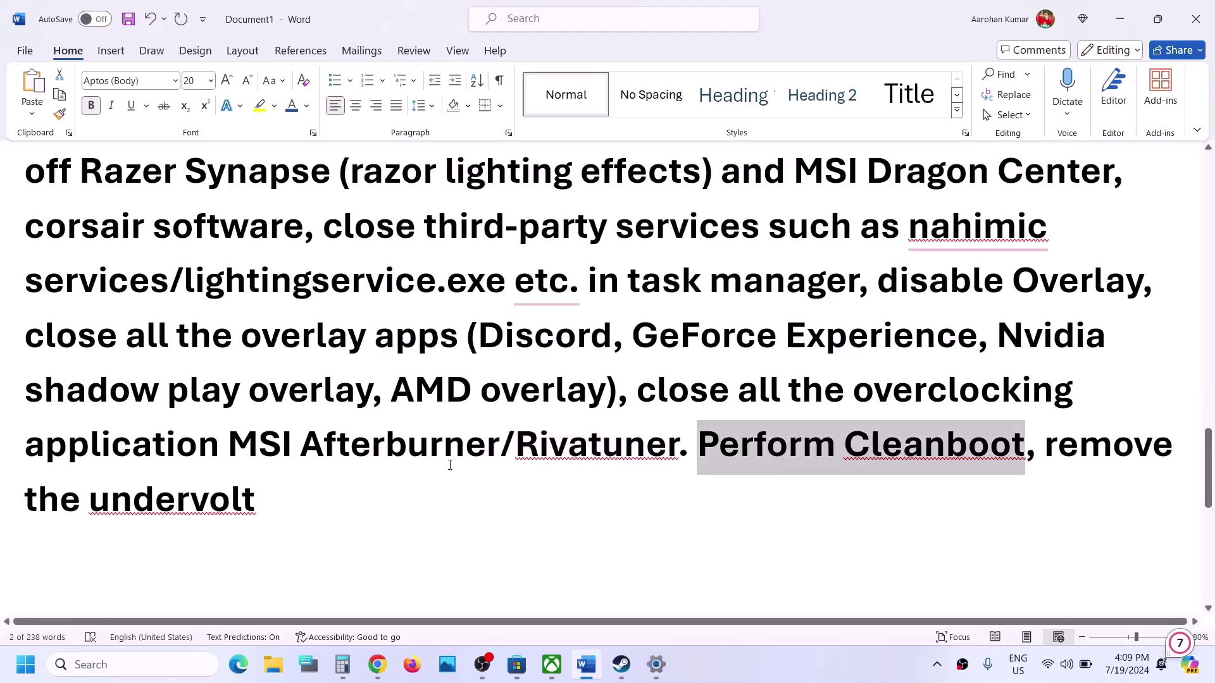